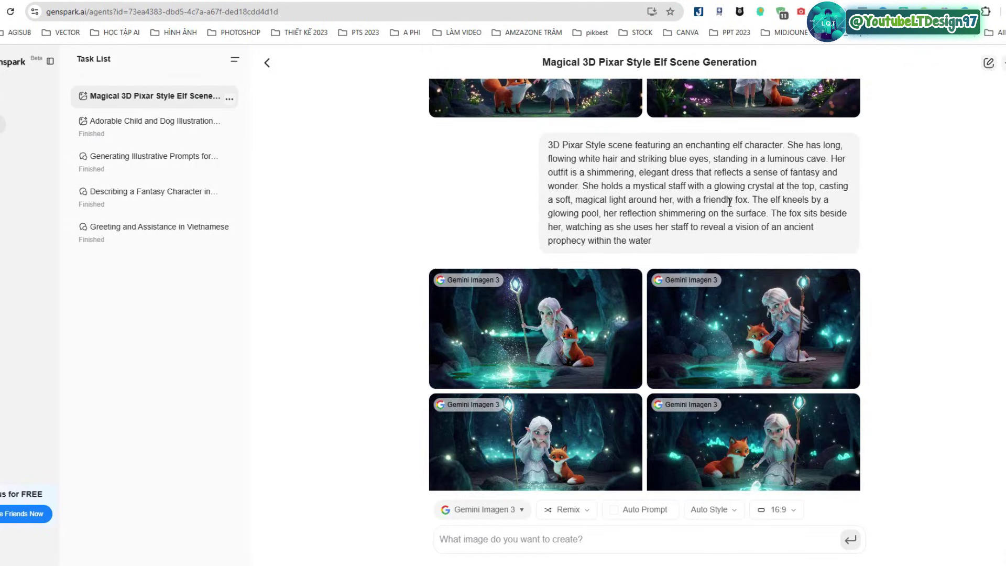
# Step: Scroll through the FLUX 1.1 Pro Ultra elf-and-fox image sets in the chat
pyautogui.scroll(2, 918, 304)
pyautogui.scroll(10, 918, 310)
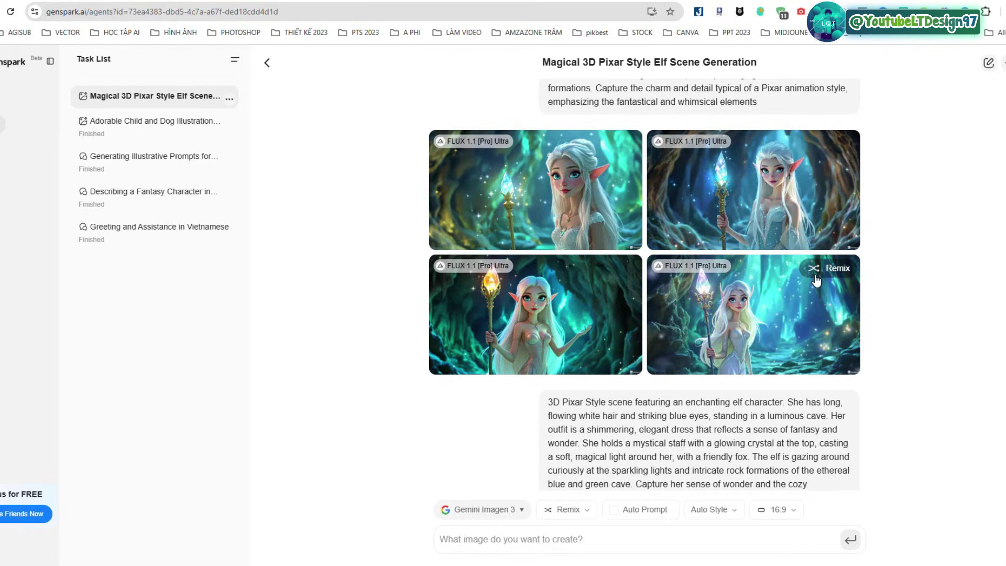
pyautogui.scroll(-12, 764, 267)
pyautogui.scroll(-20, 816, 281)
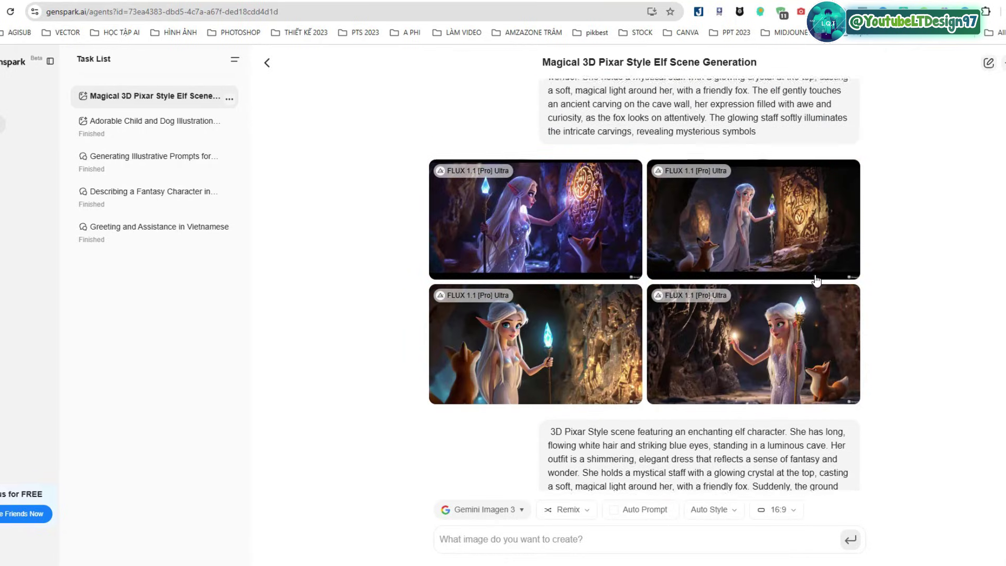
pyautogui.scroll(-5, 816, 281)
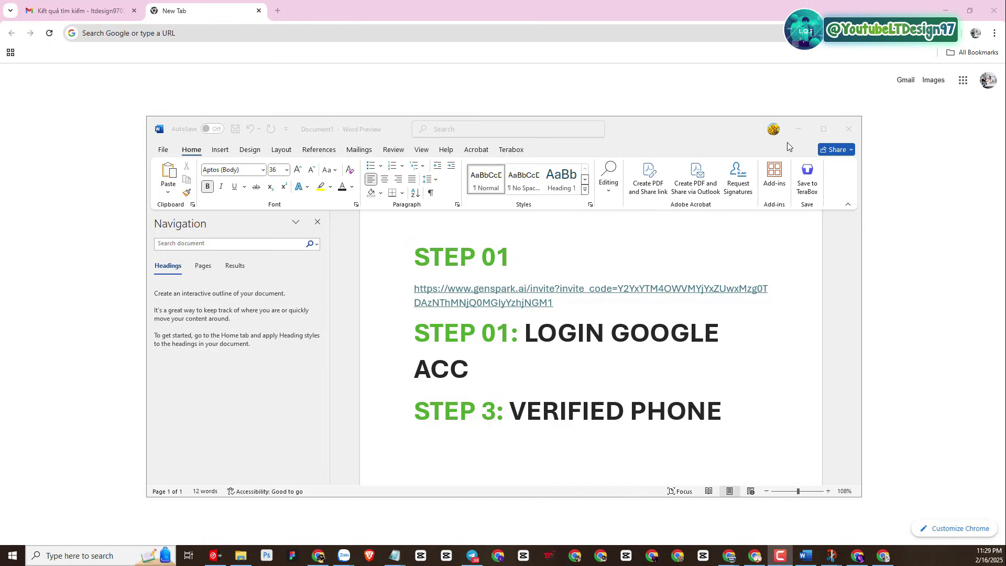
# Step: Copy the Genspark invite link from the maximized Word notes and bring the blank Chrome tab forward
pyautogui.click(821, 133)
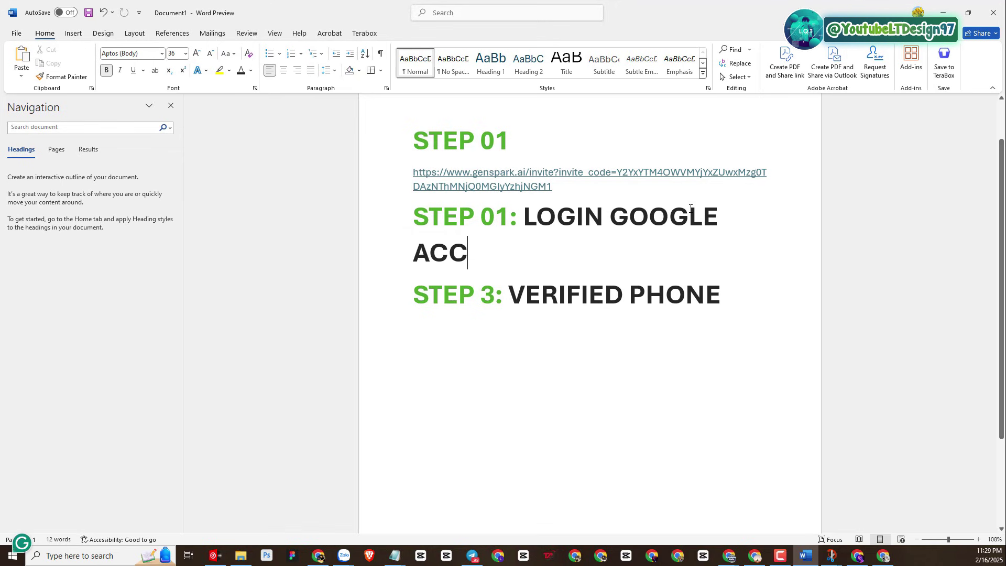
pyautogui.moveTo(412, 193); pyautogui.dragTo(550, 212)
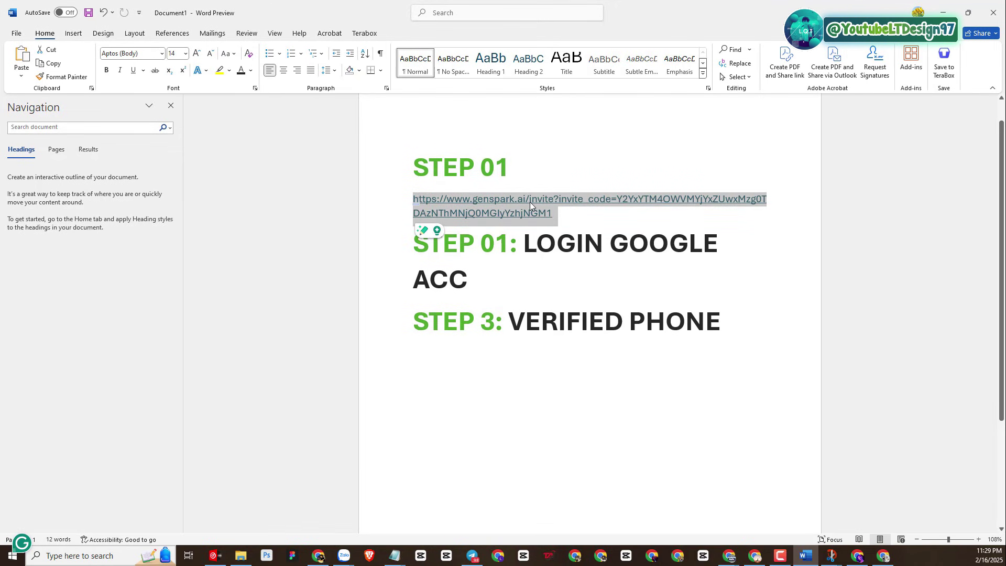
pyautogui.rightClick(529, 202)
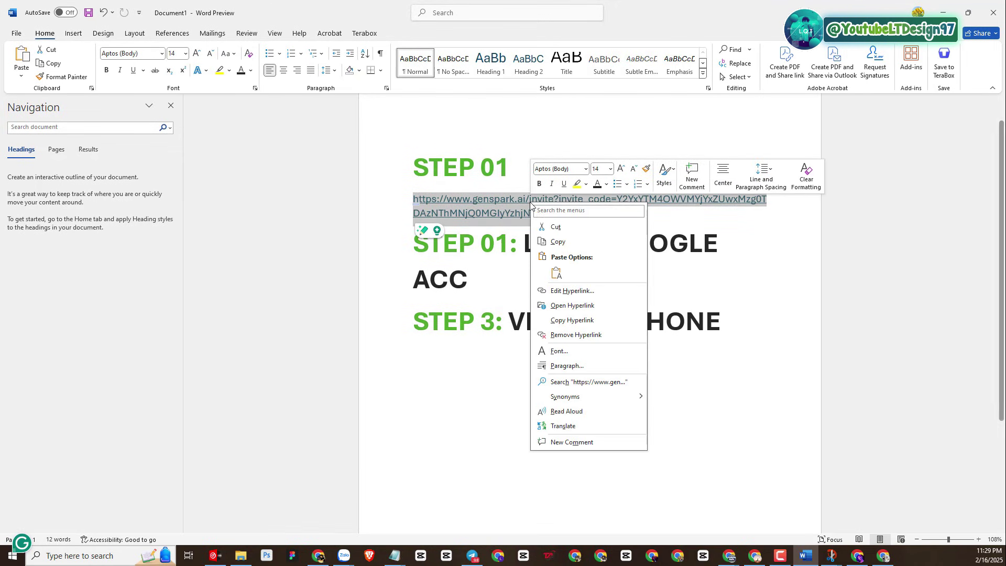
pyautogui.click(559, 242)
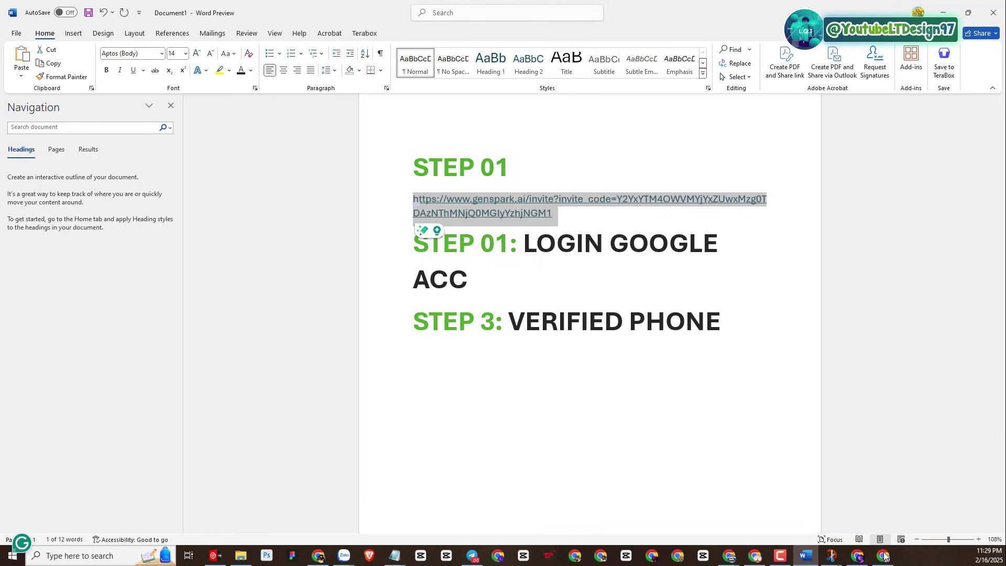
pyautogui.click(883, 555)
# Step: Paste the copied invite link into Chrome's address bar and load it
pyautogui.rightClick(284, 35)
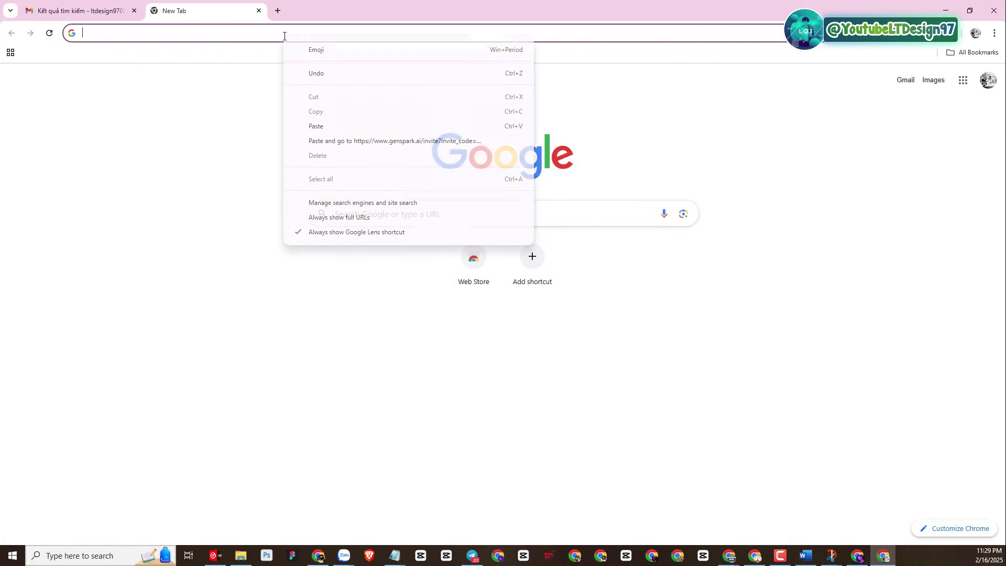
pyautogui.click(301, 125)
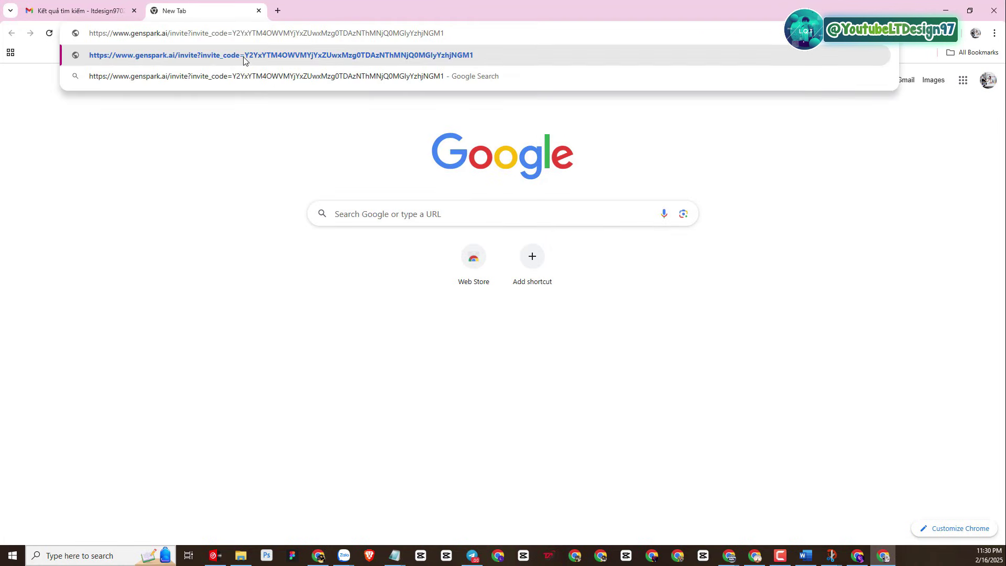
pyautogui.click(241, 58)
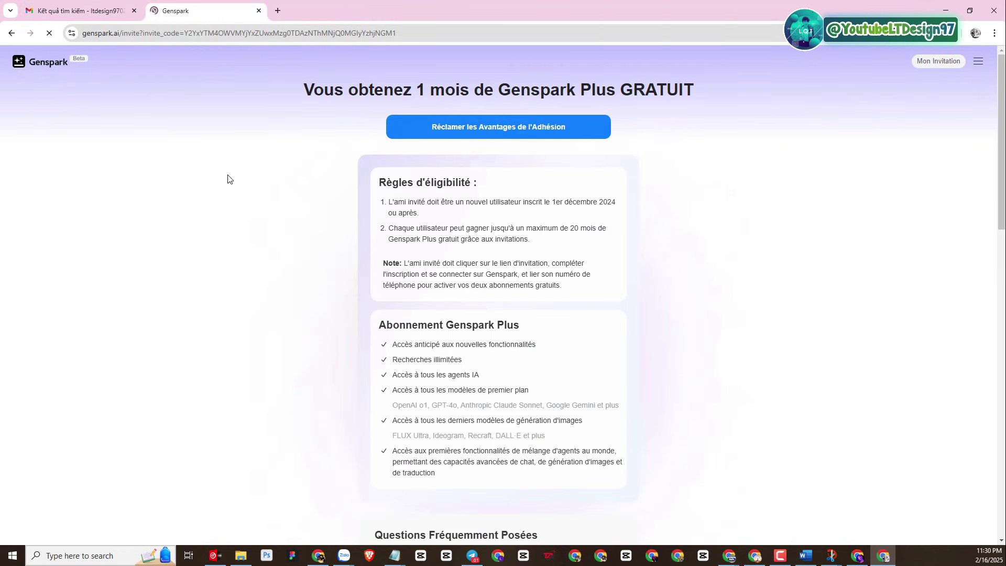
# Step: Translate the French offer page into English and start claiming the free Genspark Plus membership
pyautogui.scroll(-1, 227, 180)
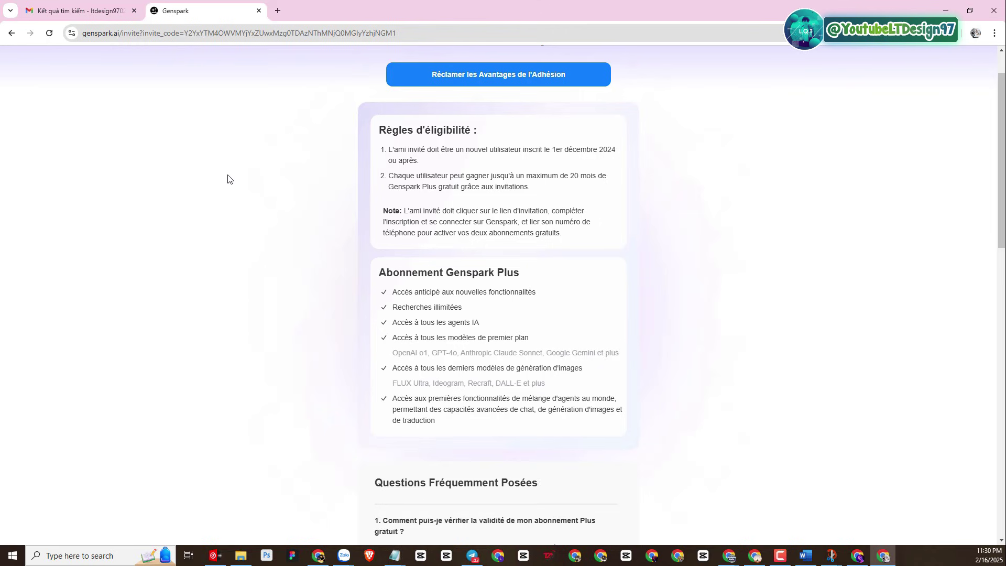
pyautogui.rightClick(803, 263)
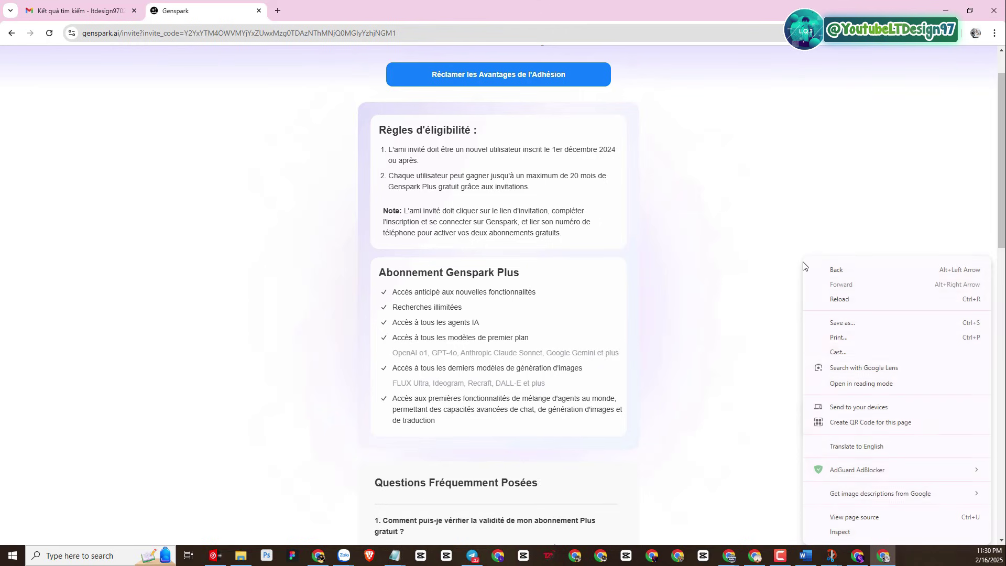
pyautogui.click(858, 438)
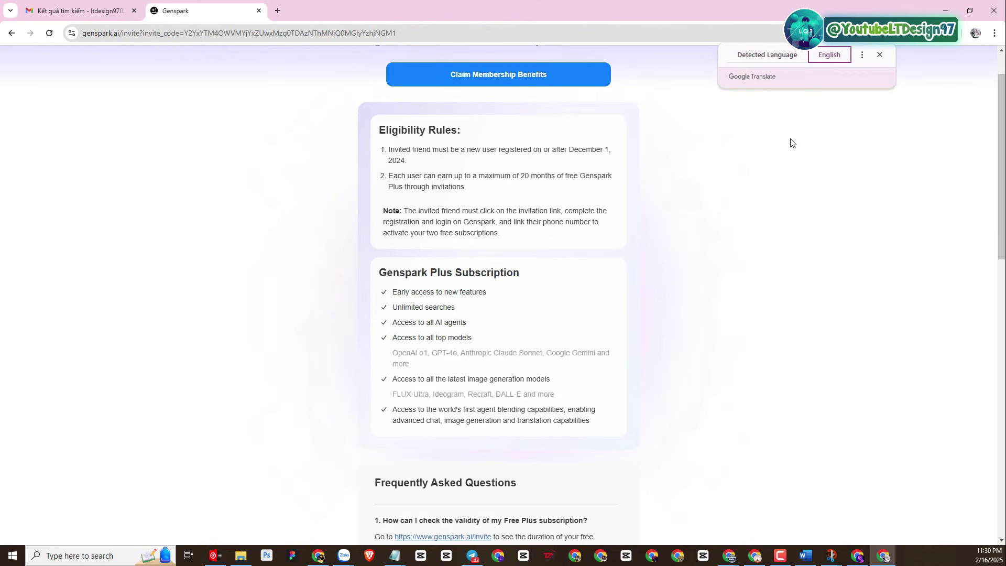
pyautogui.scroll(1, 754, 183)
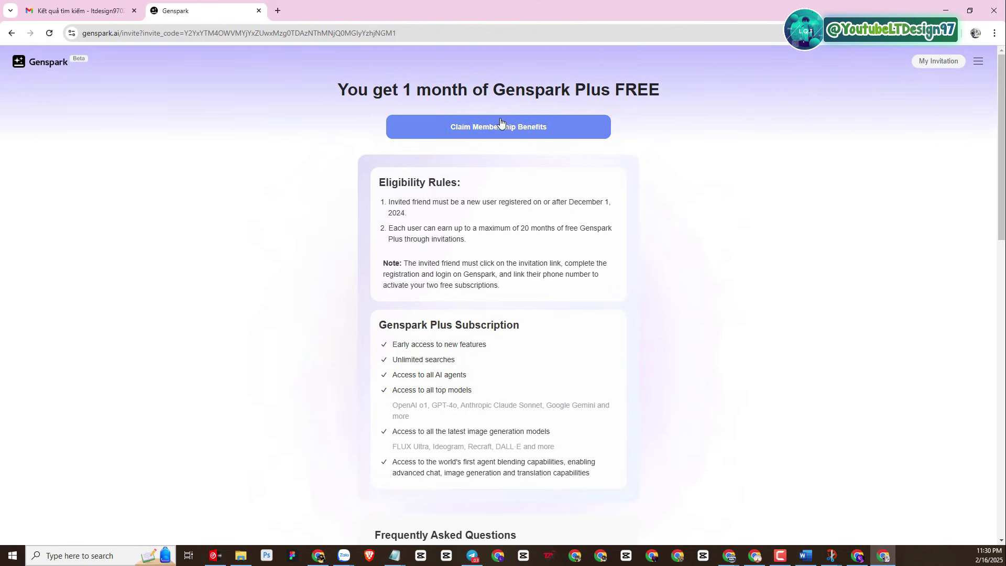
pyautogui.click(478, 136)
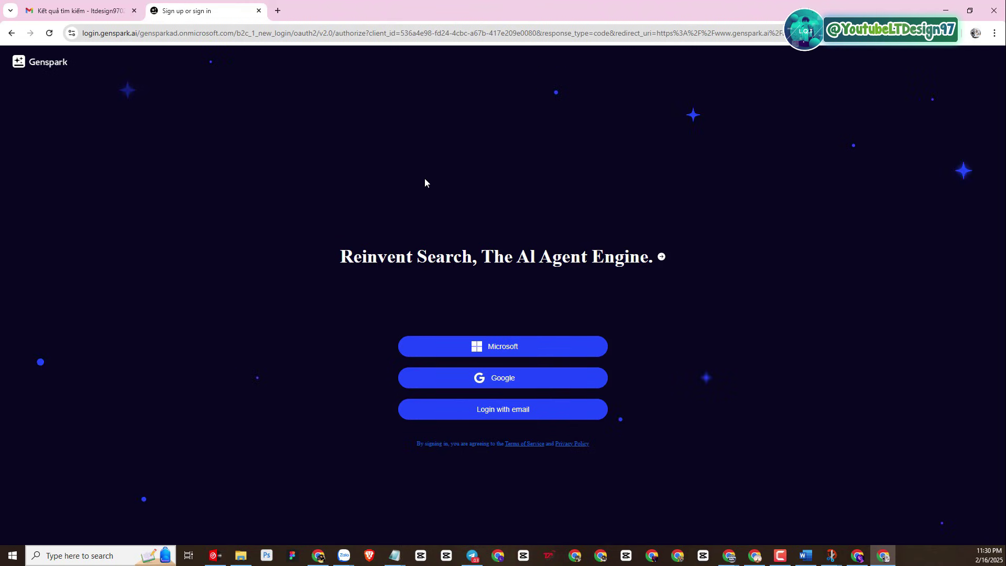
# Step: Sign in with Google and translate the phone-number page into English
pyautogui.click(507, 384)
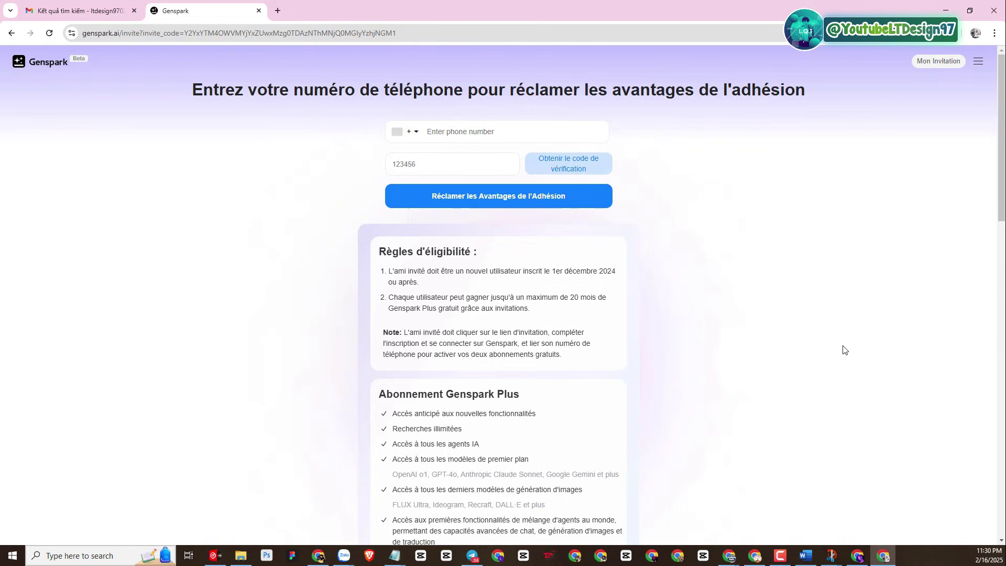
pyautogui.rightClick(854, 325)
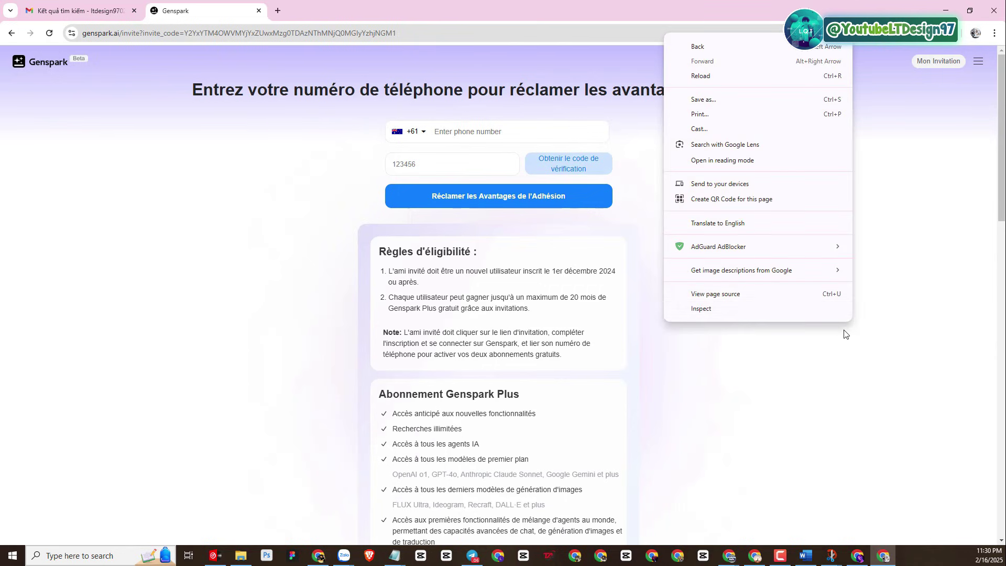
pyautogui.click(762, 225)
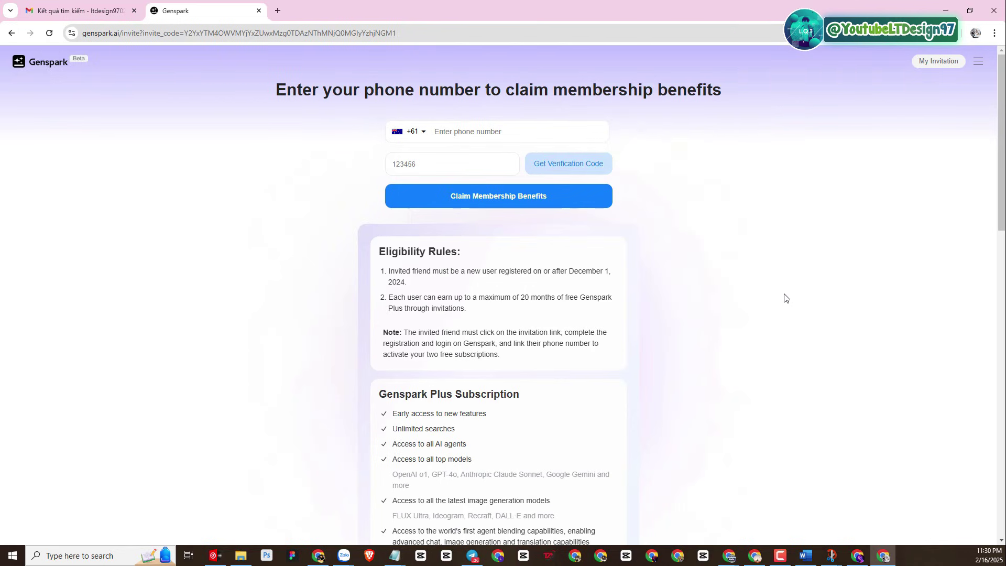
pyautogui.scroll(-2, 785, 298)
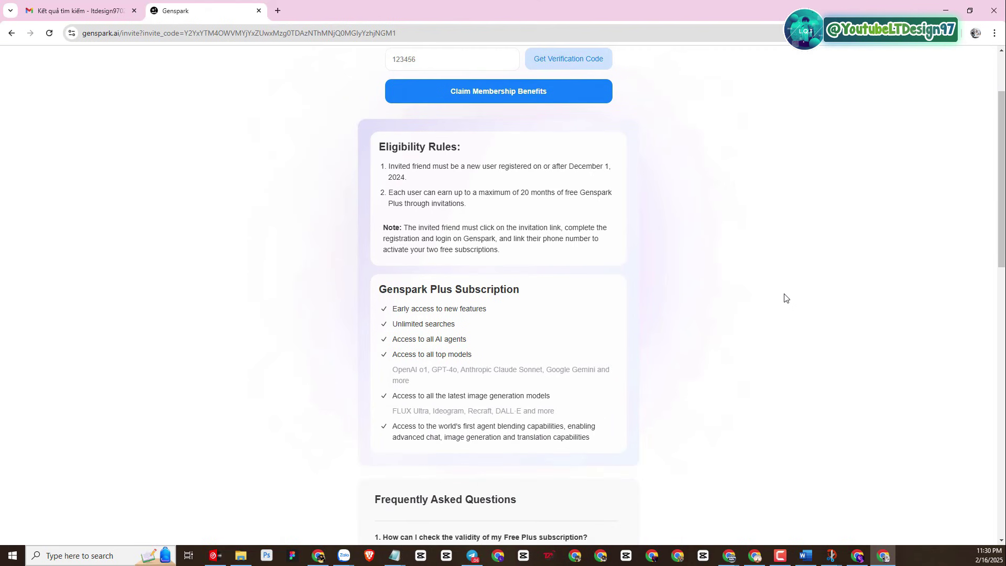
pyautogui.scroll(1, 786, 298)
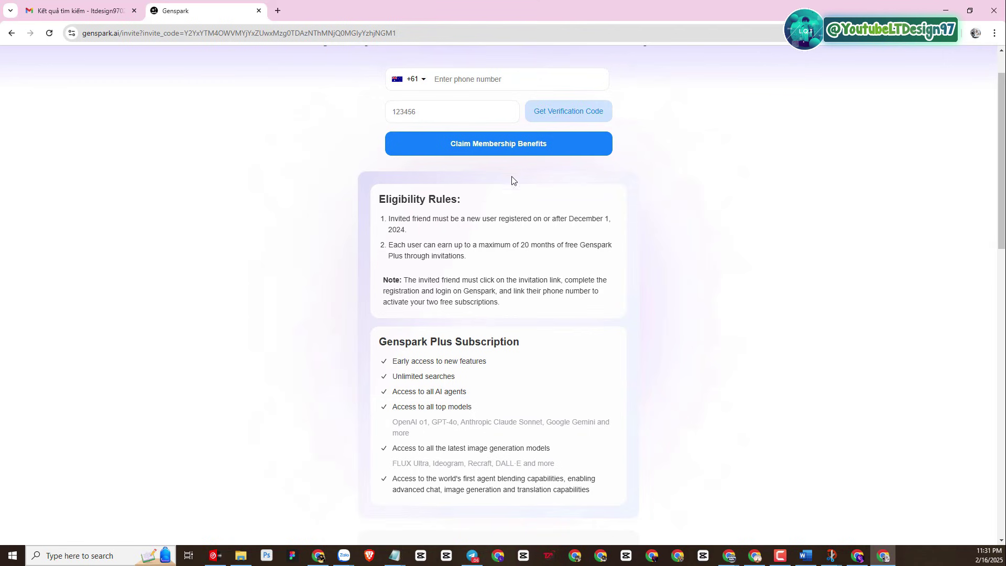
# Step: Browse the country code list, leave it at +61, and focus the phone number field
pyautogui.click(424, 79)
pyautogui.scroll(-10, 479, 139)
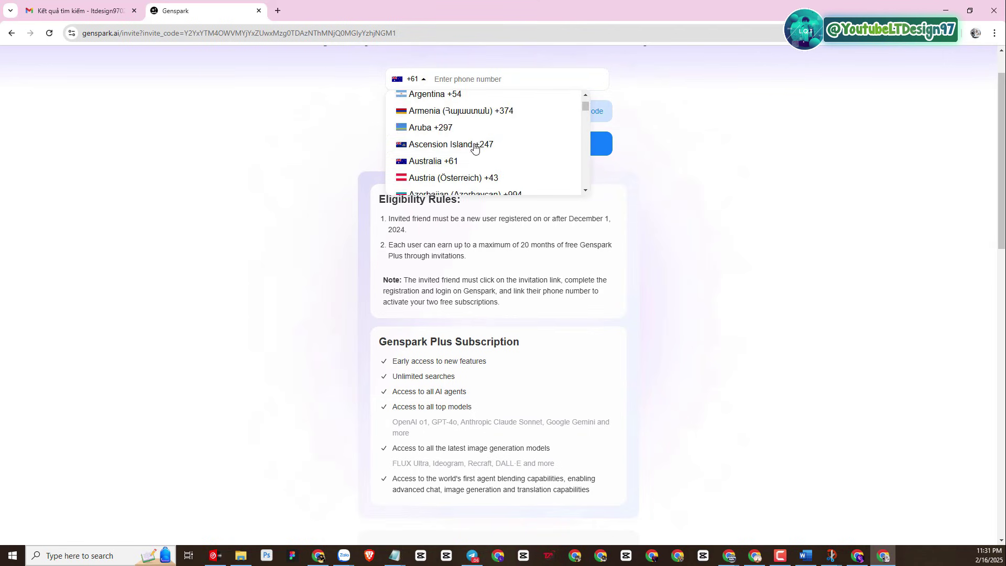
pyautogui.scroll(-18, 475, 153)
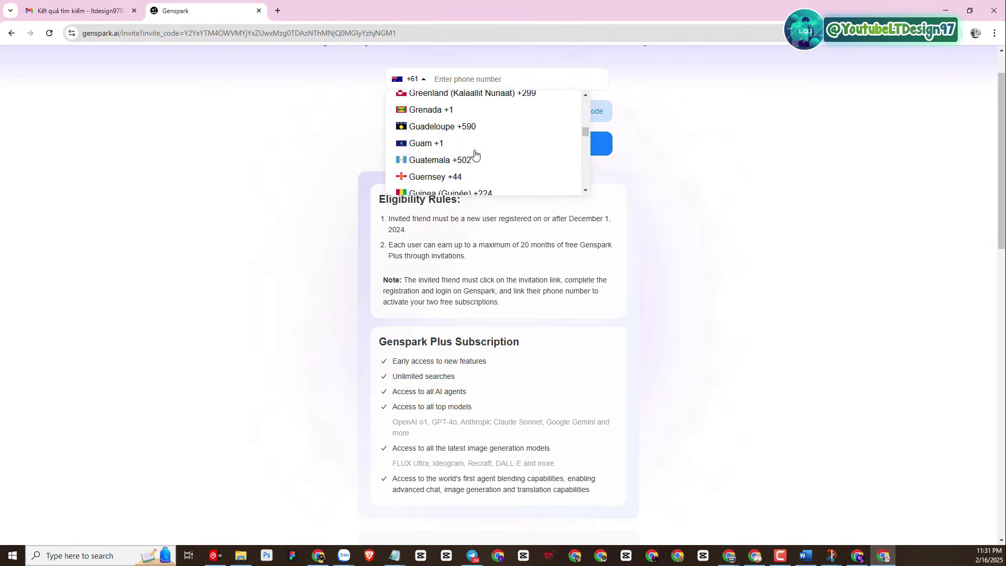
pyautogui.scroll(-3, 475, 153)
pyautogui.click(373, 125)
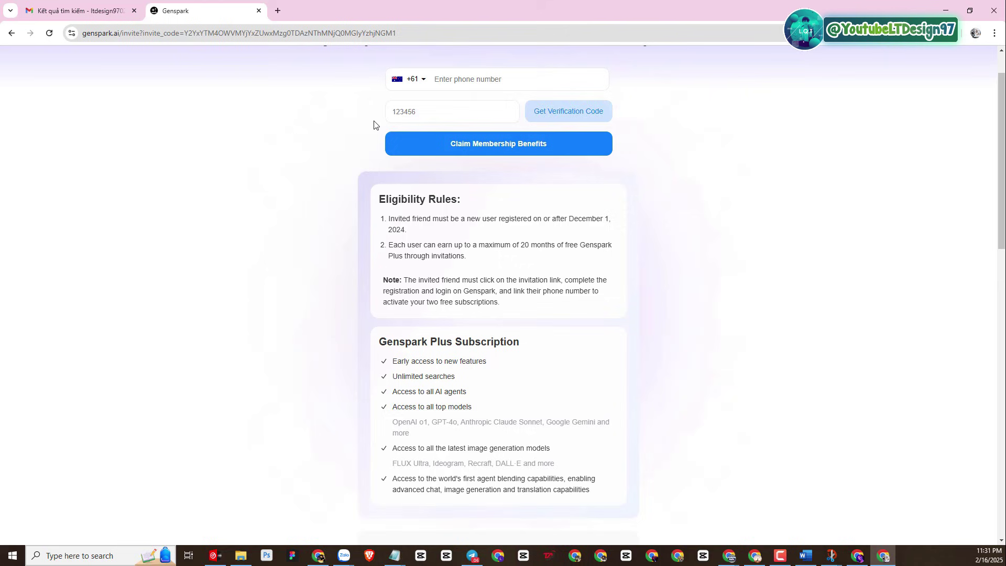
pyautogui.click(465, 85)
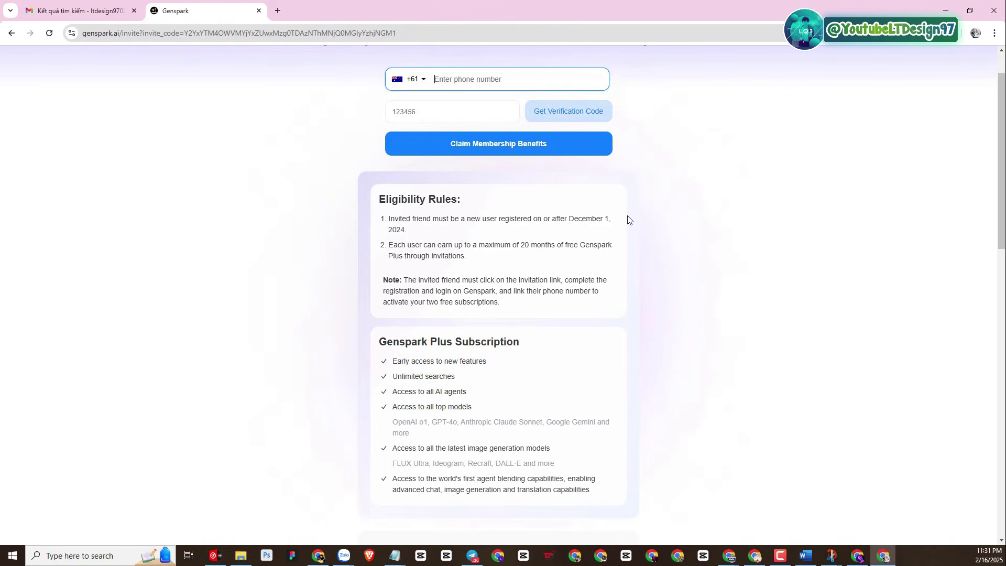
pyautogui.scroll(-3, 629, 220)
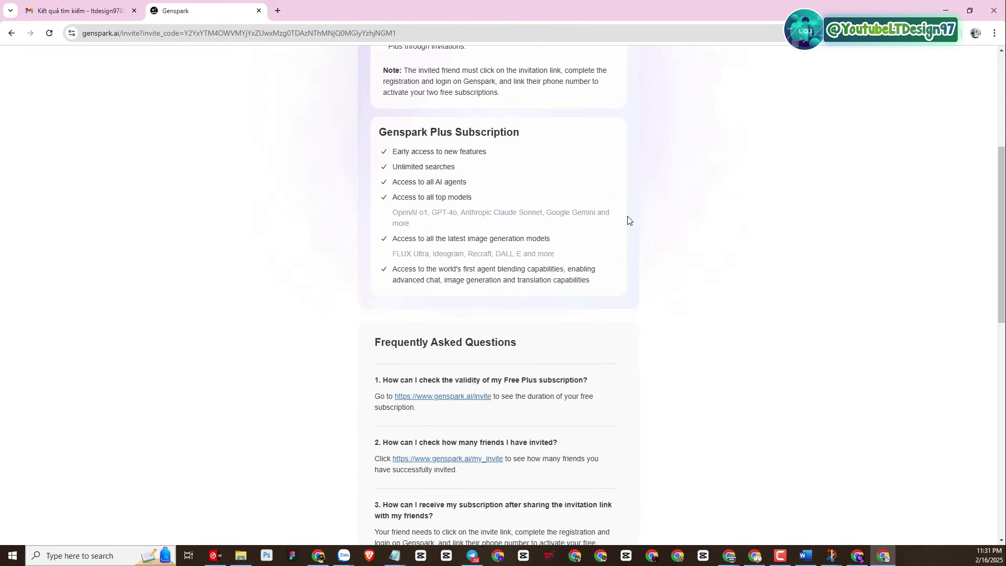
pyautogui.scroll(3, 629, 220)
pyautogui.scroll(-2, 574, 197)
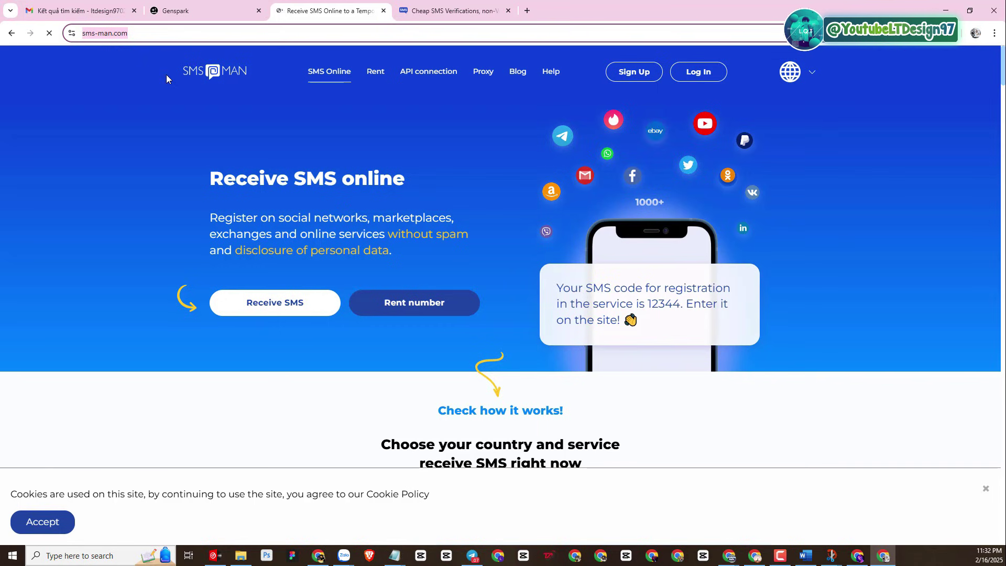
# Step: Look over the sms-man and SMSPool temporary-number pages, then return to the Genspark form
pyautogui.click(217, 32)
pyautogui.click(454, 11)
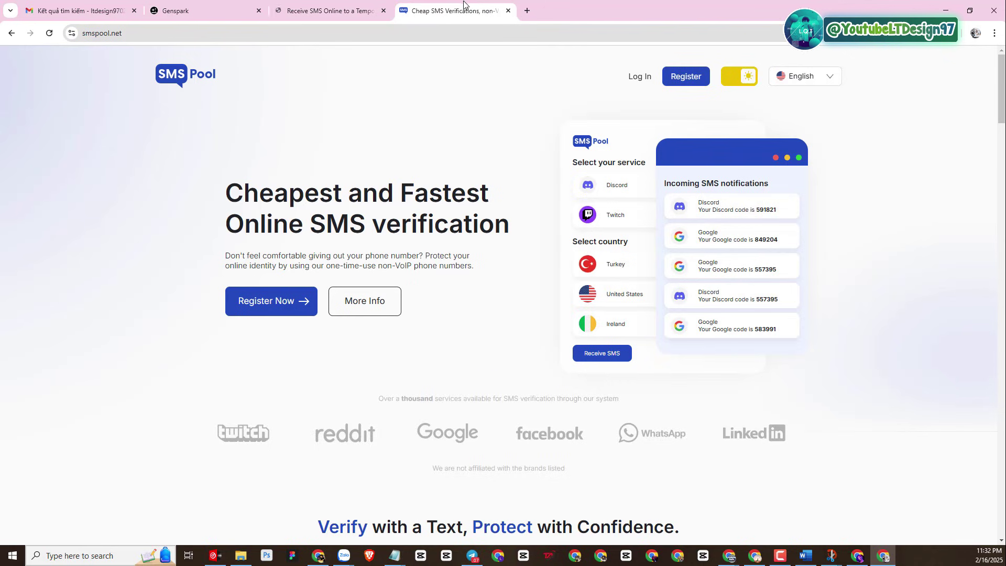
pyautogui.scroll(-11, 410, 278)
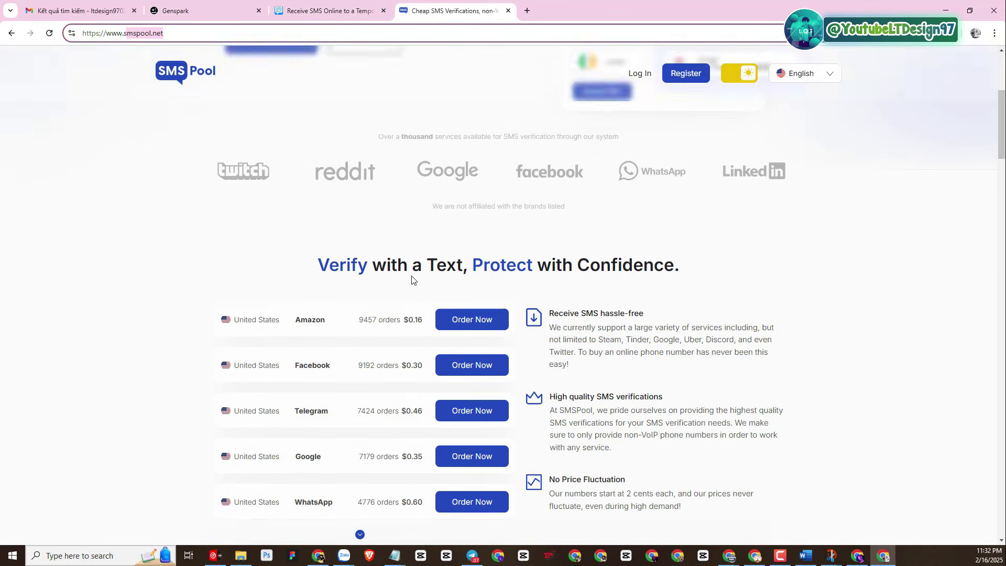
pyautogui.scroll(11, 400, 234)
pyautogui.click(318, 3)
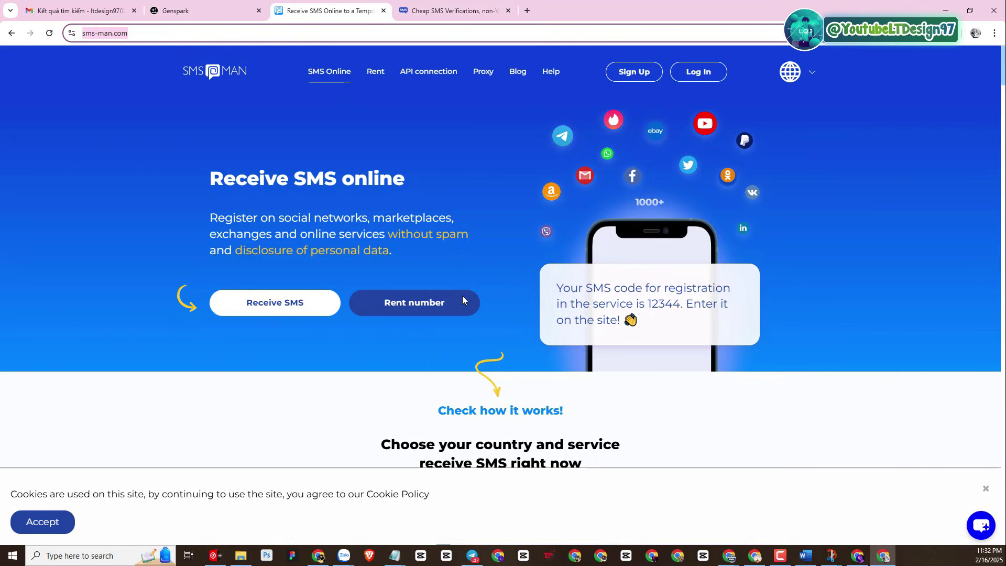
pyautogui.scroll(-12, 462, 295)
pyautogui.scroll(5, 463, 299)
pyautogui.scroll(5, 463, 299)
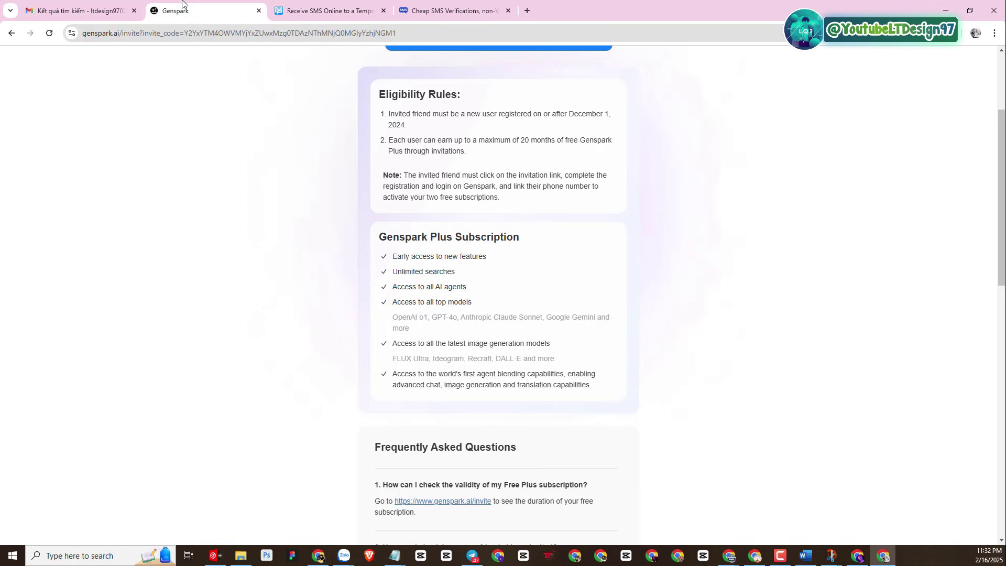
pyautogui.click(183, 7)
pyautogui.scroll(3, 456, 302)
# Step: Paste the rented Canadian phone number and request an SMS verification code
pyautogui.scroll(-2, 597, 285)
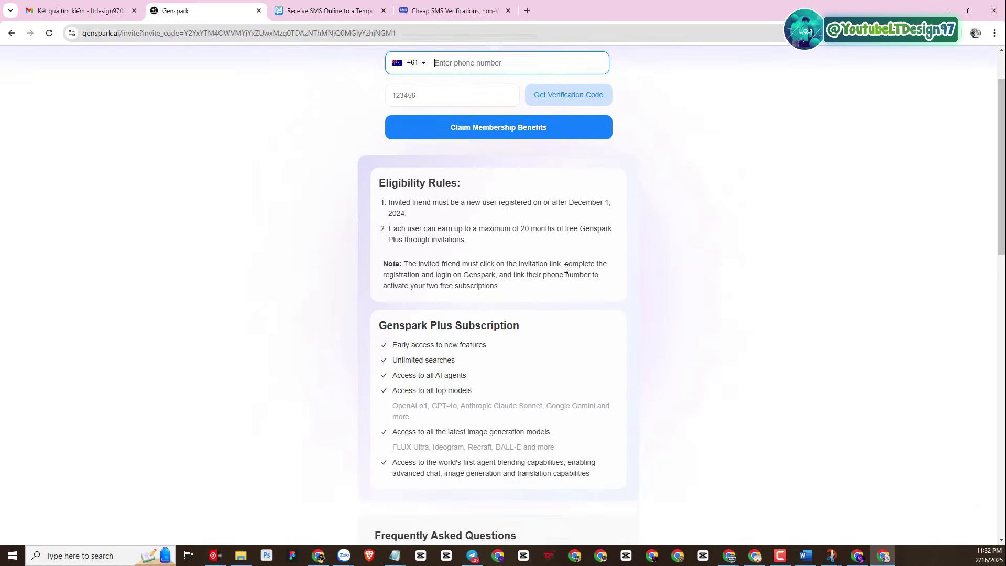
pyautogui.scroll(2, 599, 282)
pyautogui.scroll(-1, 600, 281)
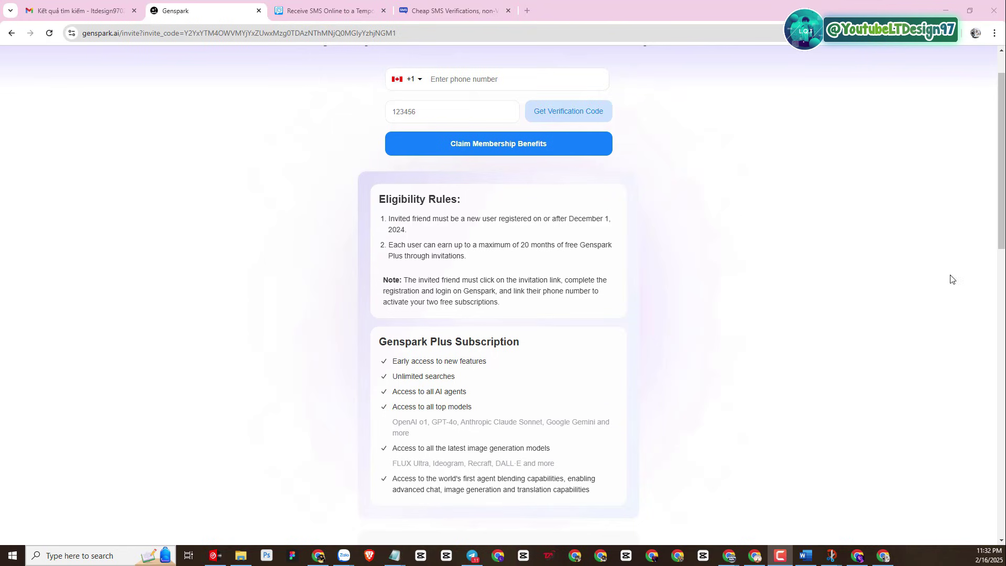
pyautogui.scroll(1, 680, 277)
pyautogui.click(405, 165)
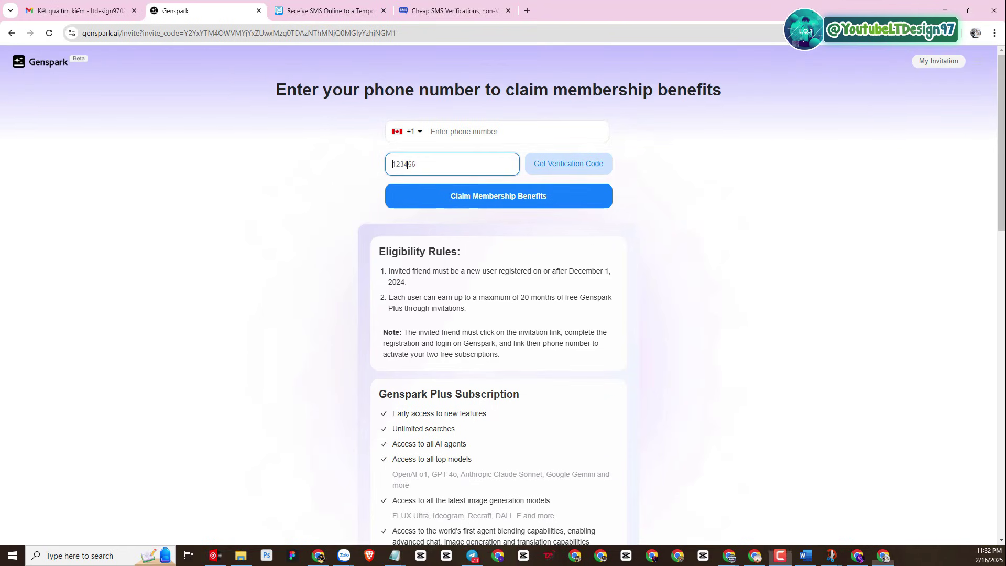
pyautogui.hotkey('ctrl', 'v')
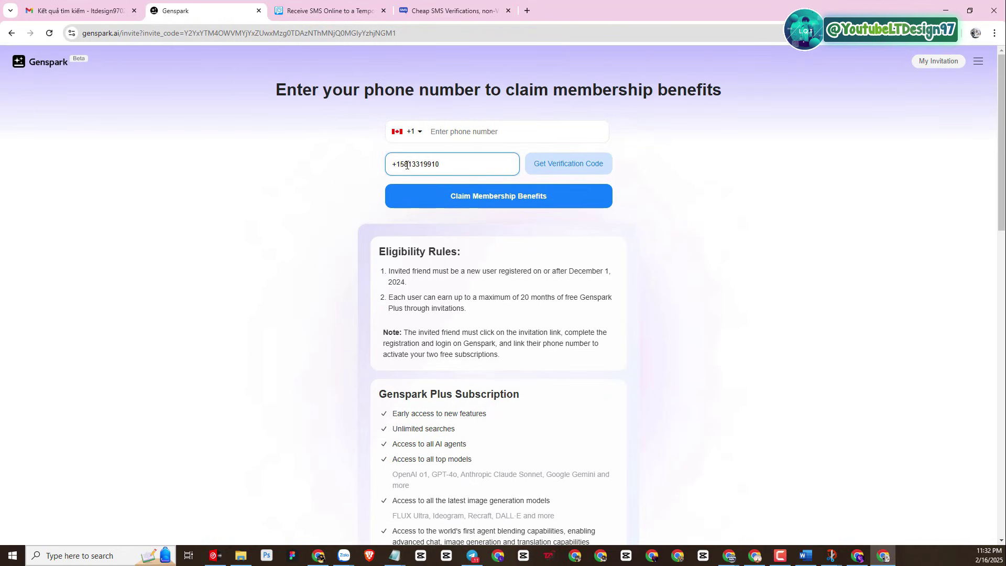
pyautogui.click(546, 171)
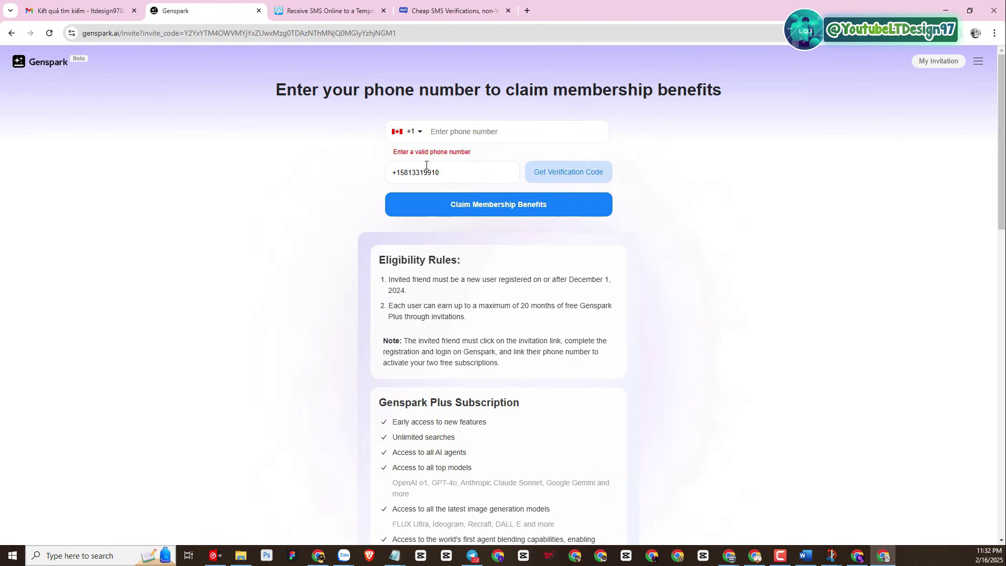
pyautogui.moveTo(473, 154); pyautogui.dragTo(396, 151)
pyautogui.click(449, 174)
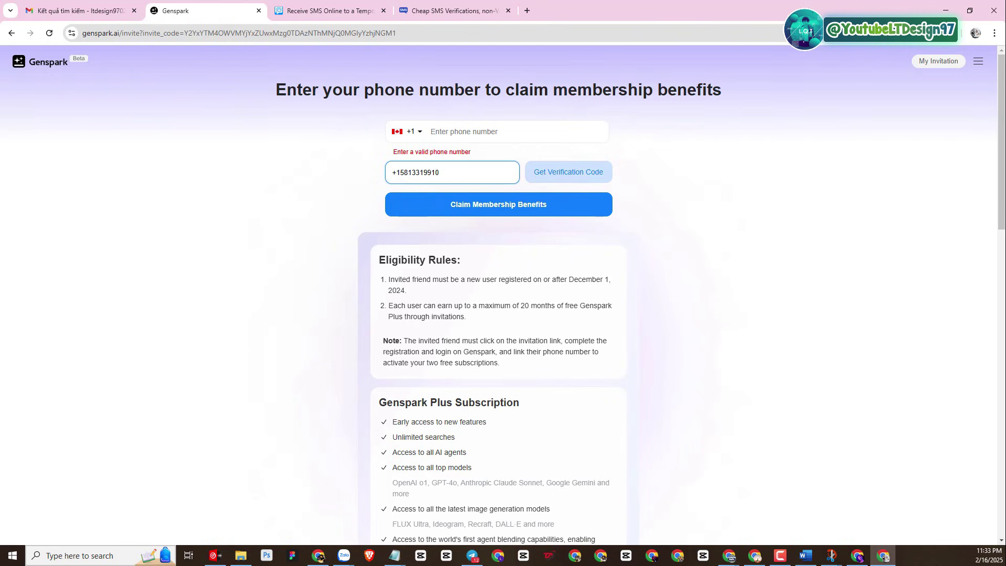
pyautogui.click(324, 11)
pyautogui.click(450, 11)
pyautogui.click(343, 8)
pyautogui.click(208, 7)
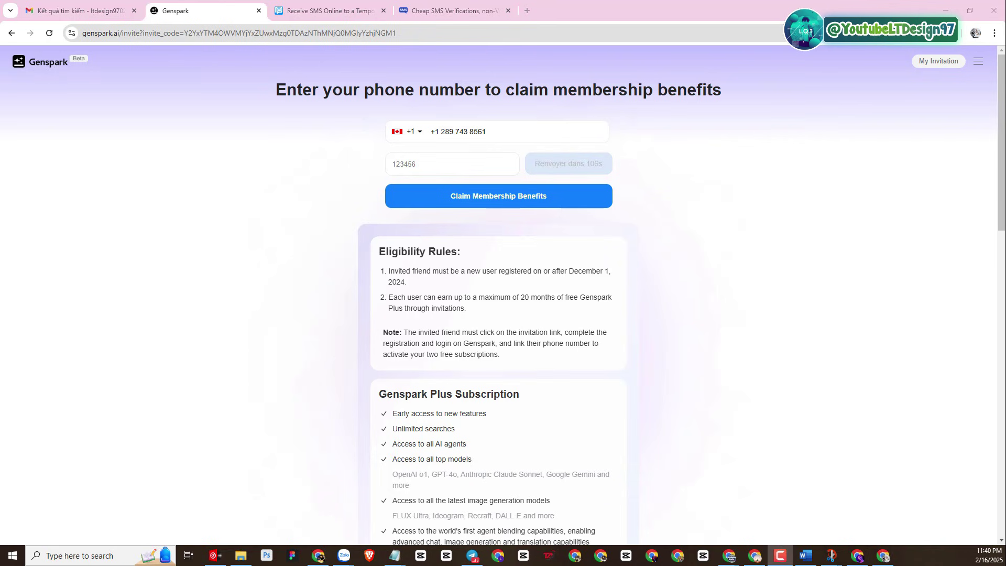
pyautogui.click(452, 165)
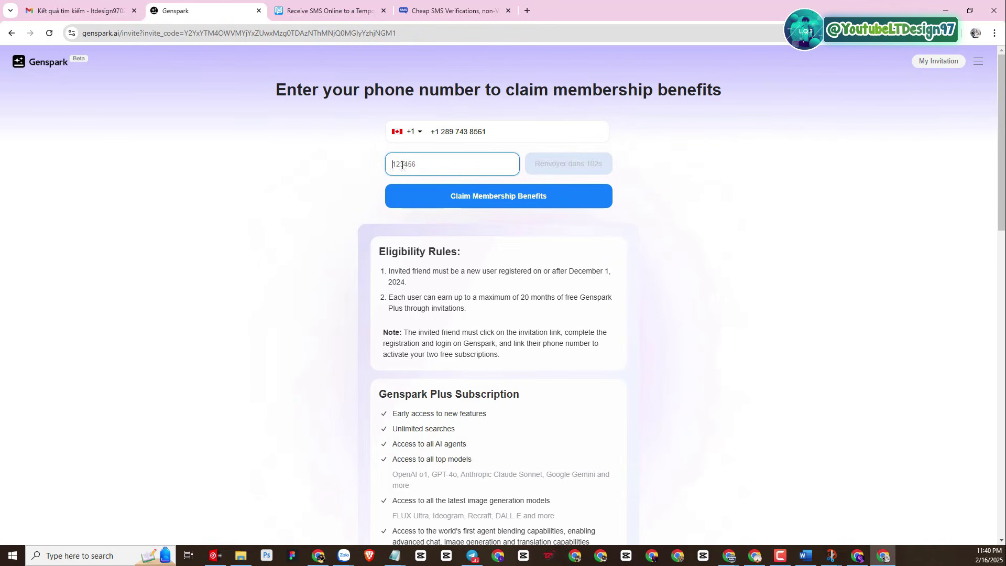
pyautogui.click(481, 166)
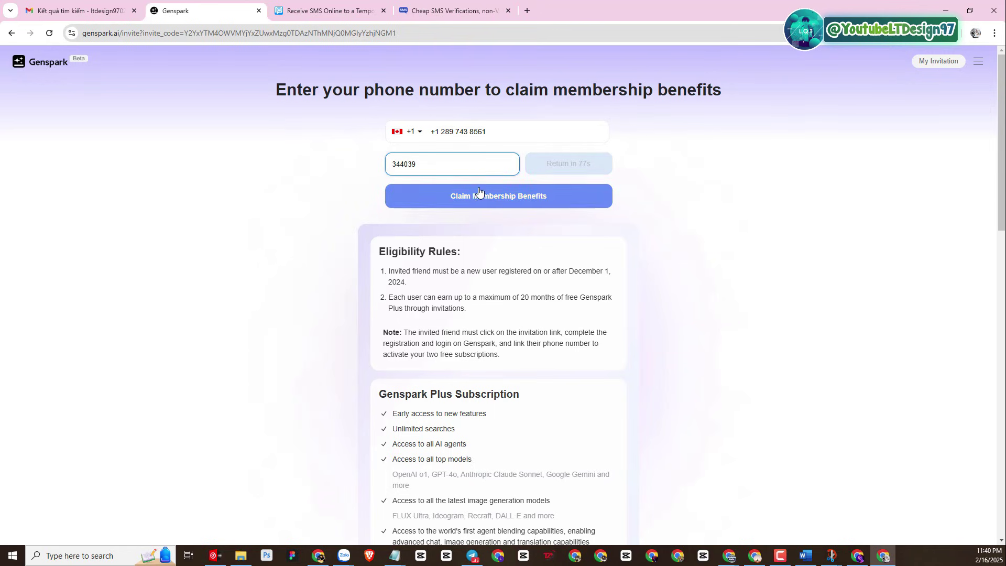
pyautogui.click(479, 197)
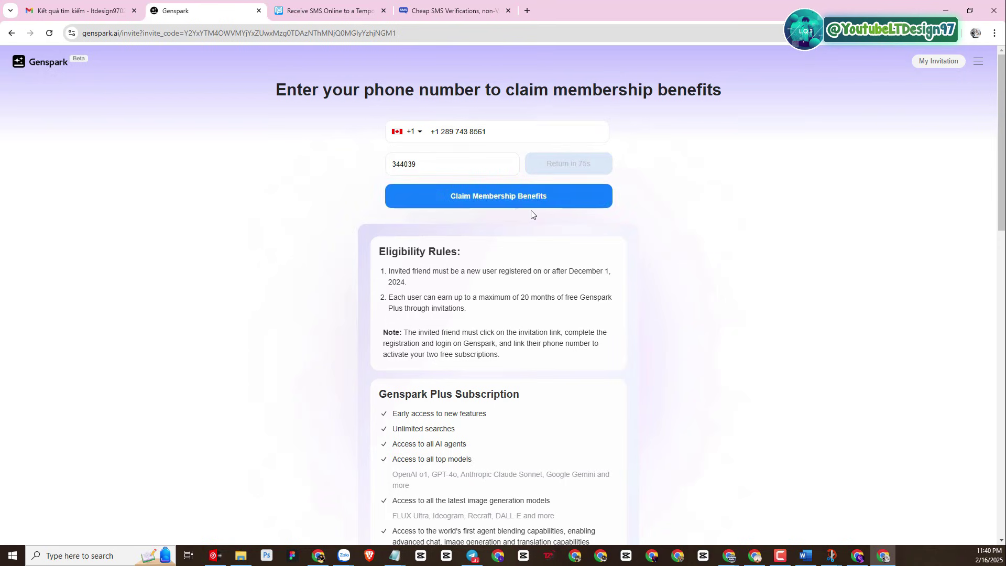
pyautogui.click(530, 207)
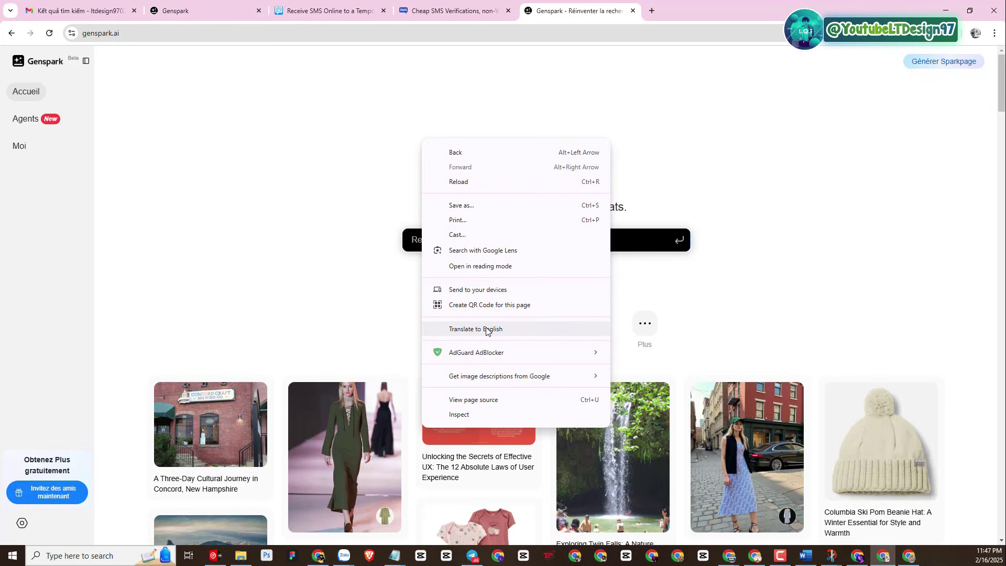
# Step: Translate the home page into English and open the profile showing the Plus badge
pyautogui.click(461, 329)
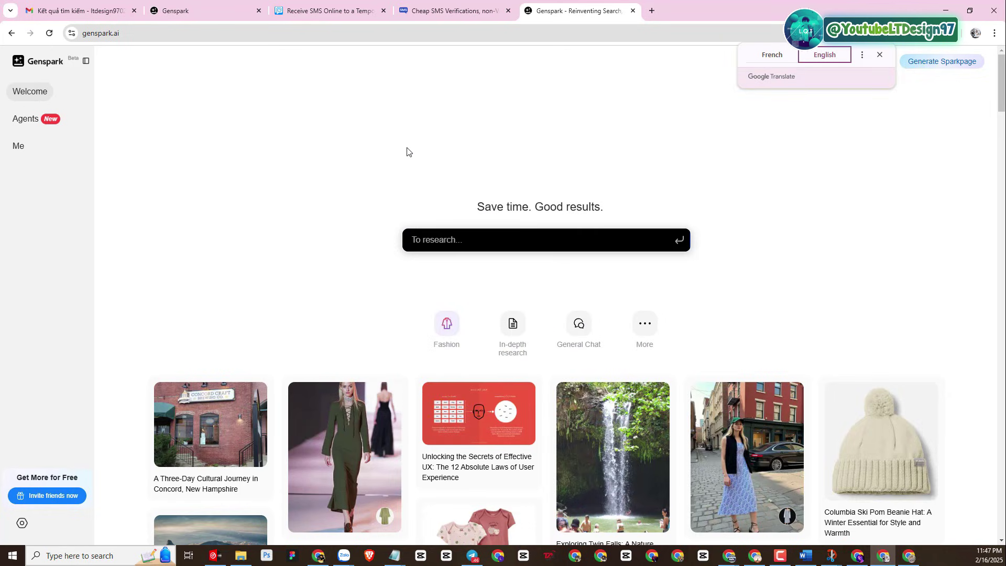
pyautogui.rightClick(24, 151)
pyautogui.click(16, 151)
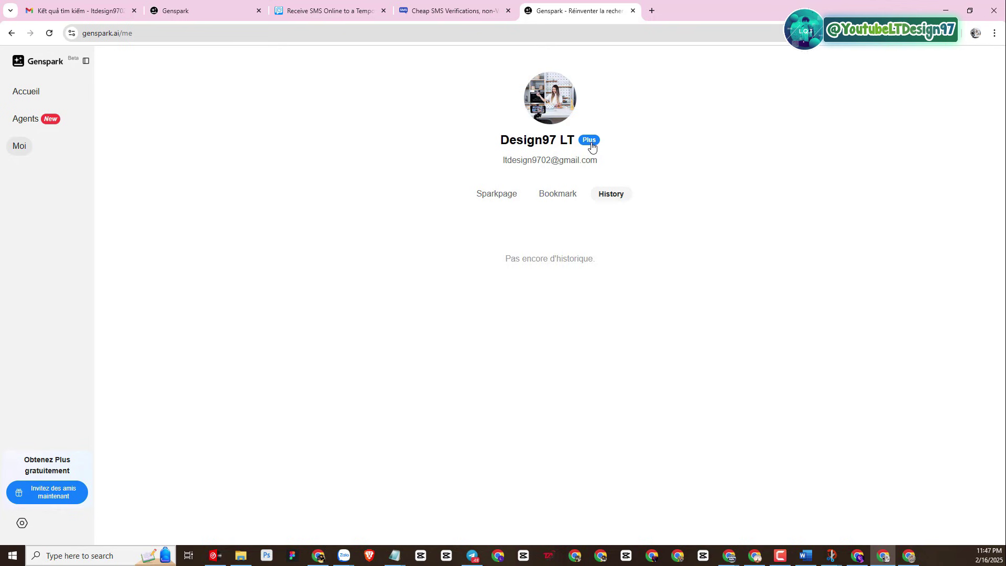
# Step: Review the Plus pricing page in English, then start a new General Chat
pyautogui.click(590, 141)
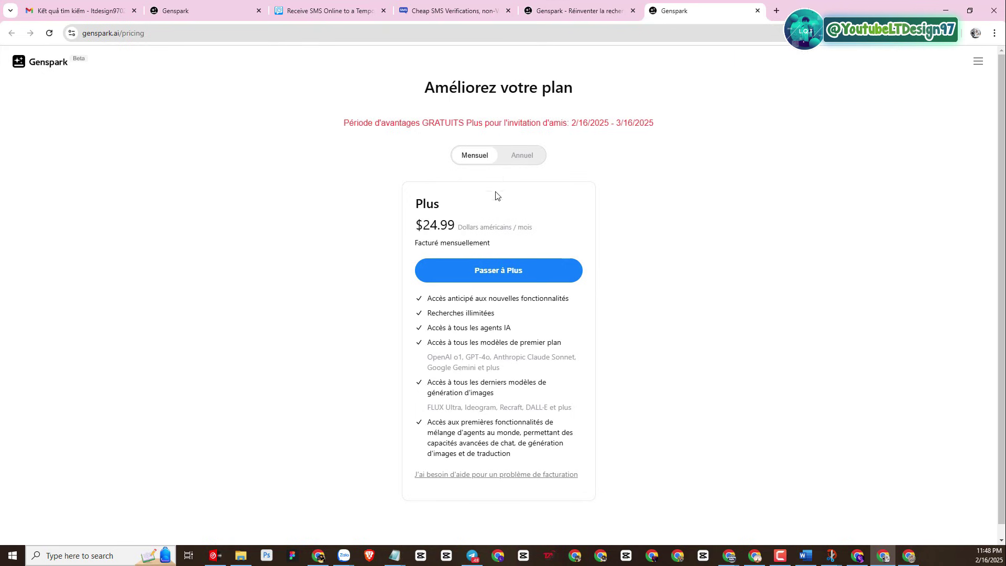
pyautogui.moveTo(418, 229); pyautogui.dragTo(545, 223)
pyautogui.click(734, 226)
pyautogui.rightClick(797, 233)
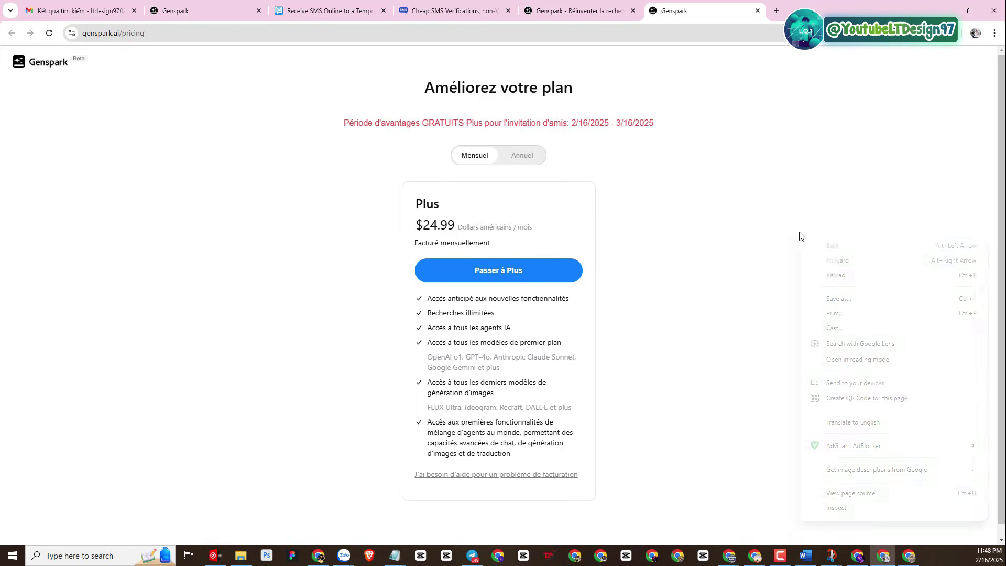
pyautogui.click(835, 420)
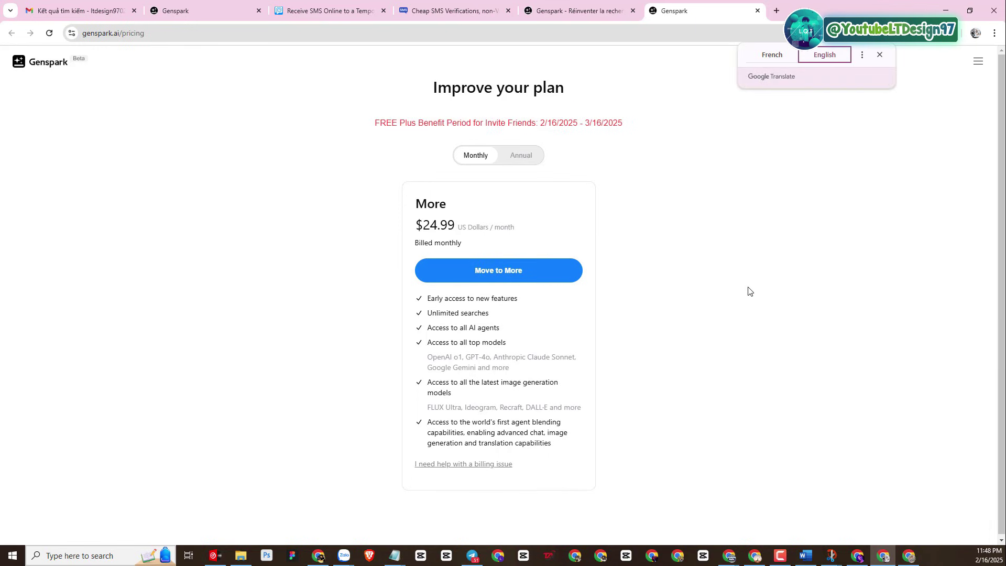
pyautogui.click(572, 13)
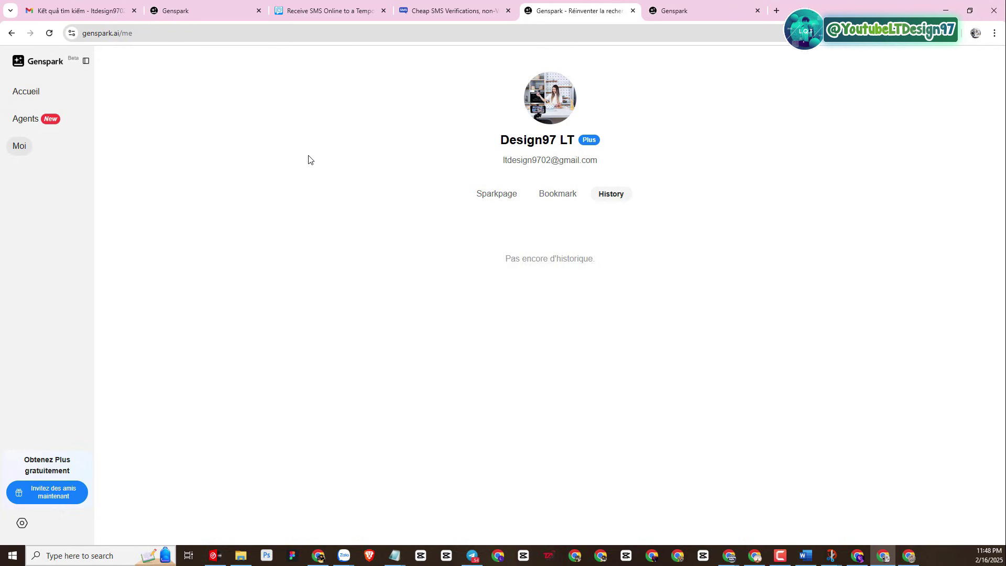
pyautogui.click(36, 62)
pyautogui.click(579, 326)
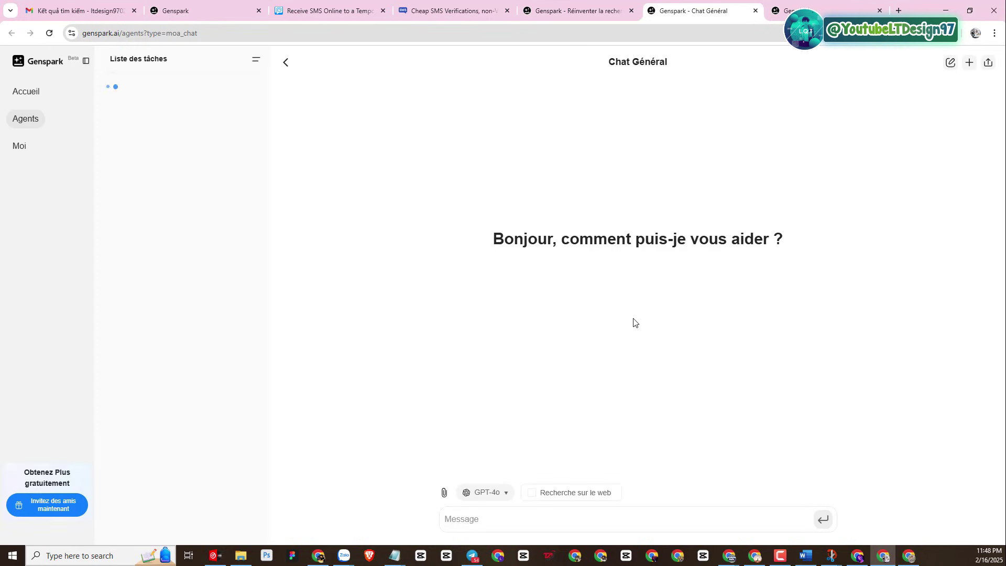
# Step: Check the GPT-4o chat model list, then start a new Generate Image chat
pyautogui.click(497, 491)
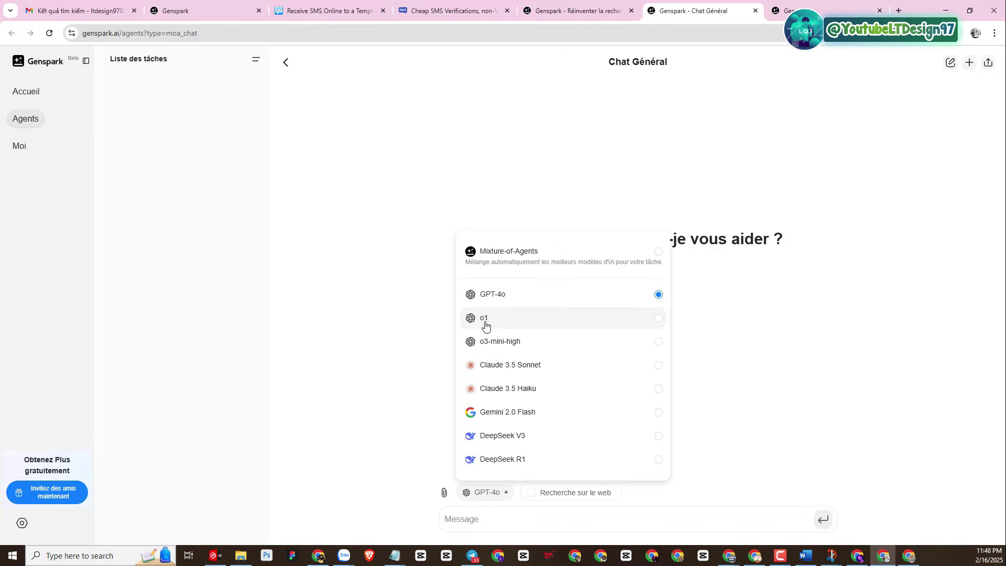
pyautogui.click(596, 2)
pyautogui.click(643, 326)
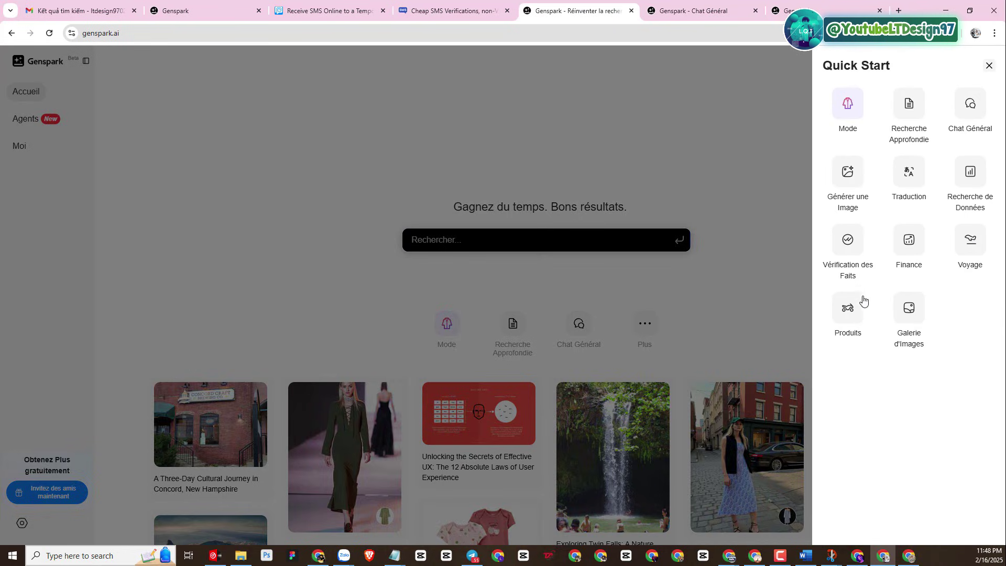
pyautogui.click(847, 181)
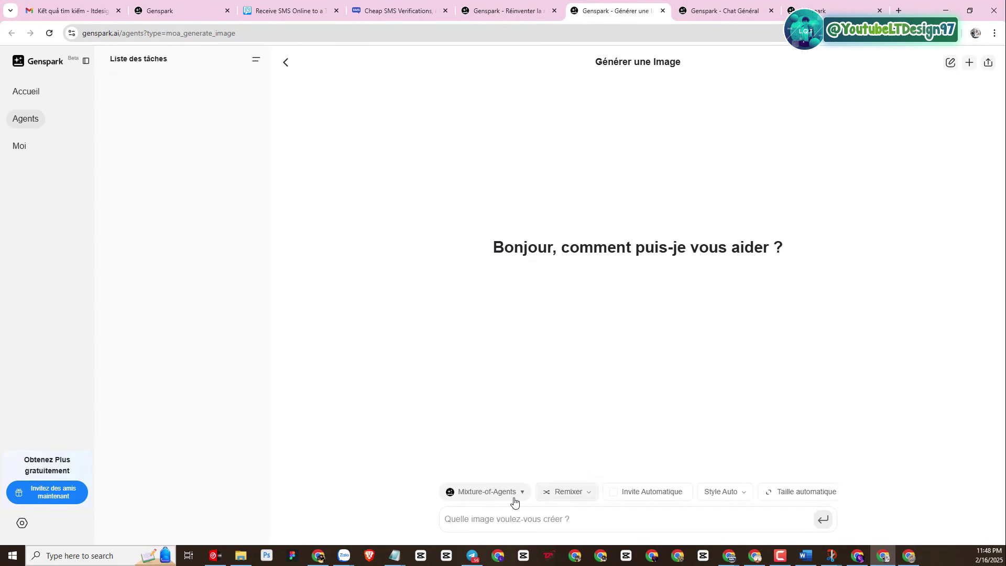
# Step: Review the image models, including FLUX 1.1 [pro] Ultra and Gemini Imagen 3
pyautogui.click(514, 499)
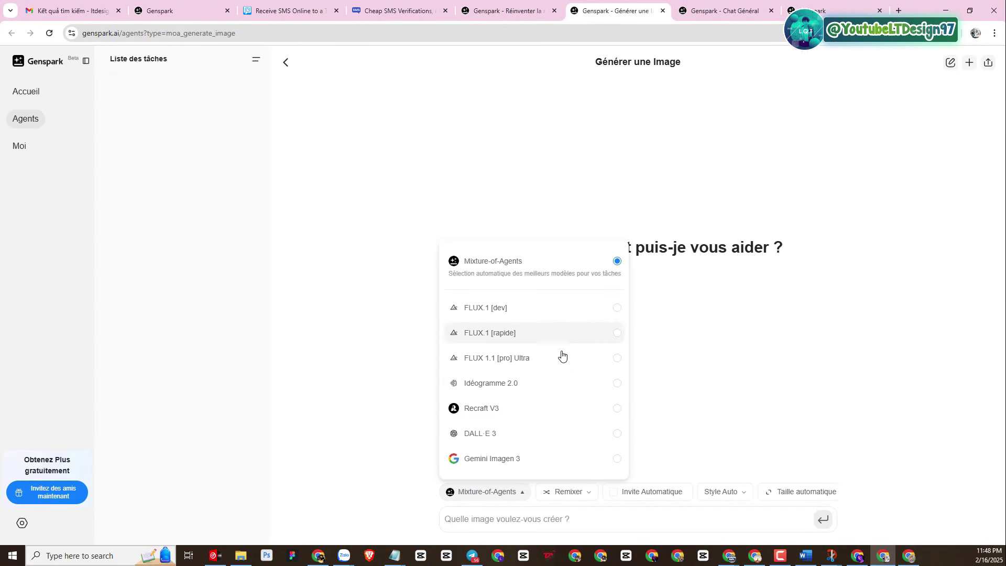
pyautogui.click(744, 404)
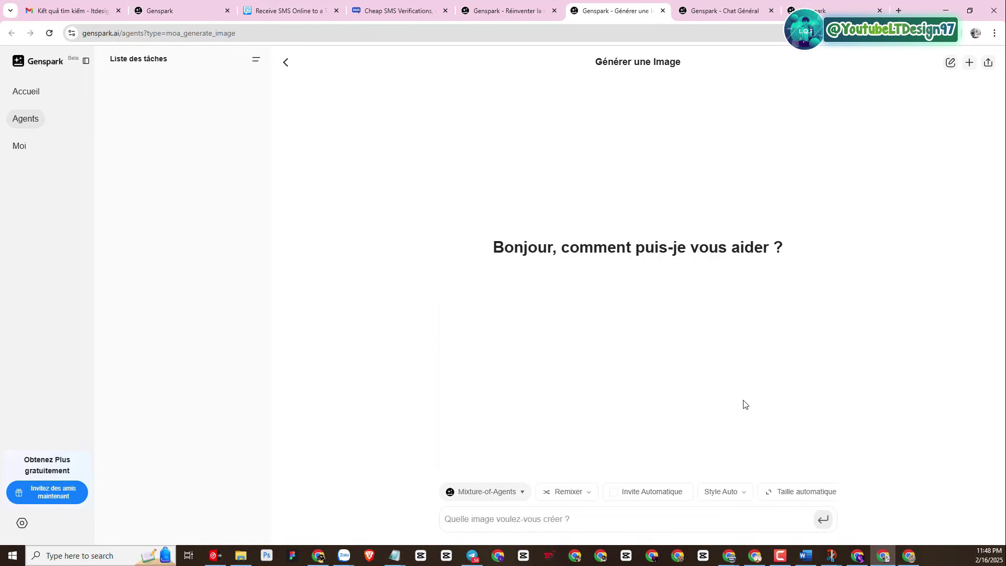
pyautogui.click(520, 495)
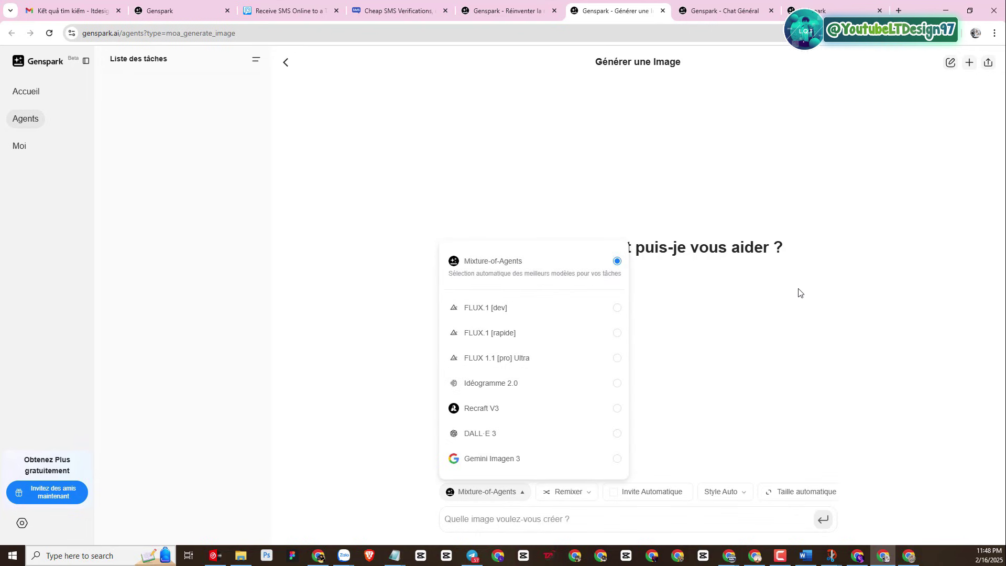
pyautogui.click(882, 265)
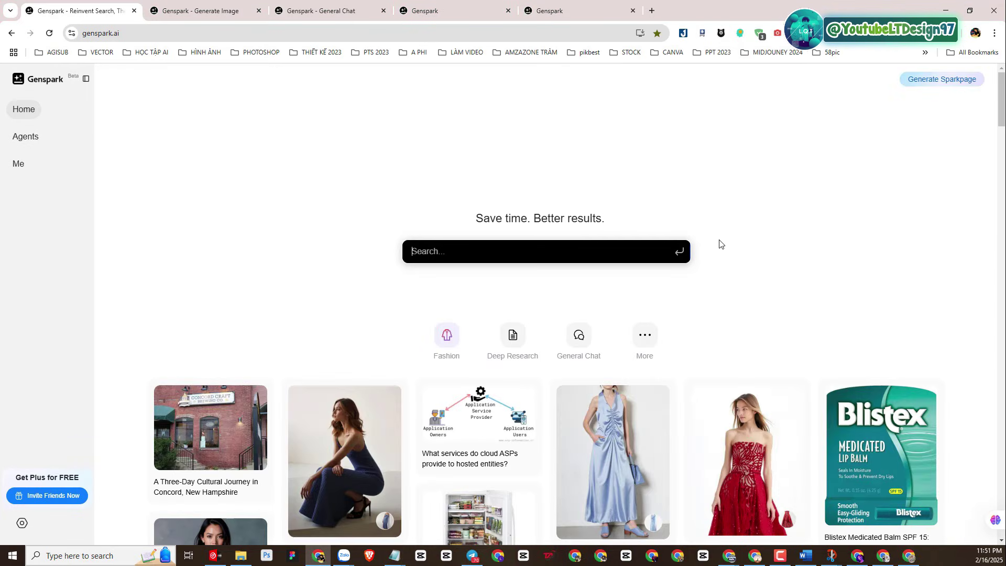
# Step: Start a new General Chat and confirm GPT-4o stays selected as the model
pyautogui.scroll(-2, 719, 243)
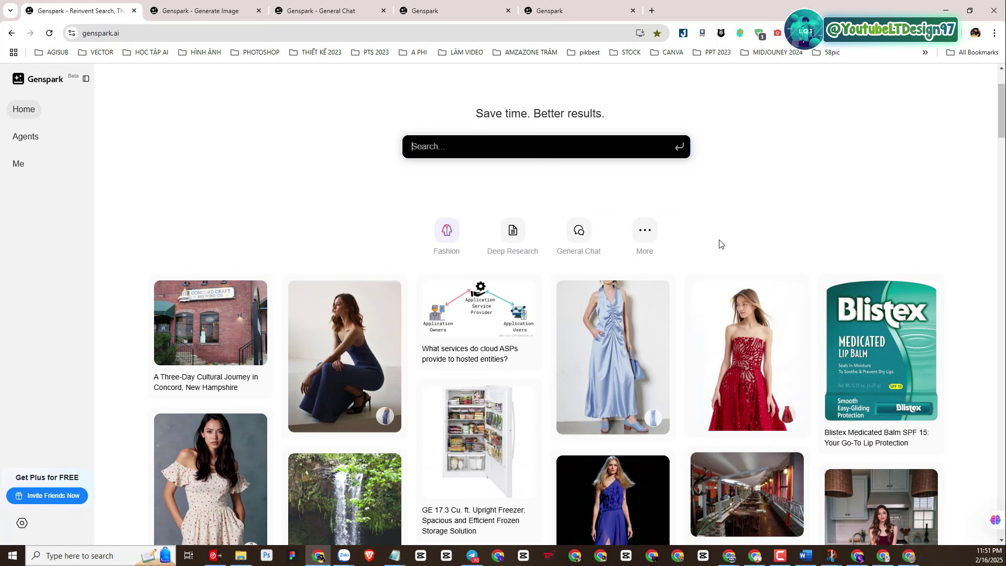
pyautogui.click(580, 235)
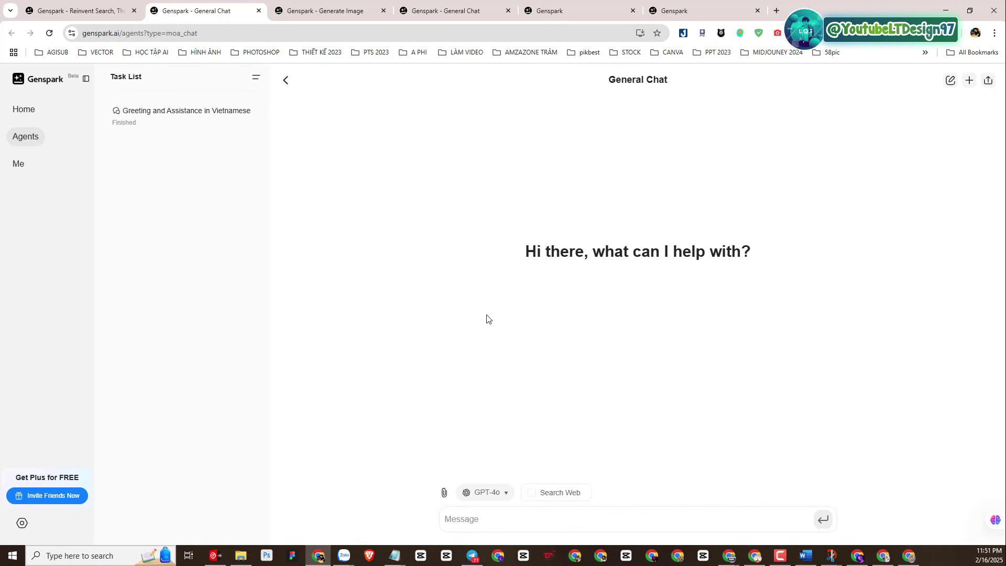
pyautogui.click(508, 497)
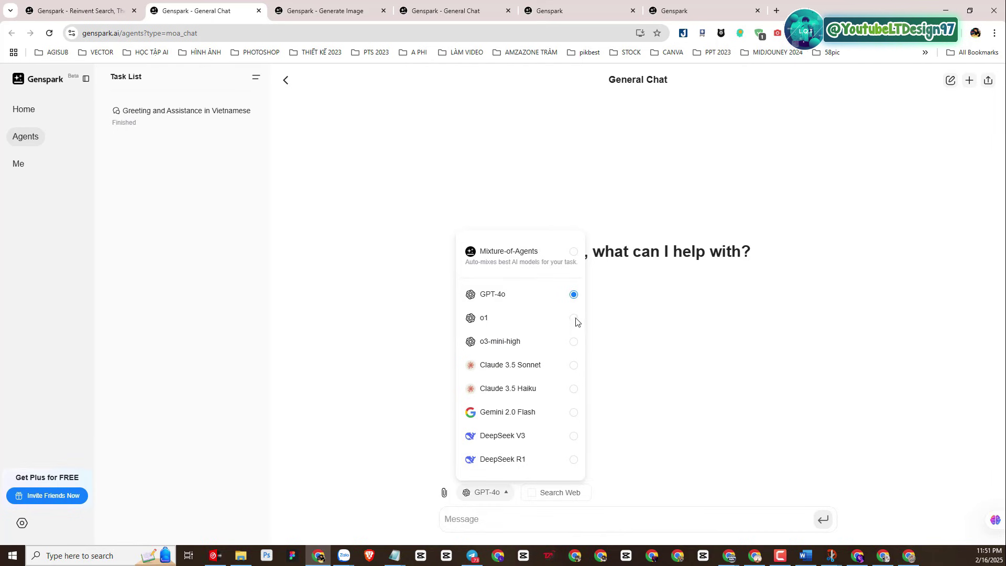
pyautogui.click(581, 517)
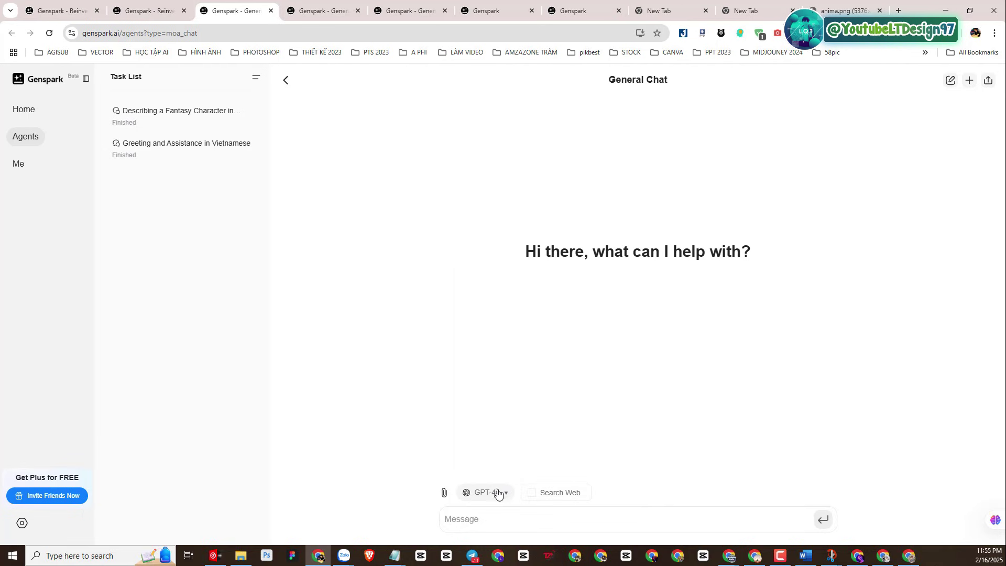
pyautogui.click(503, 493)
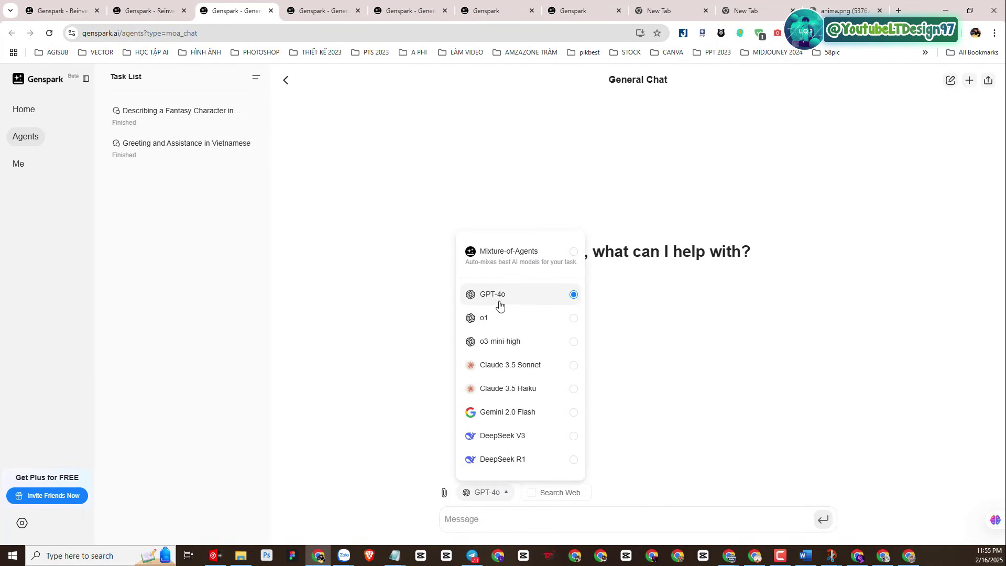
pyautogui.click(575, 516)
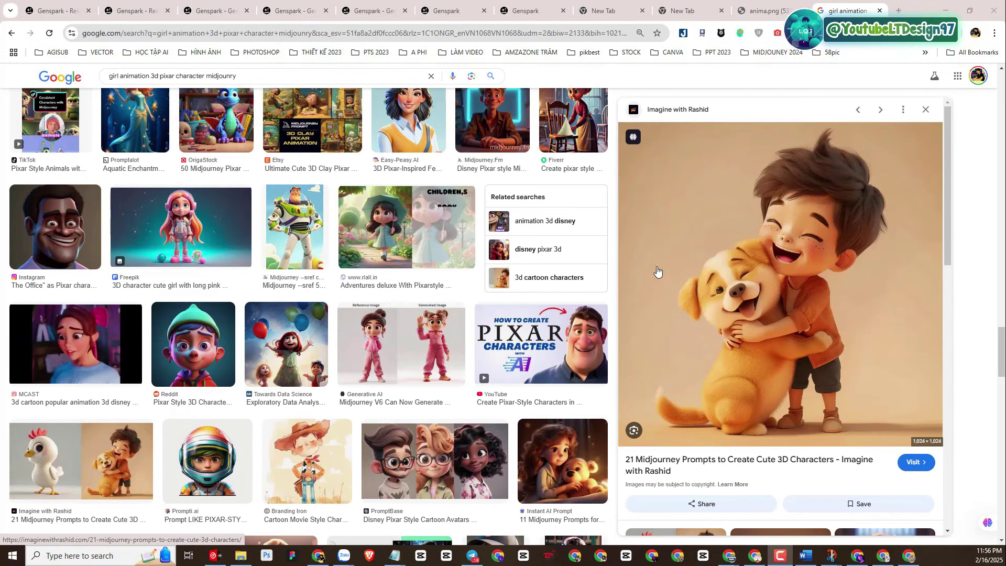
# Step: Copy the Pixar-style boy-hugging-dog image from Google Images and return to General Chat
pyautogui.scroll(-3, 728, 298)
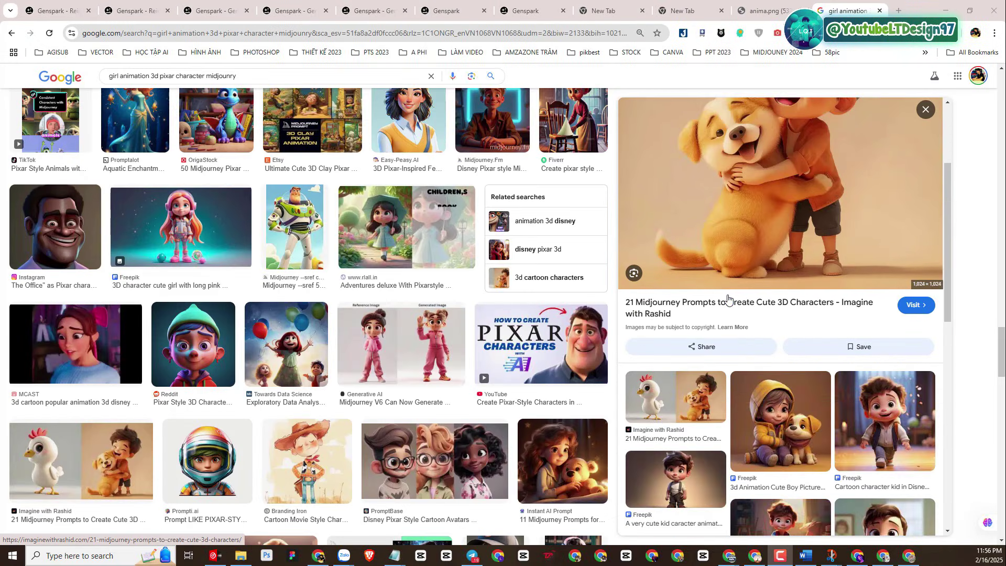
pyautogui.scroll(3, 727, 298)
pyautogui.rightClick(721, 276)
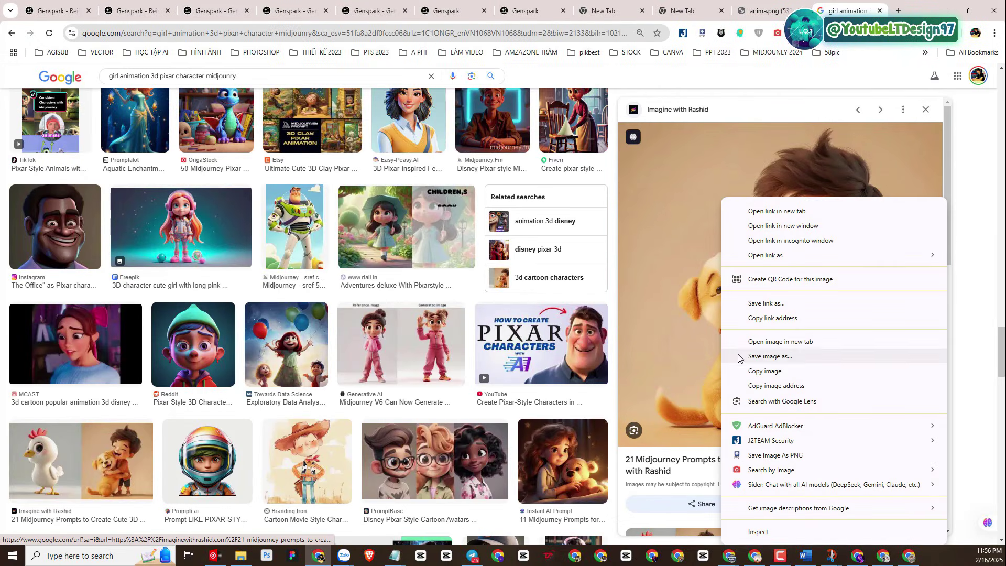
pyautogui.click(766, 372)
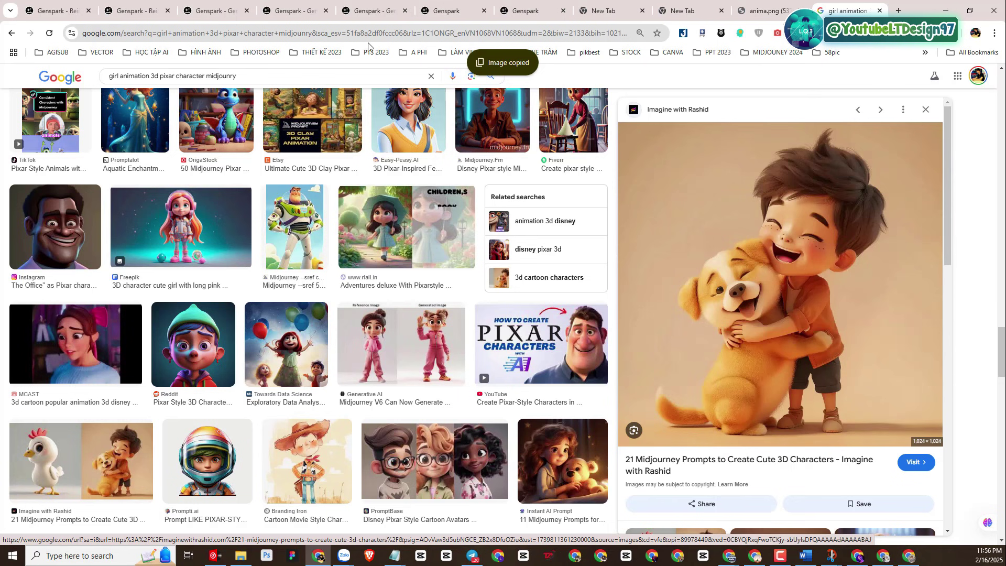
pyautogui.click(164, 3)
pyautogui.click(211, 3)
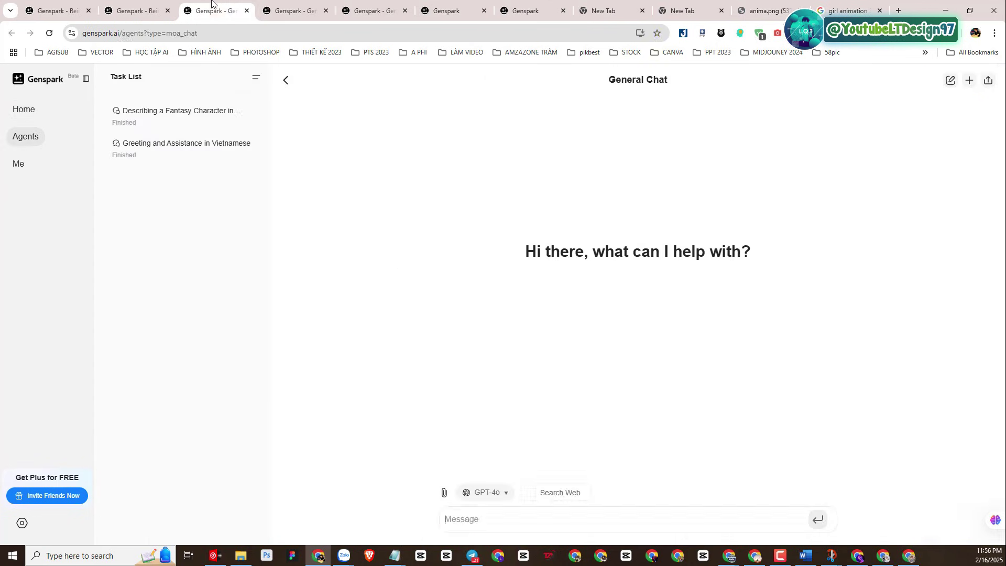
# Step: Paste the boy-and-dog image into the chat and ask for an image-generation prompt
pyautogui.rightClick(603, 518)
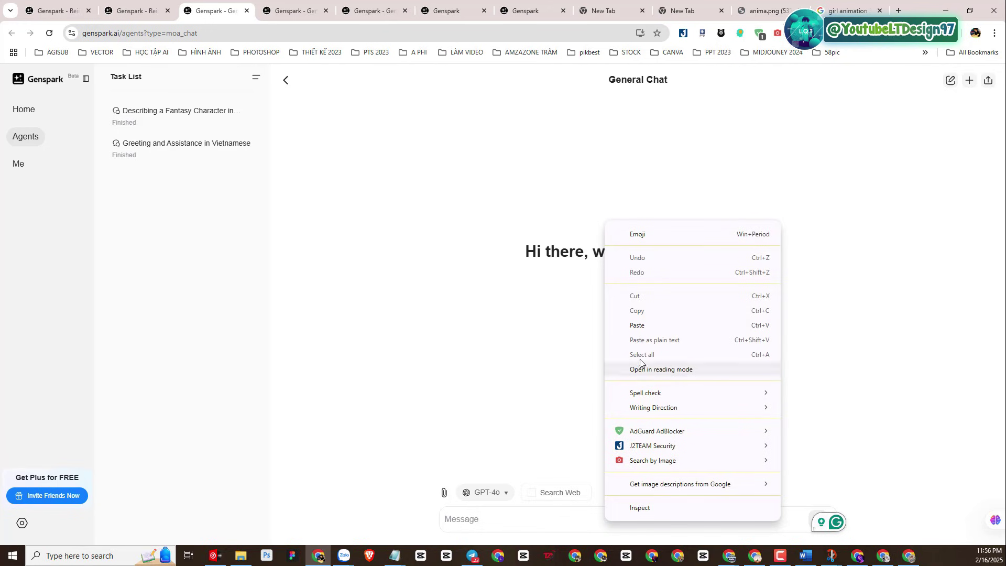
pyautogui.click(638, 325)
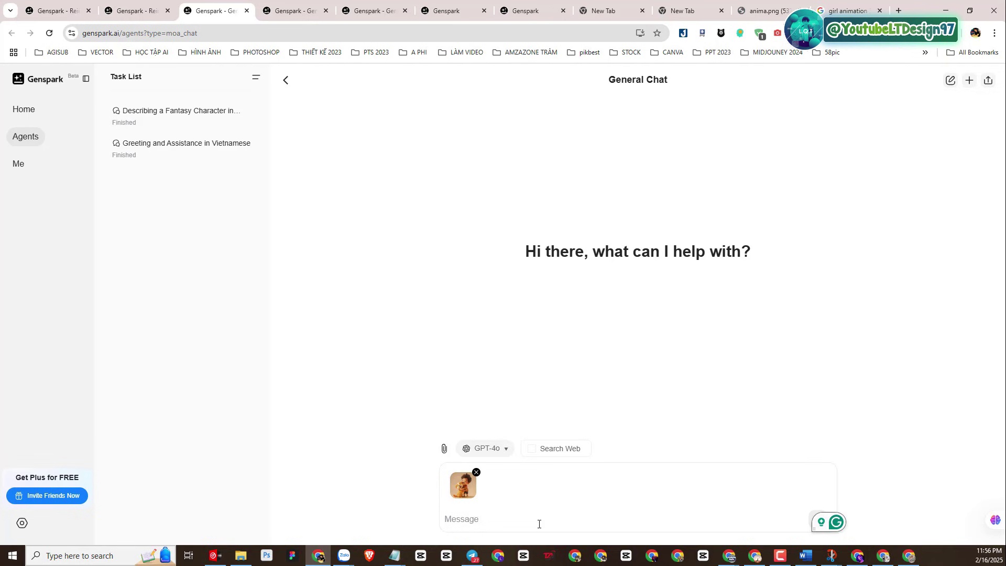
pyautogui.write('C')
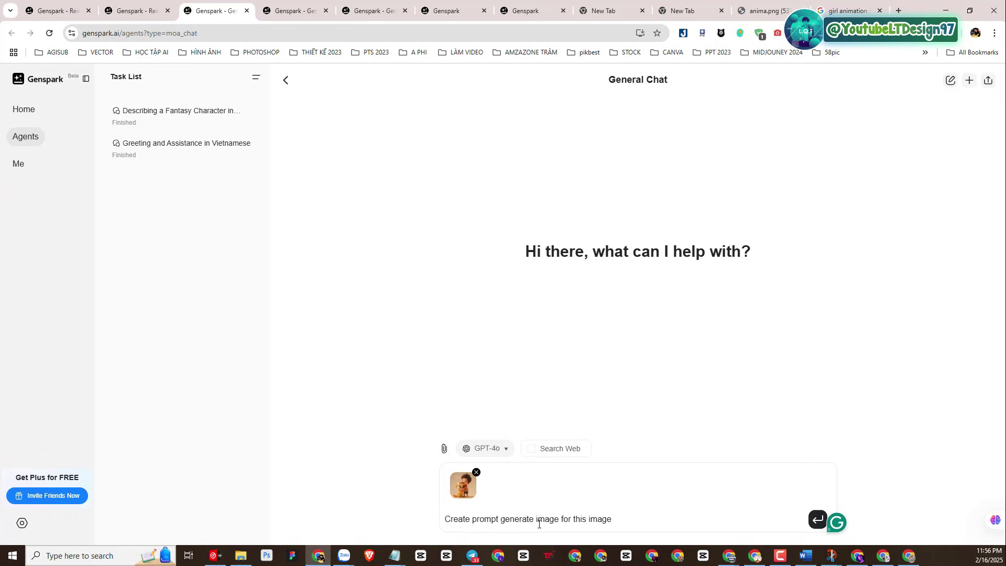
pyautogui.press('Return')
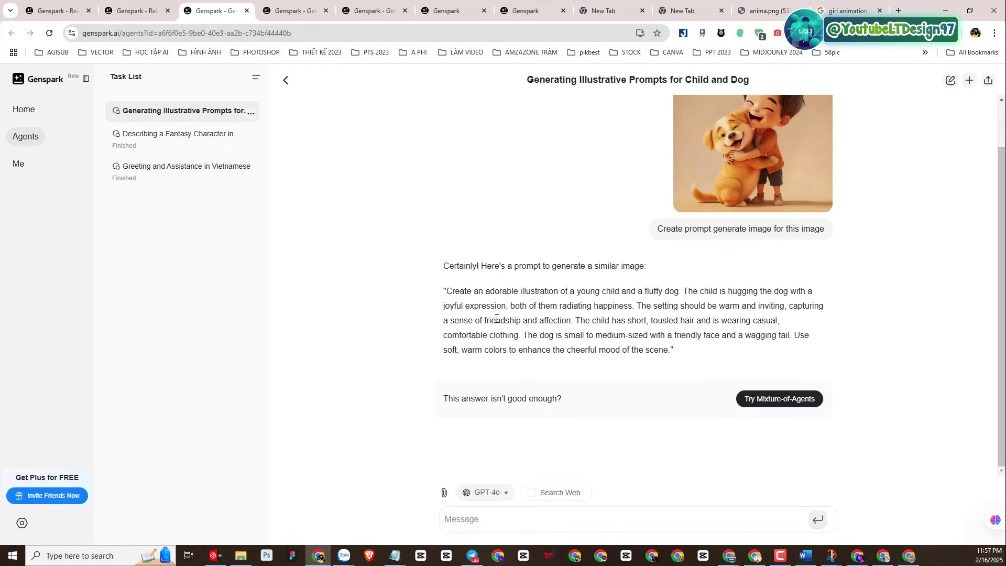
# Step: Copy the illustration prompt Genspark wrote for the boy-and-dog image
pyautogui.moveTo(448, 288); pyautogui.dragTo(547, 334)
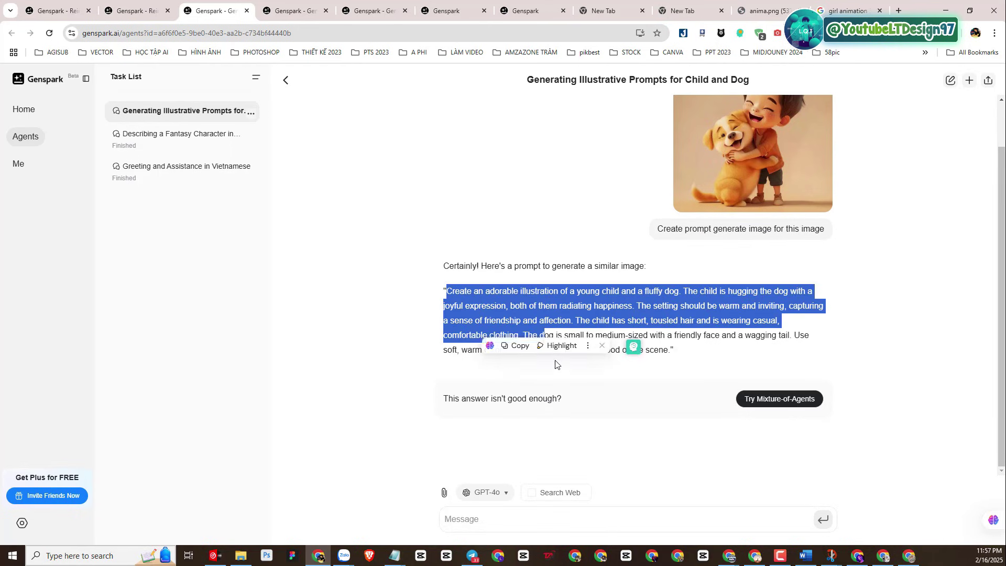
pyautogui.click(557, 364)
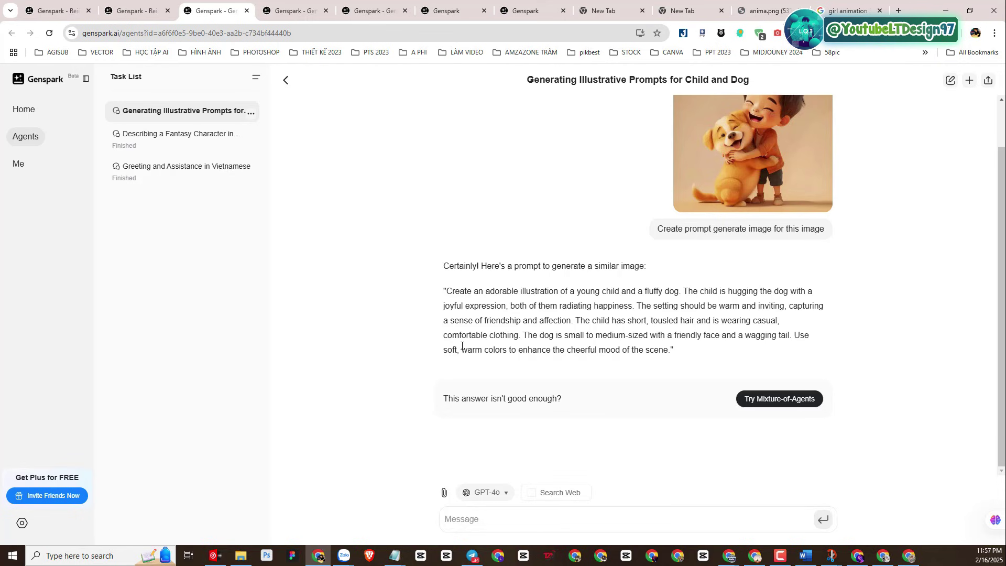
pyautogui.moveTo(449, 291)
pyautogui.mouseDown()
pyautogui.moveTo(664, 360)
pyautogui.moveTo(669, 349)
pyautogui.moveTo(500, 292)
pyautogui.moveTo(445, 285)
pyautogui.mouseUp()
pyautogui.rightClick(521, 308)
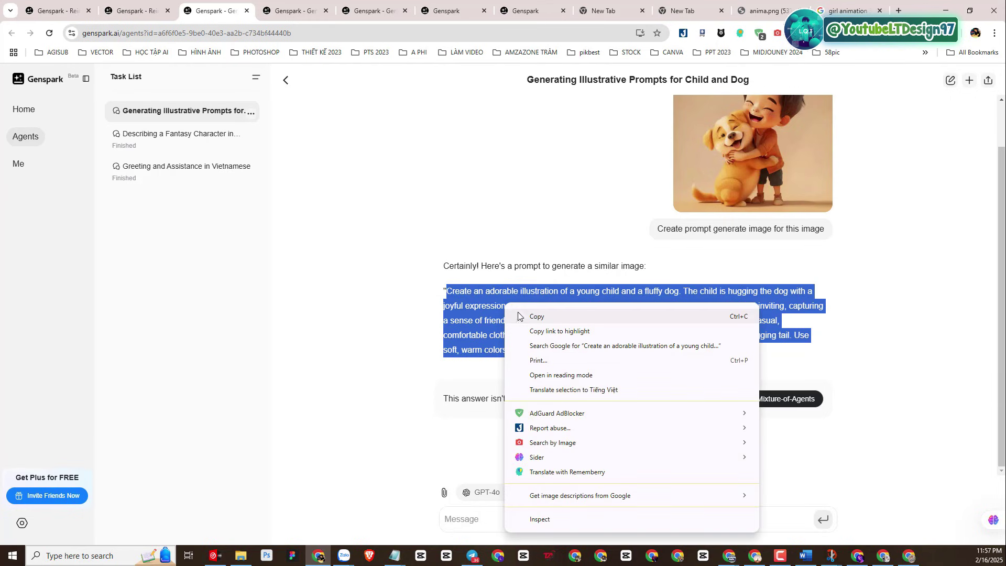
pyautogui.click(530, 313)
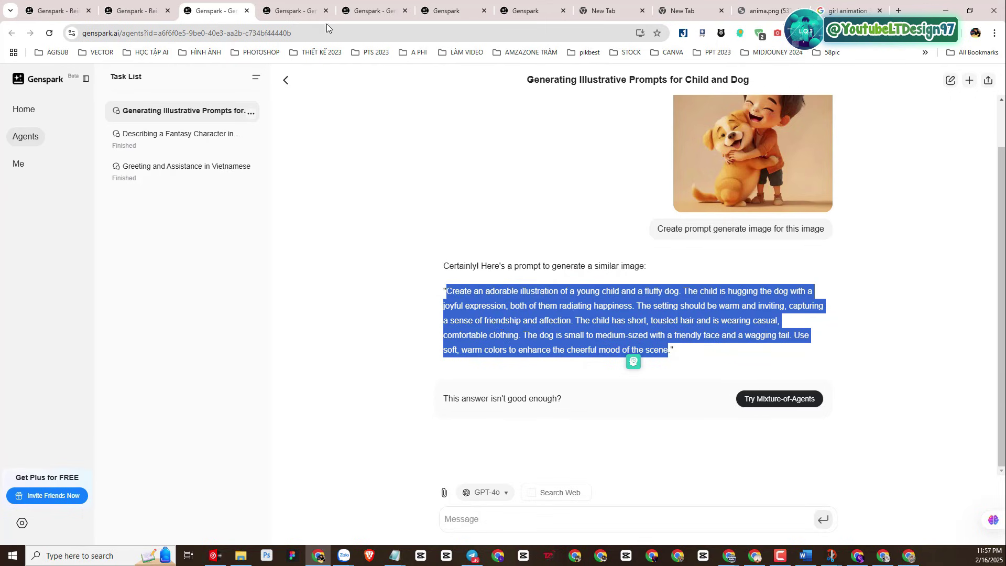
pyautogui.click(311, 4)
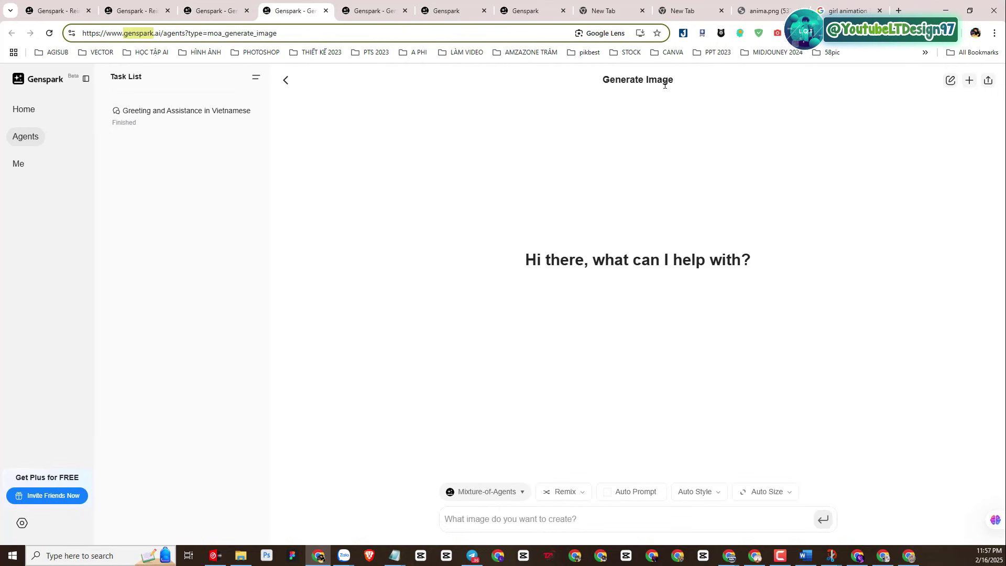
# Step: Choose FLUX 1.1 [pro] Ultra as the image model with a 16:9 aspect ratio
pyautogui.moveTo(676, 83); pyautogui.dragTo(602, 83)
pyautogui.click(498, 490)
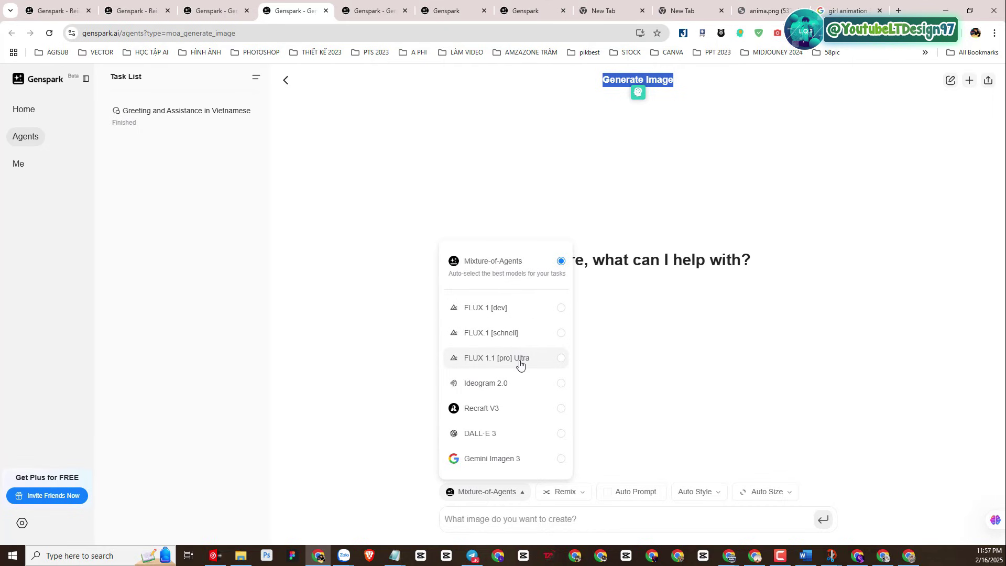
pyautogui.click(551, 362)
pyautogui.click(687, 408)
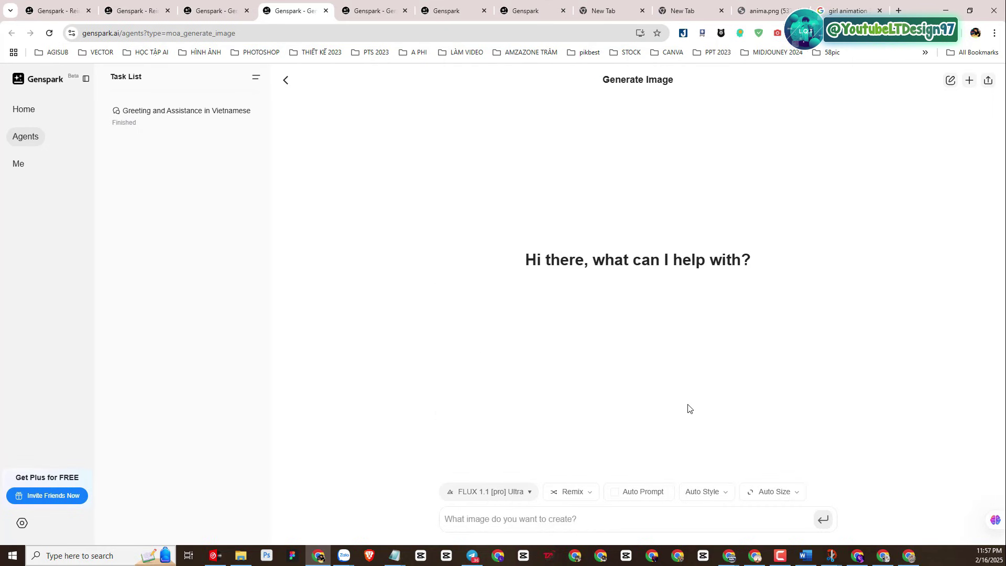
pyautogui.click(769, 492)
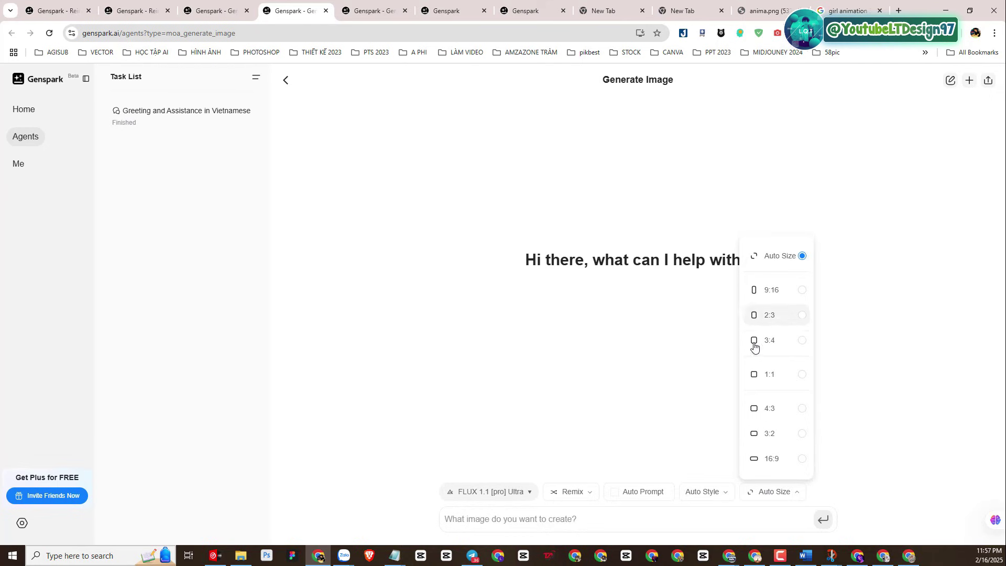
pyautogui.click(772, 459)
# Step: Paste the copied child-and-dog prompt and submit it for generation
pyautogui.click(633, 520)
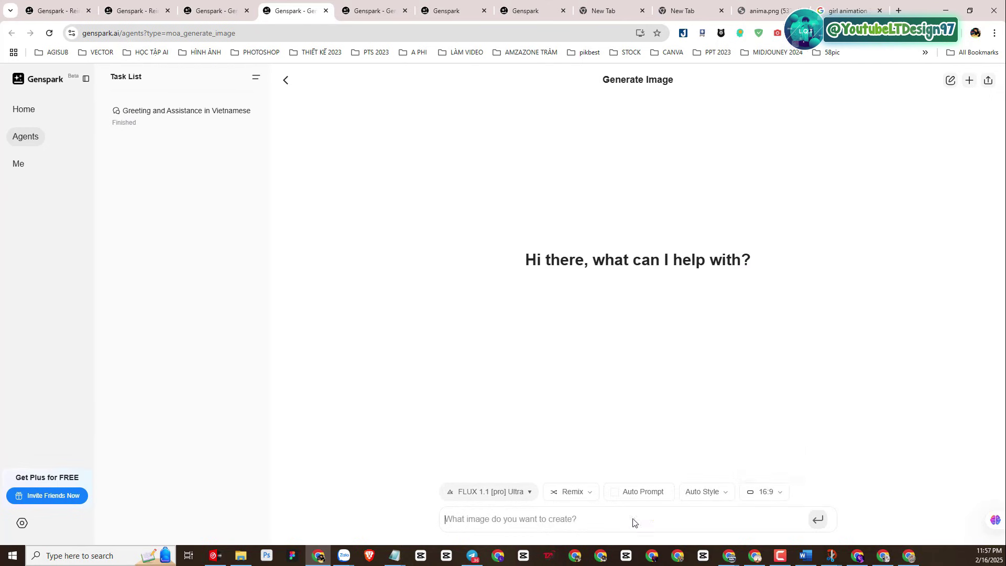
pyautogui.rightClick(633, 520)
pyautogui.click(674, 335)
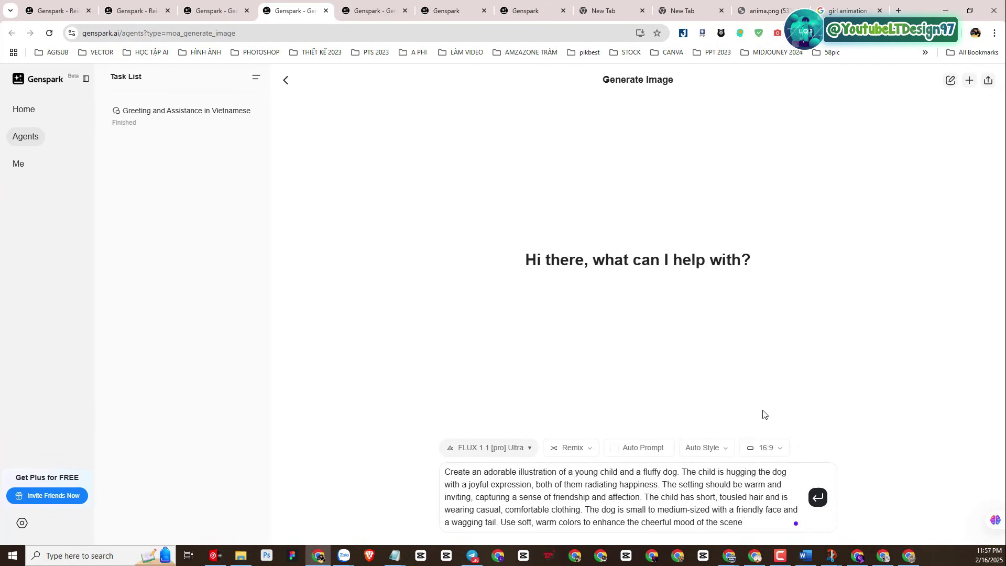
pyautogui.click(819, 496)
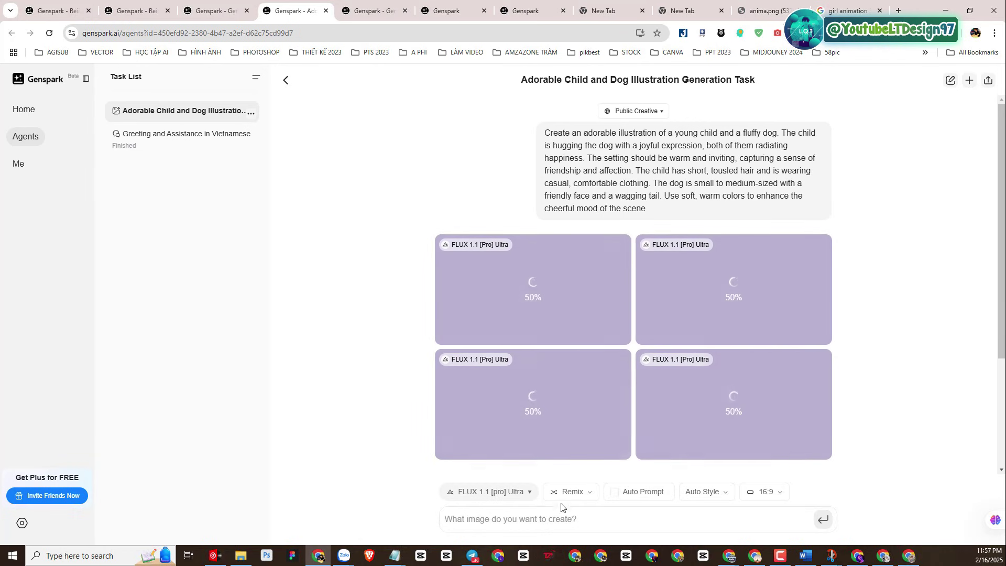
# Step: Resubmit the child-and-dog prompt with Recraft V3 as the image model
pyautogui.click(528, 492)
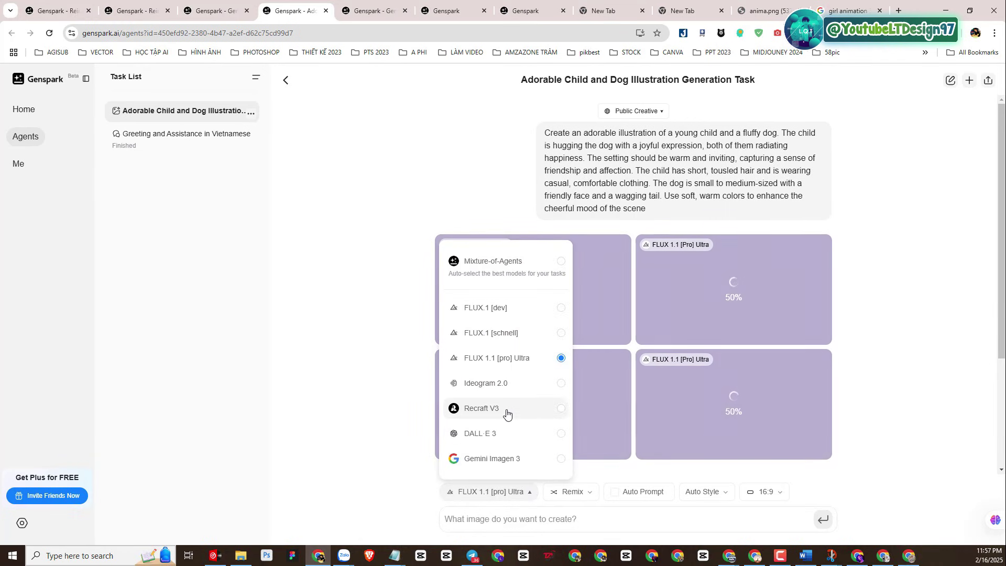
pyautogui.click(507, 413)
pyautogui.rightClick(513, 520)
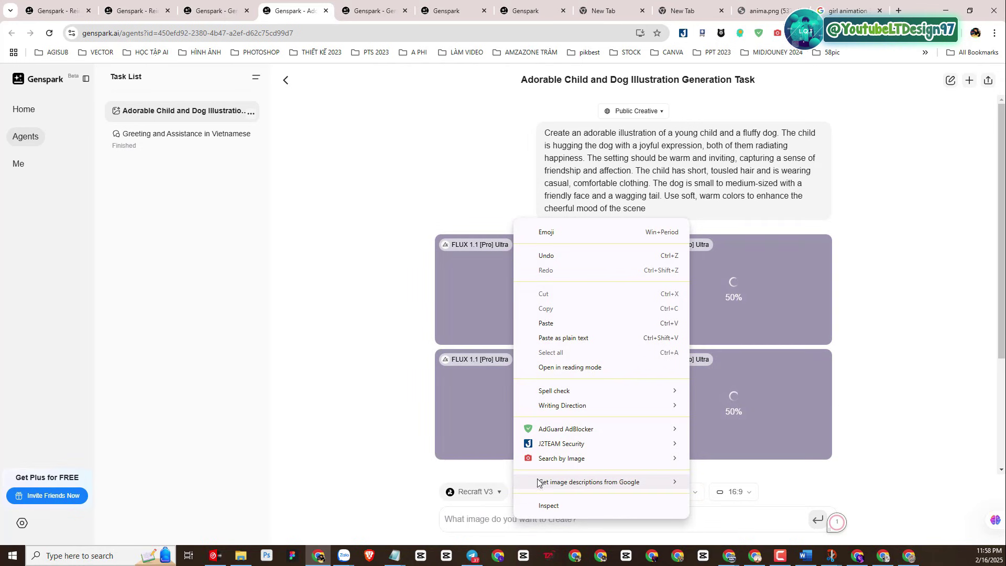
pyautogui.click(562, 326)
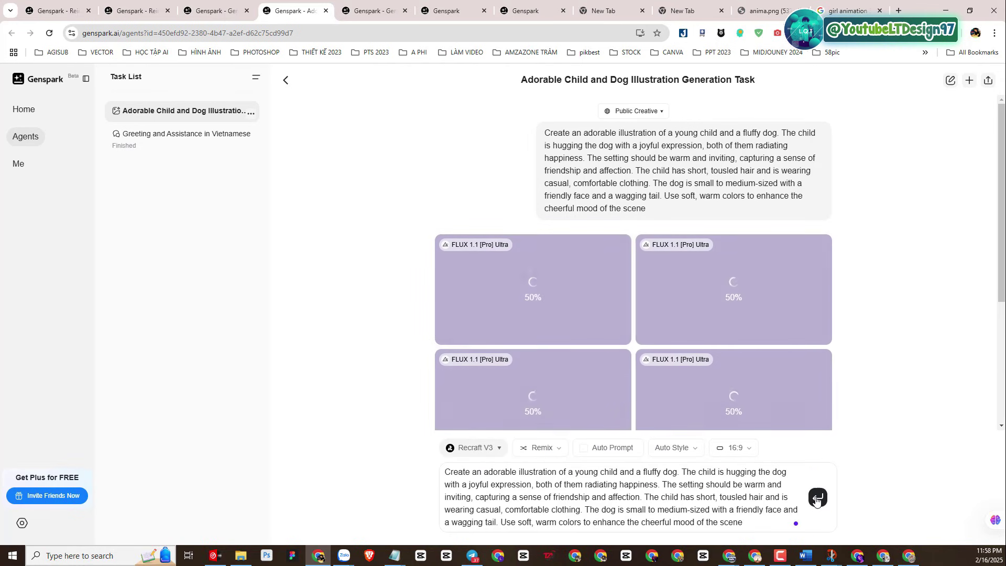
pyautogui.click(815, 499)
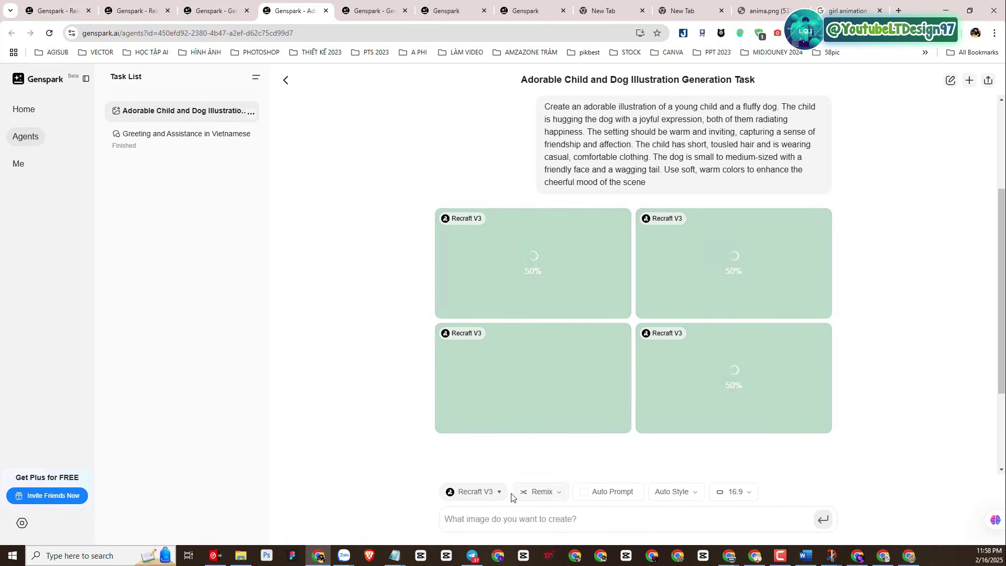
# Step: Resubmit the same prompt with DALL·E 3 as the image model
pyautogui.click(498, 491)
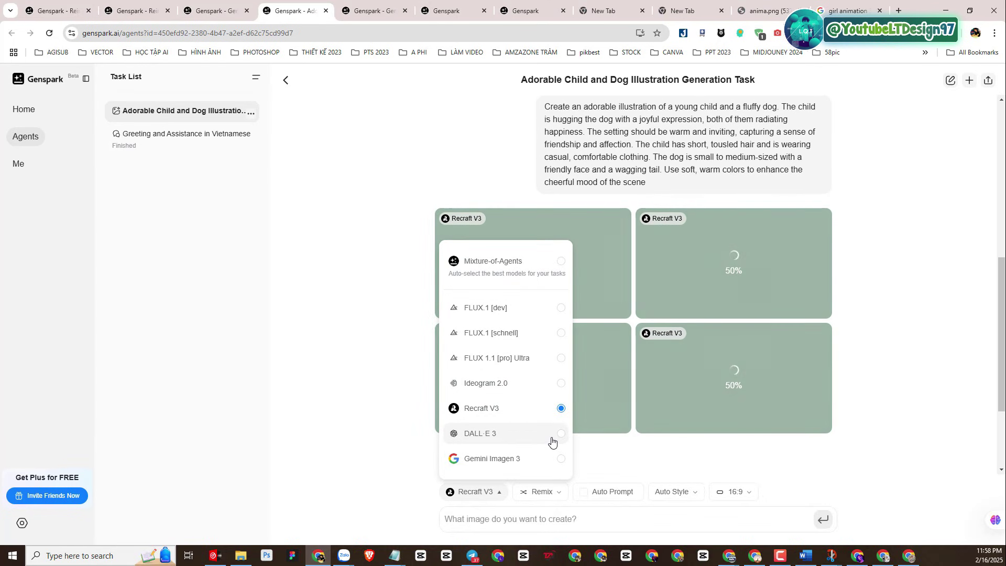
pyautogui.click(552, 442)
pyautogui.rightClick(504, 518)
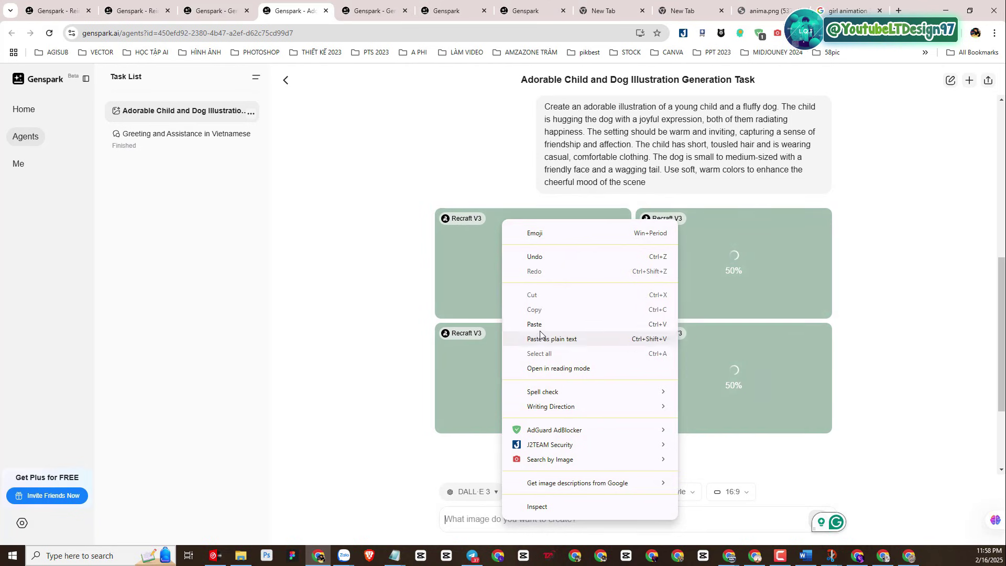
pyautogui.click(539, 337)
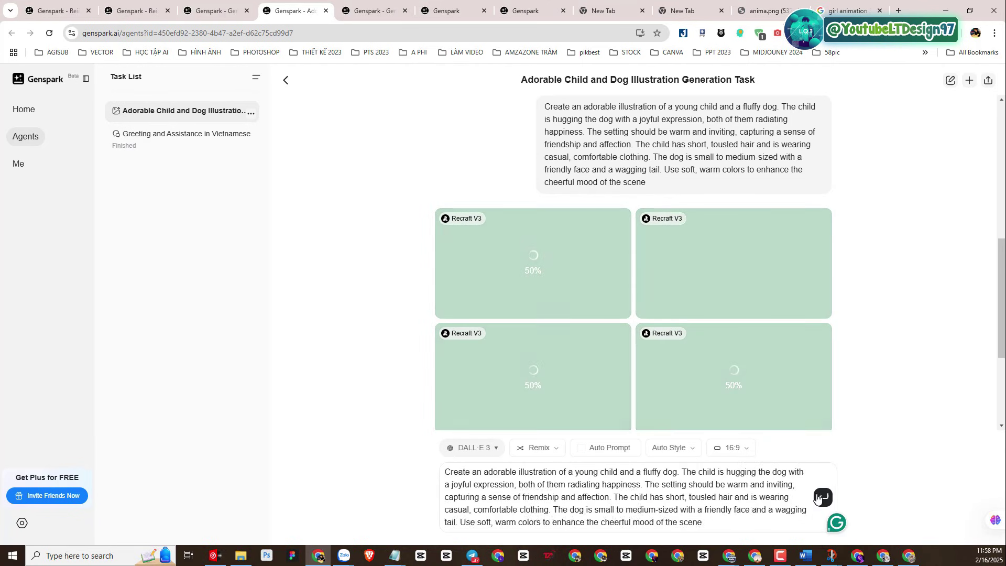
pyautogui.click(820, 496)
pyautogui.scroll(5, 825, 430)
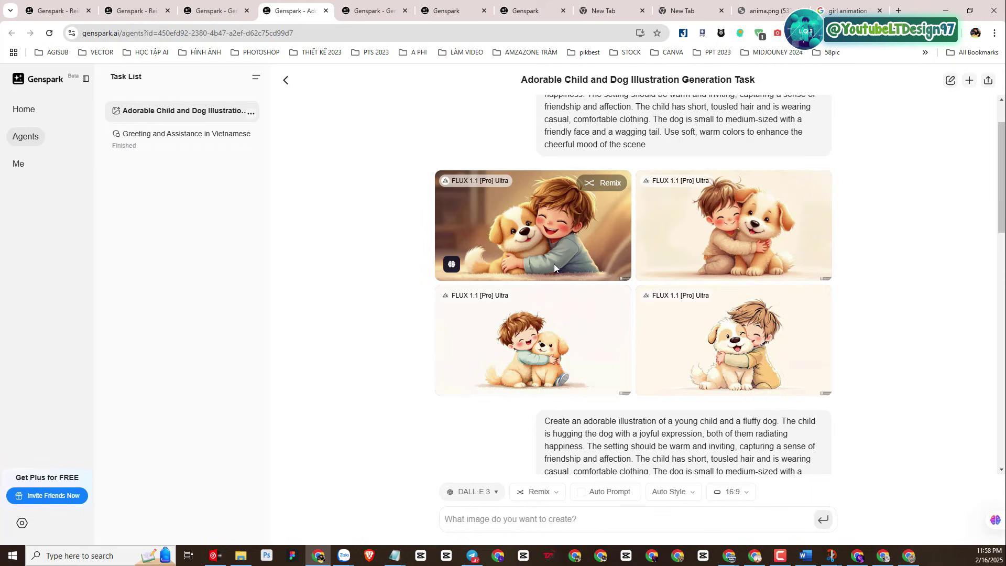
# Step: View the first FLUX image and the first Recraft V3 image full-size, closing each
pyautogui.click(551, 246)
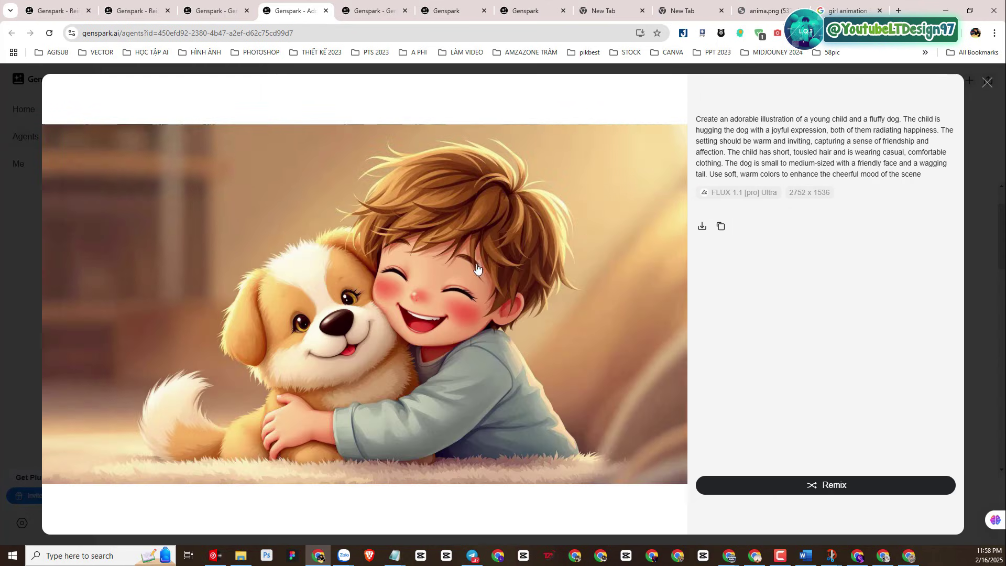
pyautogui.click(985, 86)
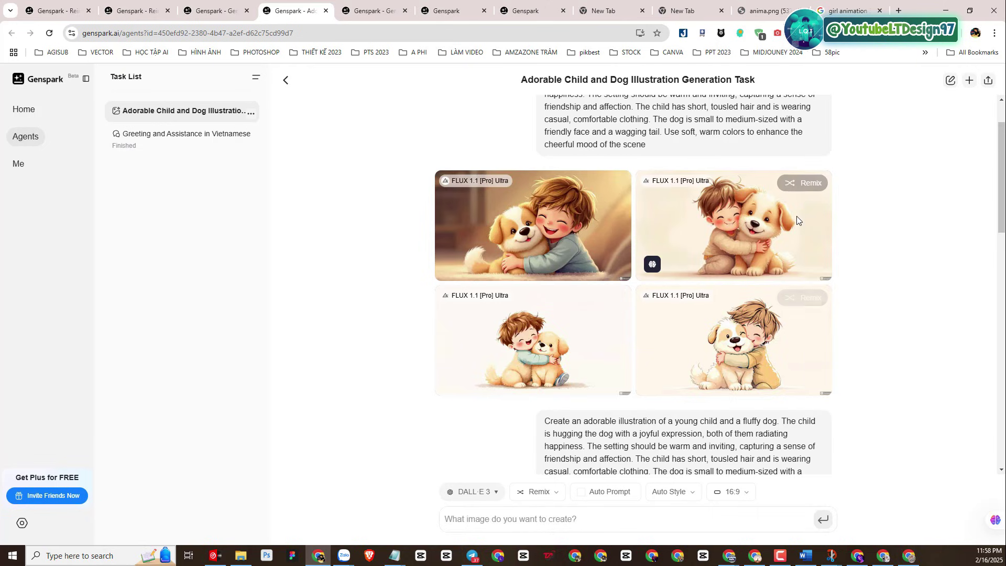
pyautogui.scroll(-4, 594, 341)
pyautogui.scroll(-2, 594, 341)
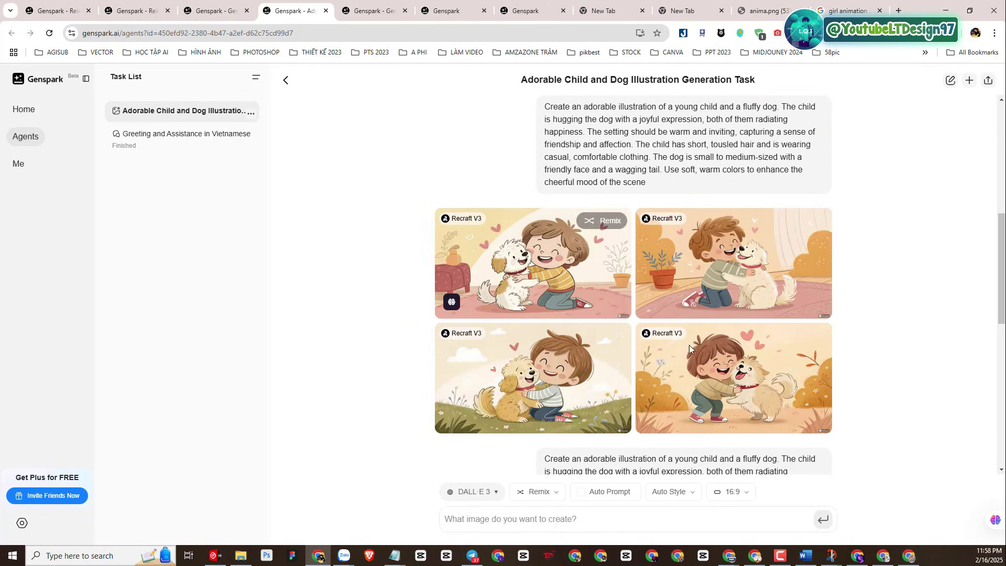
pyautogui.click(573, 292)
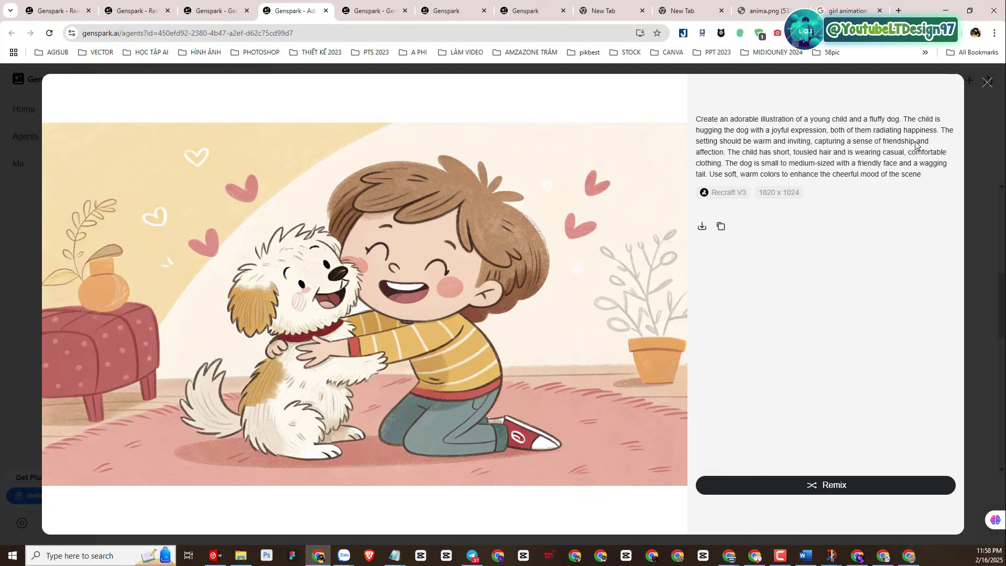
pyautogui.click(987, 82)
pyautogui.scroll(-2, 816, 287)
# Step: Paste the prompt, replace 'Create an adorable illustration of' with '3D Pixar Style,' and submit it
pyautogui.click(565, 471)
pyautogui.write('Create an adorable illustration of a young child and a fluffy dog. The child is hugging the dog with a joyful expression, both of them radiating happiness. The setting should be warm and inviting, capturing a sense of friendship and affection. The child has short, tousled hair and is wearing casual, comfortable clothing. The dog is small to medium-sized with a friendly face and a wagging tail. Use soft, warm colors to enhance the cheerful mood of the scene')
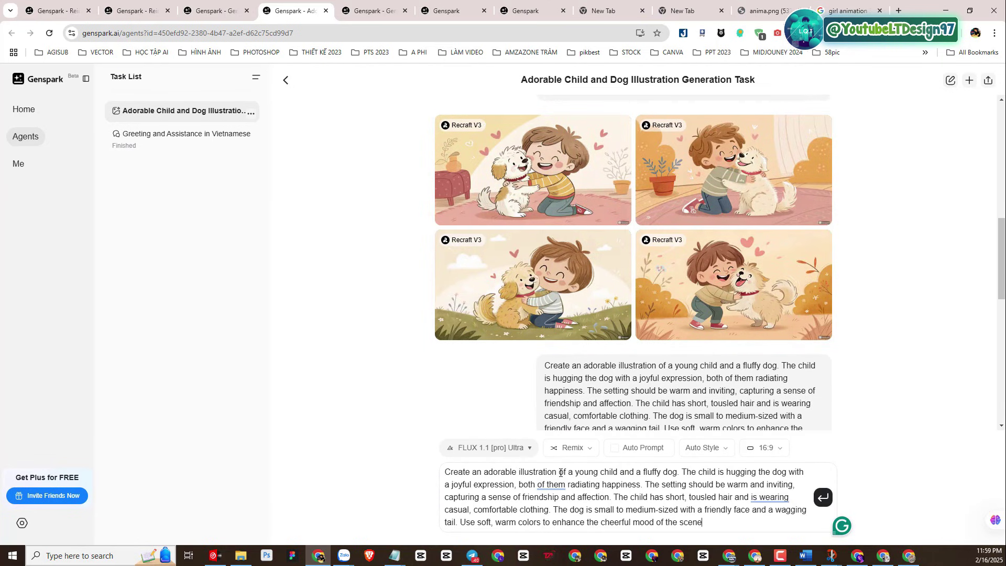
pyautogui.moveTo(565, 472); pyautogui.dragTo(445, 474)
pyautogui.press('BackSpace')
pyautogui.write('3D')
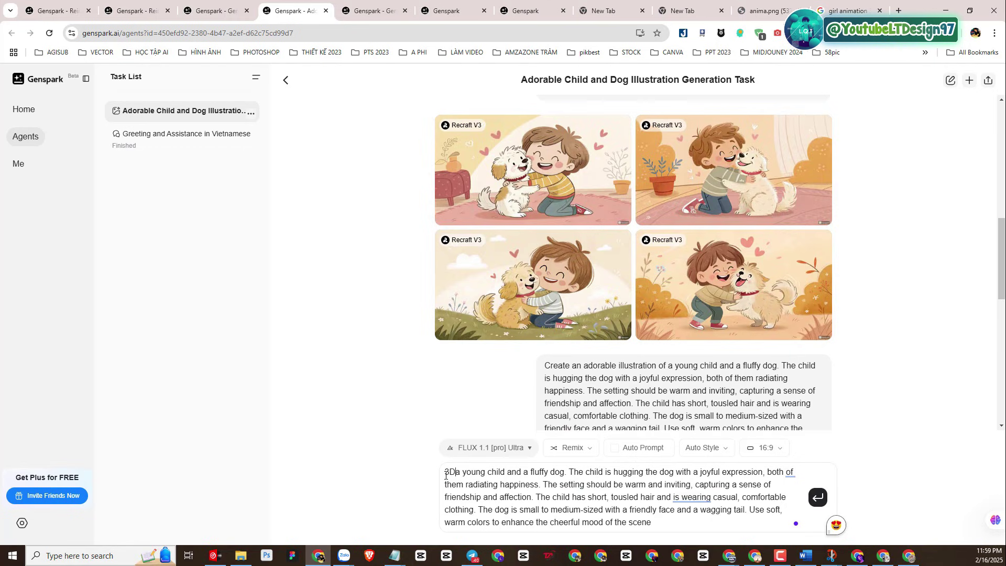
pyautogui.write(' pl')
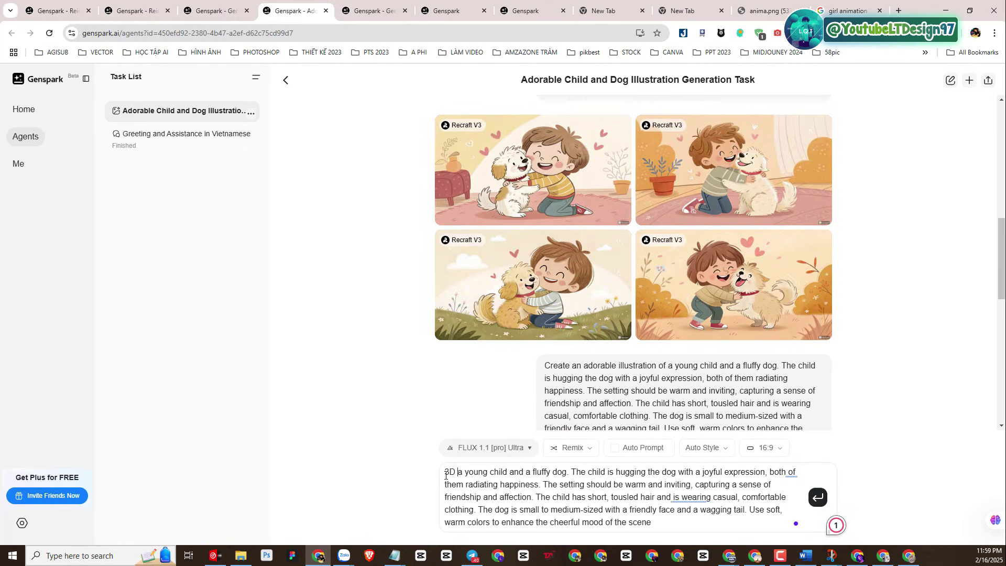
pyautogui.press('BackSpace')
pyautogui.press('BackSpace')
pyautogui.write('Pixar ')
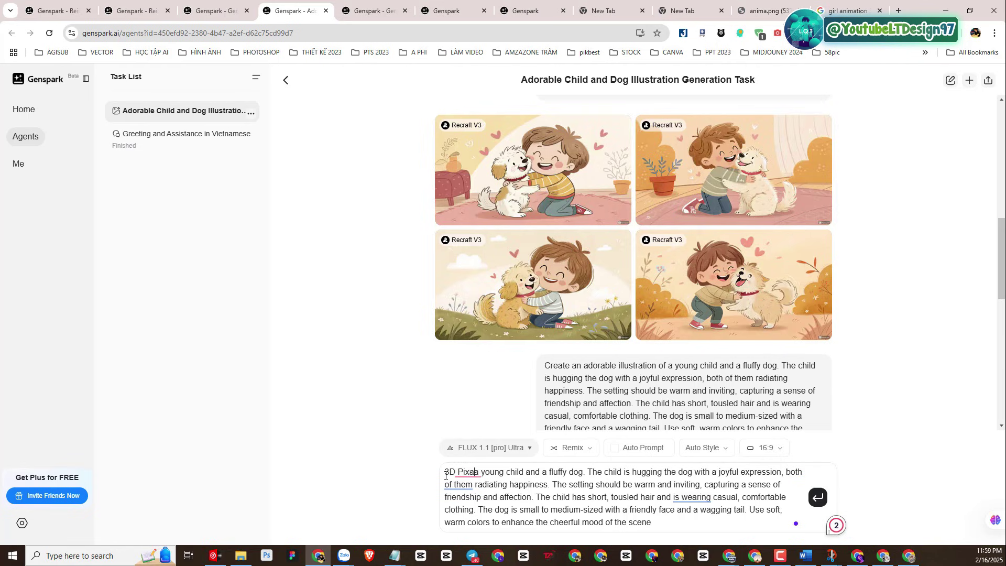
pyautogui.write('St')
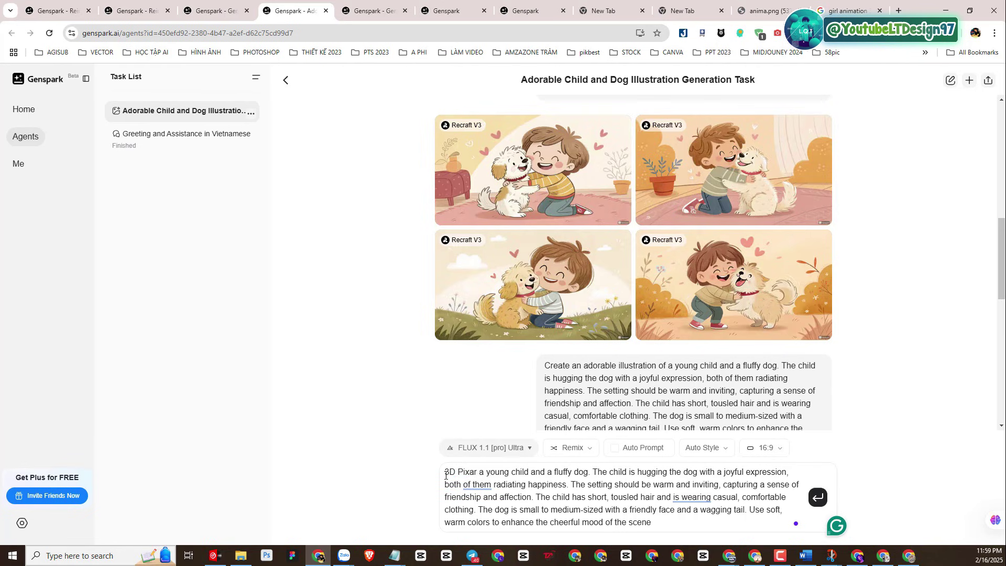
pyautogui.write('yle')
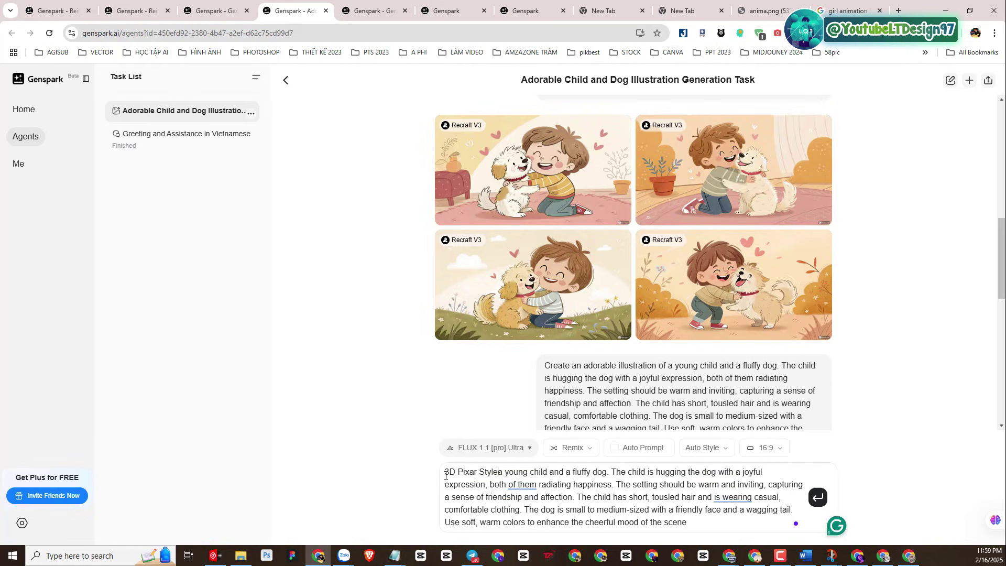
pyautogui.write(',')
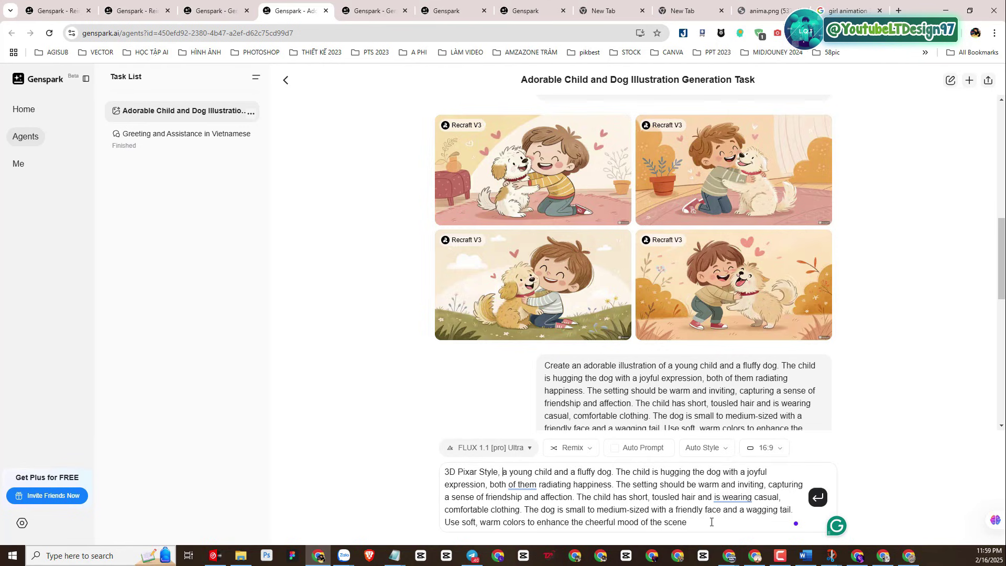
pyautogui.press('Return')
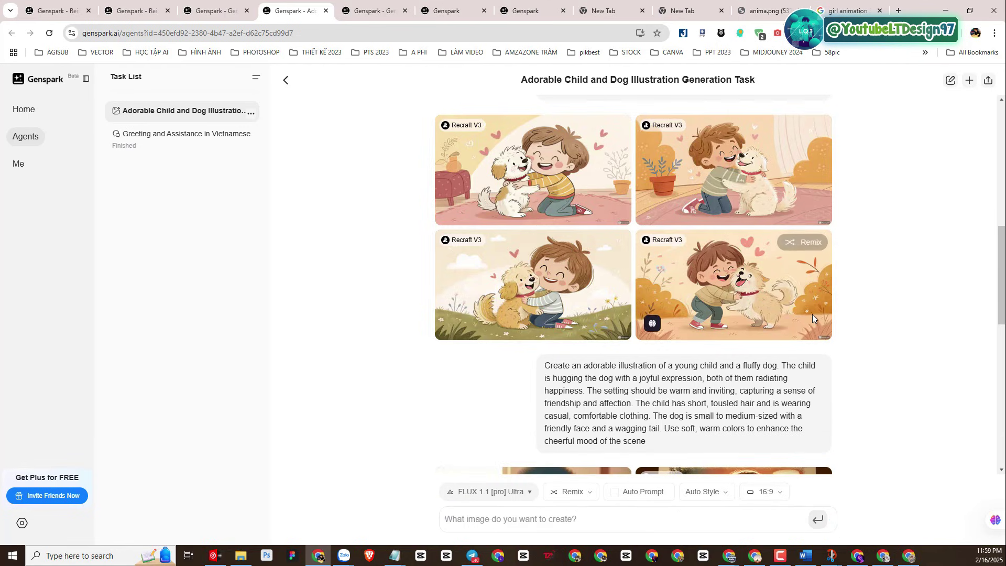
# Step: View the top-left, bottom-right and bottom-left 3D Pixar FLUX images full-size
pyautogui.scroll(2, 813, 318)
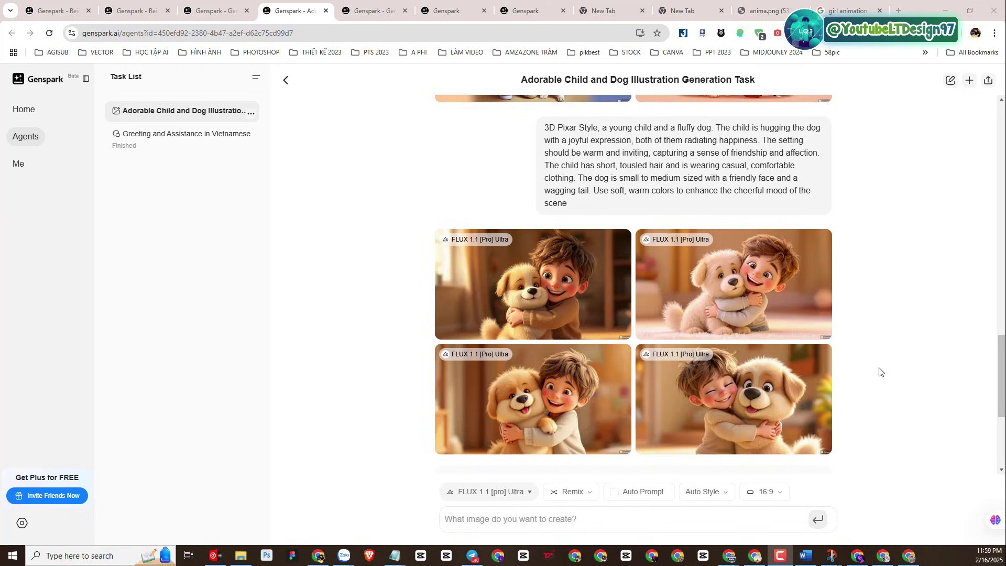
pyautogui.click(587, 307)
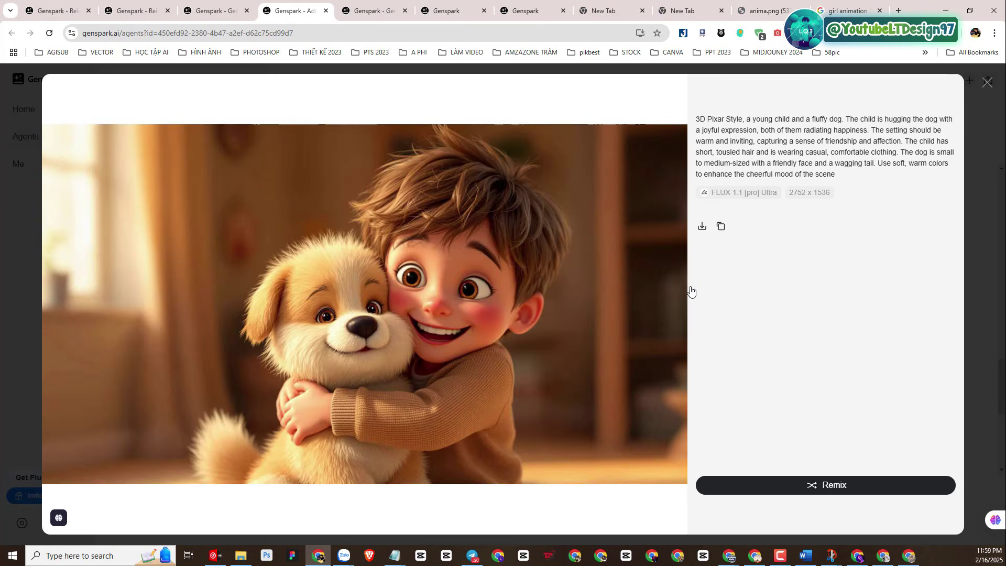
pyautogui.click(980, 99)
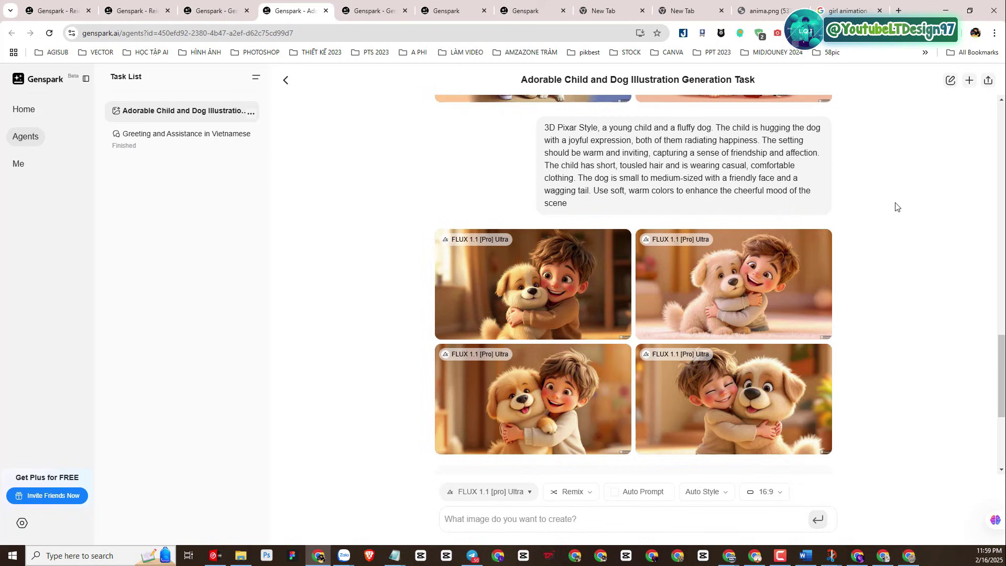
pyautogui.click(709, 402)
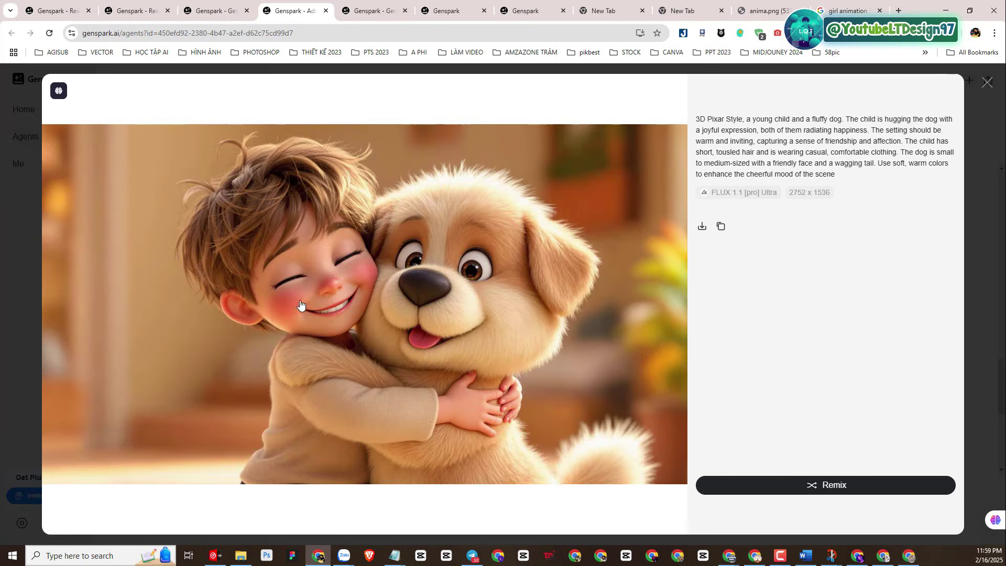
pyautogui.click(971, 84)
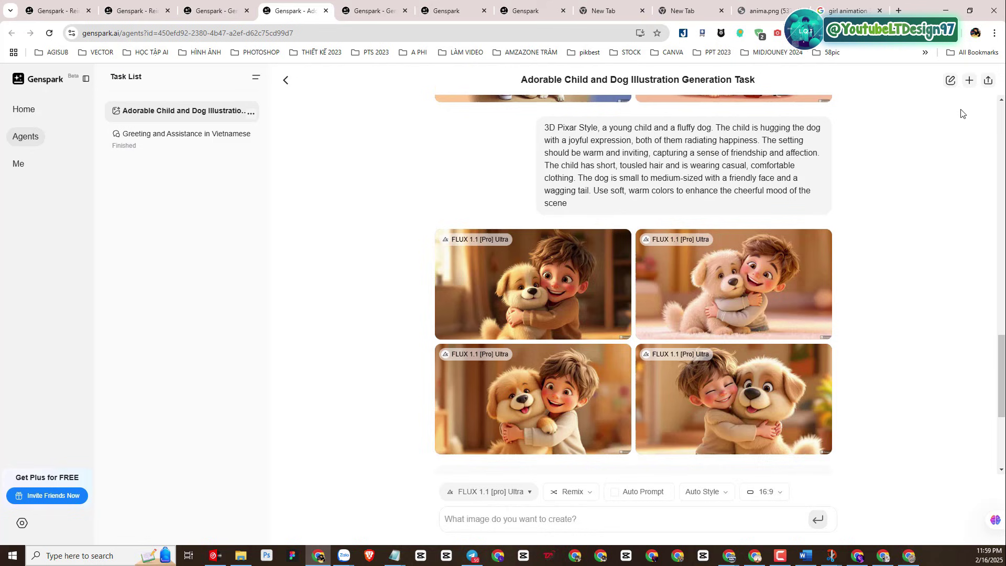
pyautogui.click(565, 409)
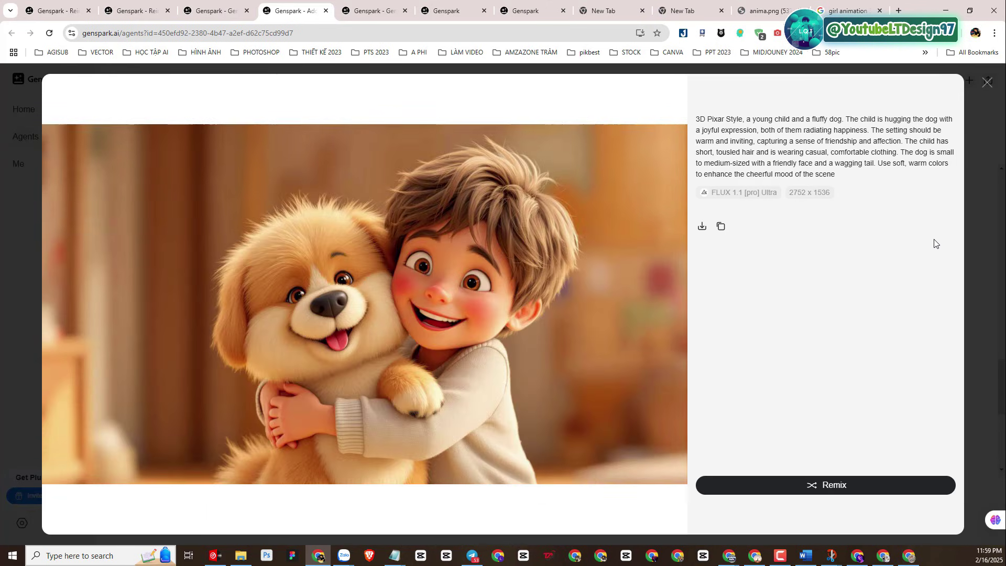
pyautogui.click(987, 82)
pyautogui.scroll(-3, 768, 351)
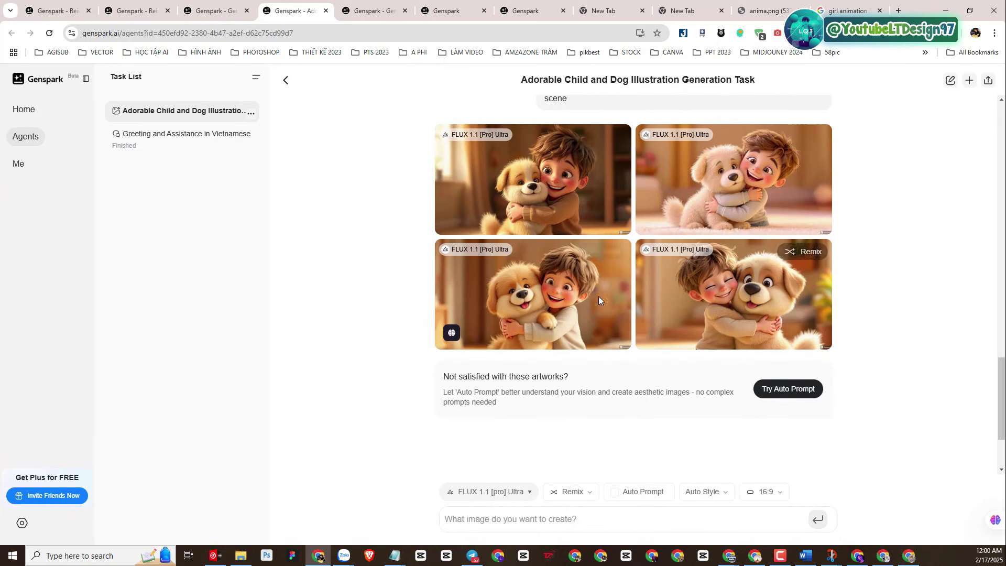
pyautogui.scroll(-1, 349, 356)
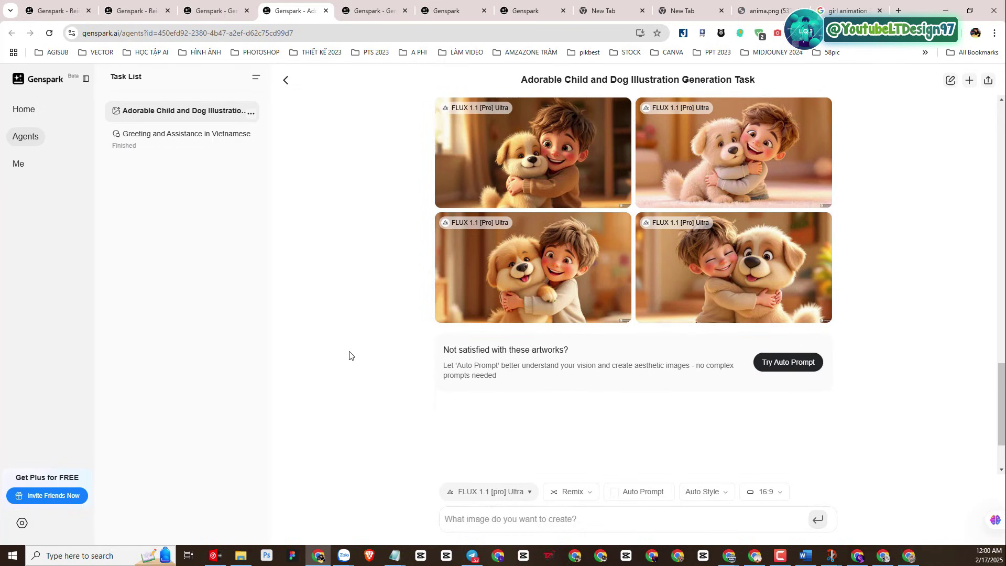
# Step: Take a region screenshot of the elf image in the anima.png tab
pyautogui.click(767, 11)
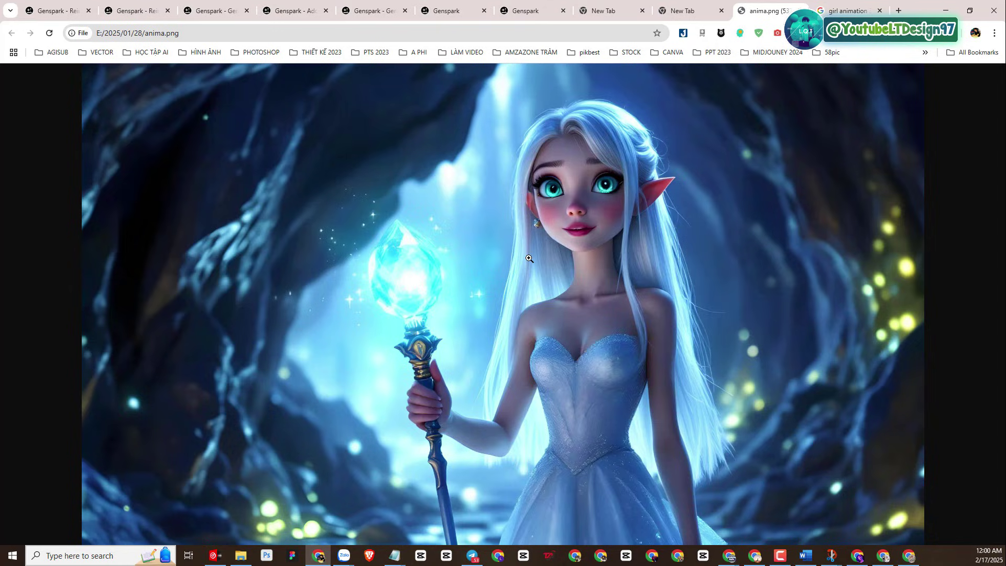
pyautogui.press('super+shift+s')
pyautogui.moveTo(82, 65); pyautogui.dragTo(923, 542)
# Step: Send the elf screenshot with 'Create prompts generate image 3D Pixar animation for this image'
pyautogui.click(207, 4)
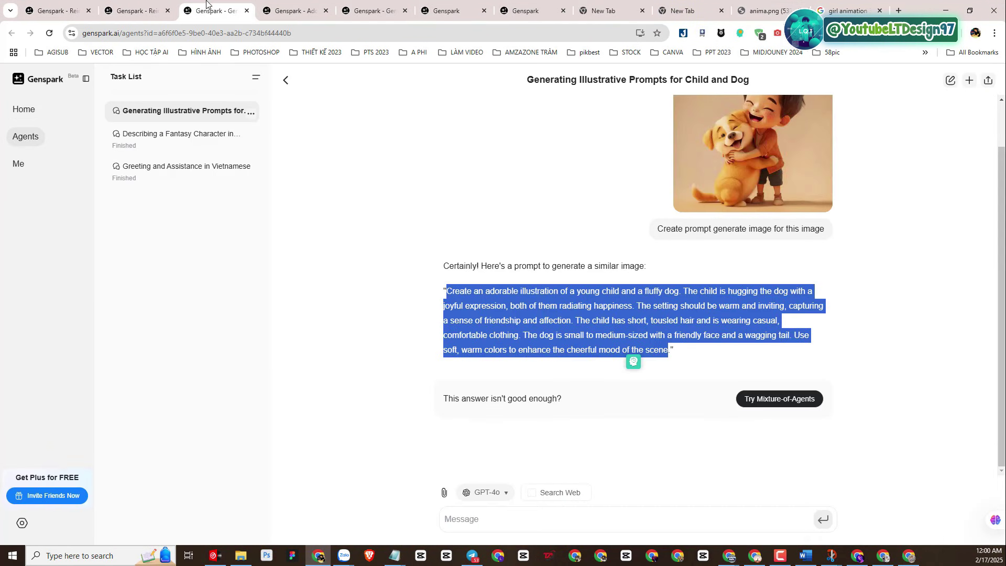
pyautogui.click(546, 522)
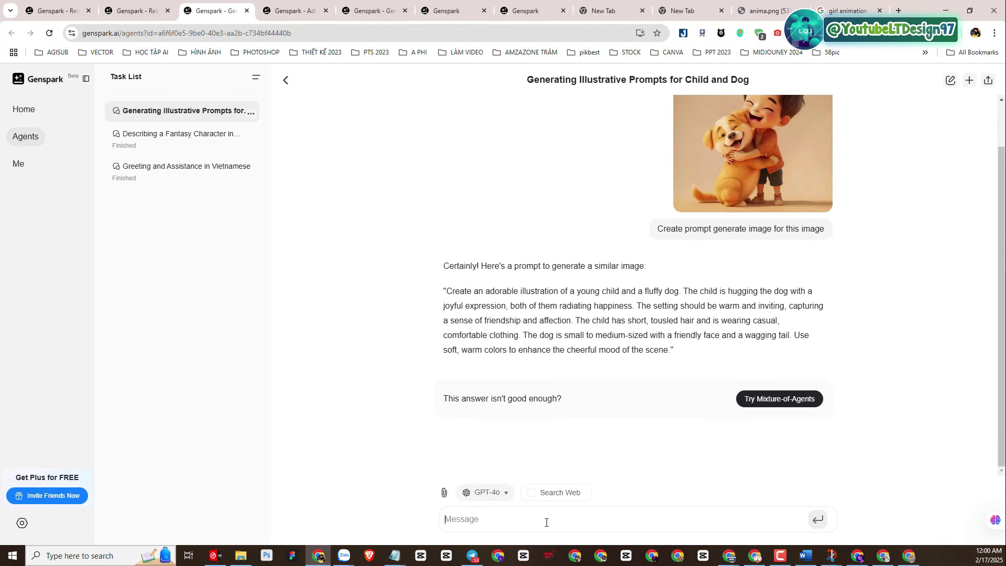
pyautogui.hotkey('ctrl', 'v')
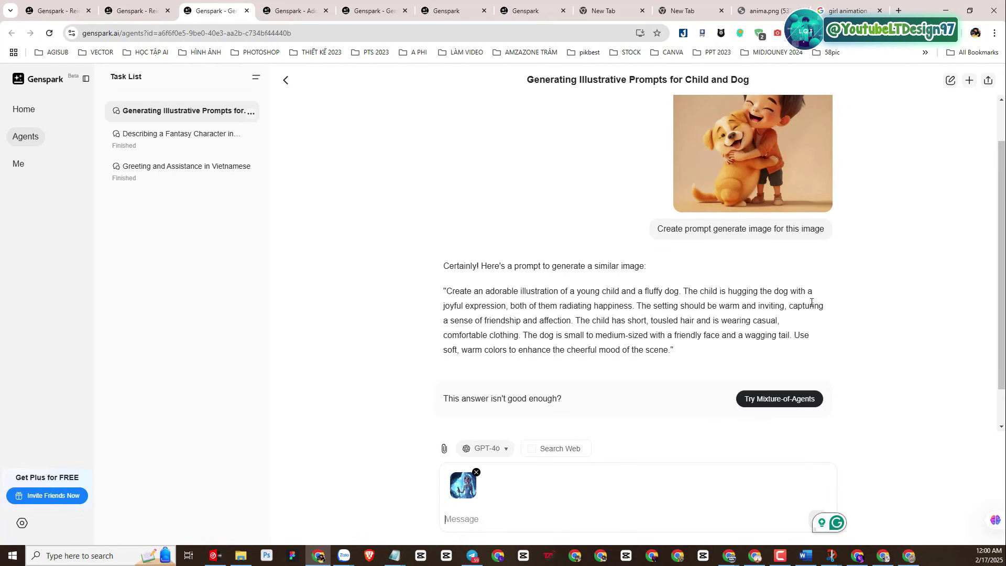
pyautogui.moveTo(659, 230); pyautogui.dragTo(837, 225)
pyautogui.hotkey('ctrl', 'c')
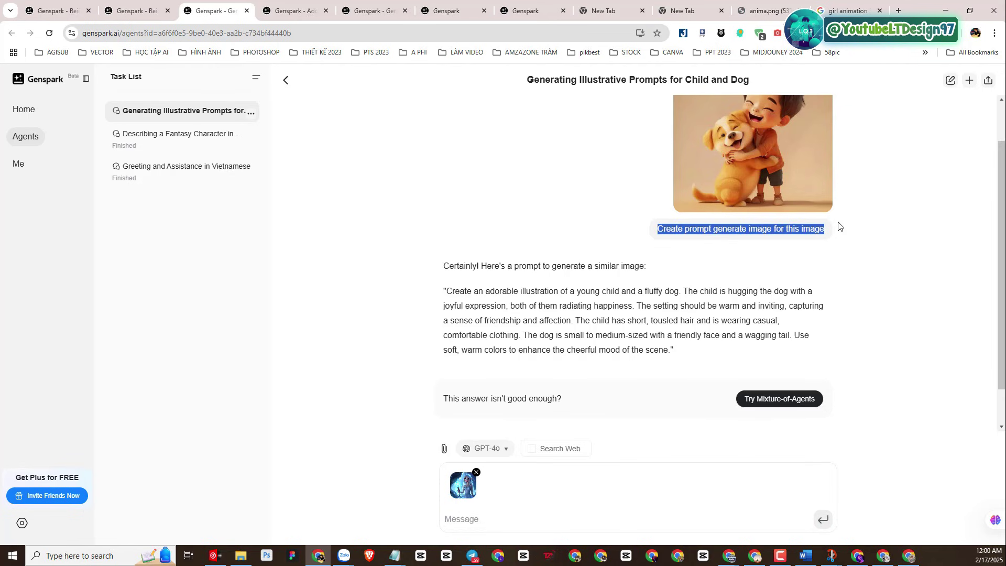
pyautogui.click(524, 521)
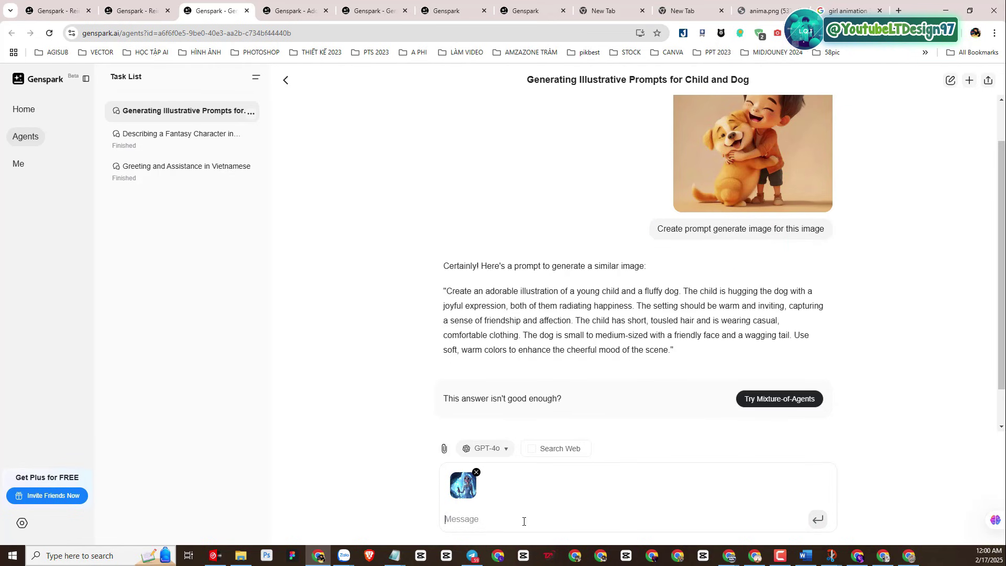
pyautogui.hotkey('ctrl', 'v')
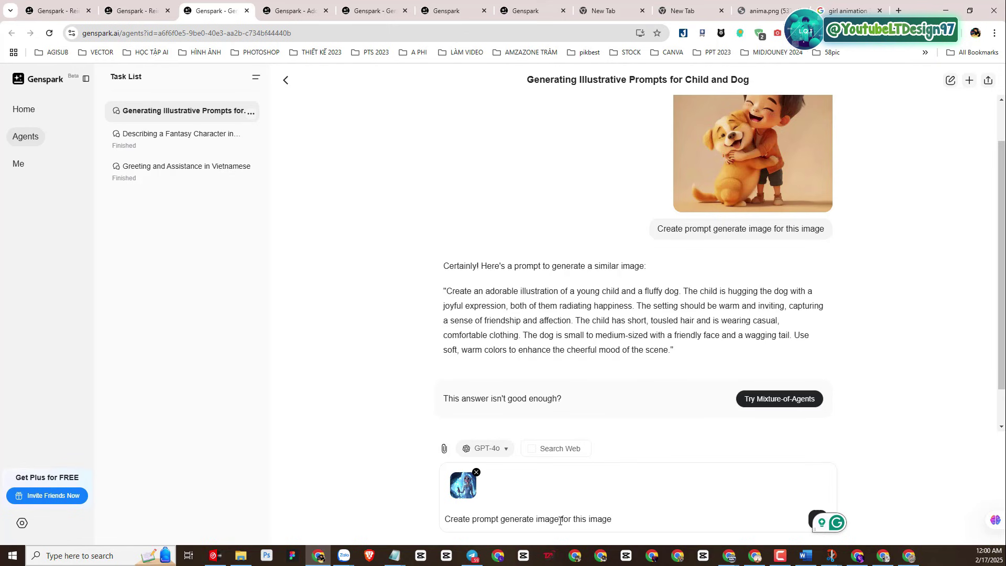
pyautogui.click(560, 520)
pyautogui.write('s')
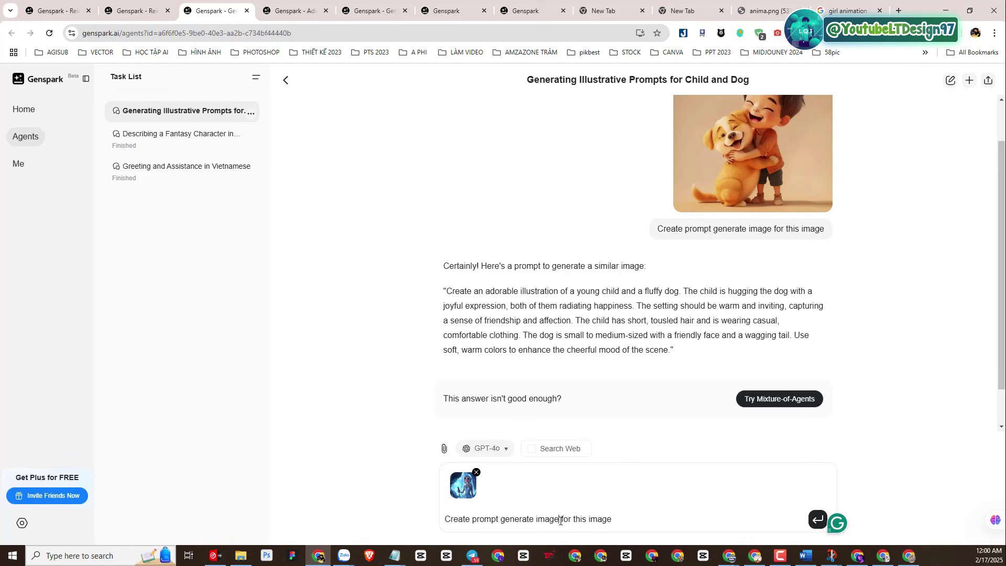
pyautogui.write('3D Pixar animation')
pyautogui.press('Return')
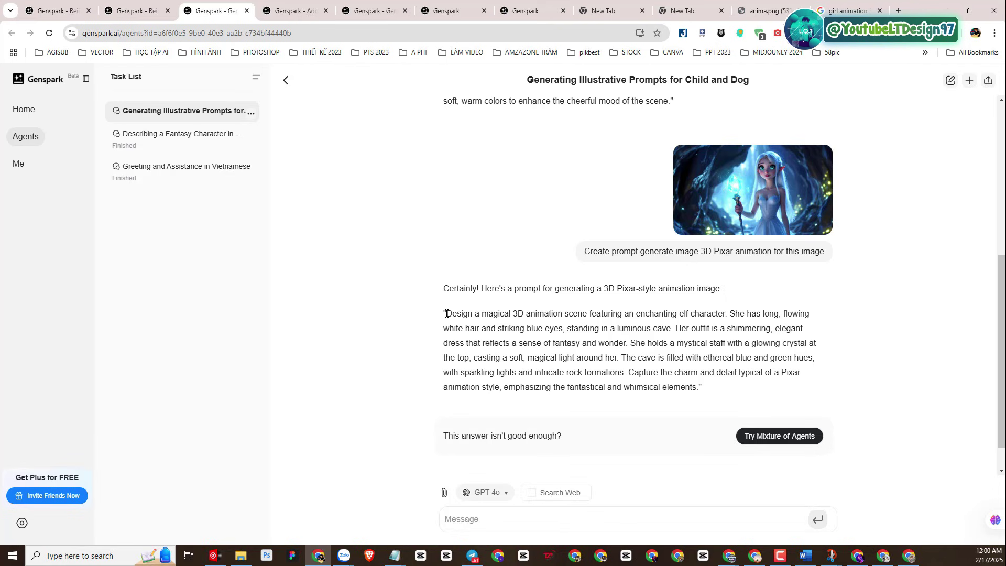
# Step: Copy the elf-in-cave prompt from the prompt-writing chat
pyautogui.moveTo(446, 314); pyautogui.dragTo(695, 395)
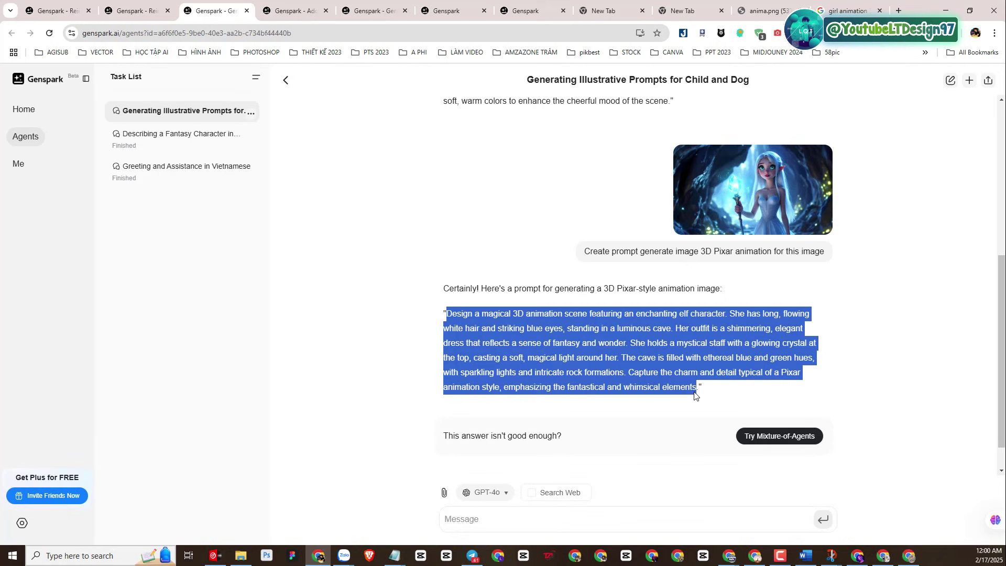
pyautogui.rightClick(630, 397)
pyautogui.click(681, 127)
pyautogui.click(457, 325)
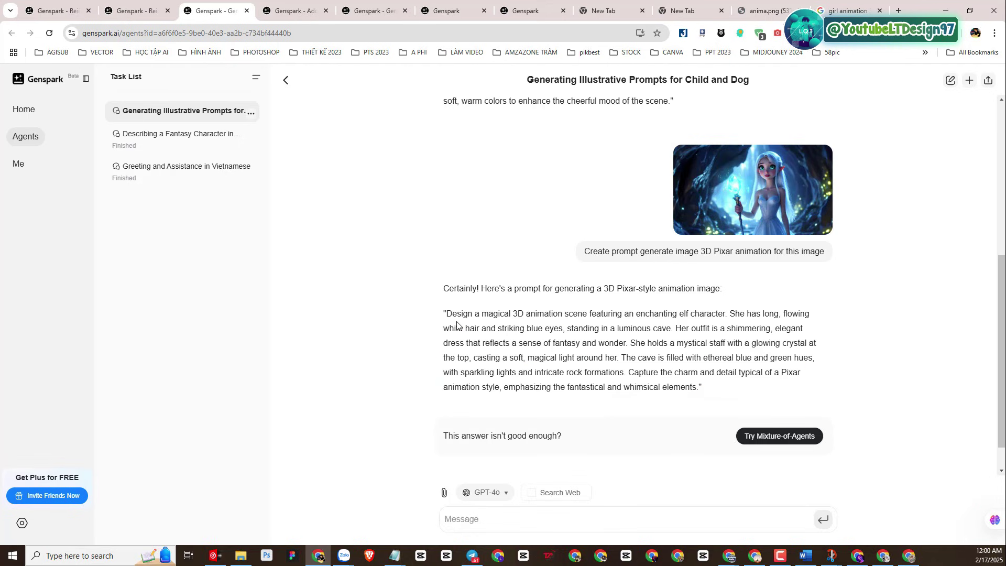
pyautogui.moveTo(447, 313); pyautogui.dragTo(693, 396)
pyautogui.hotkey('ctrl', 'c')
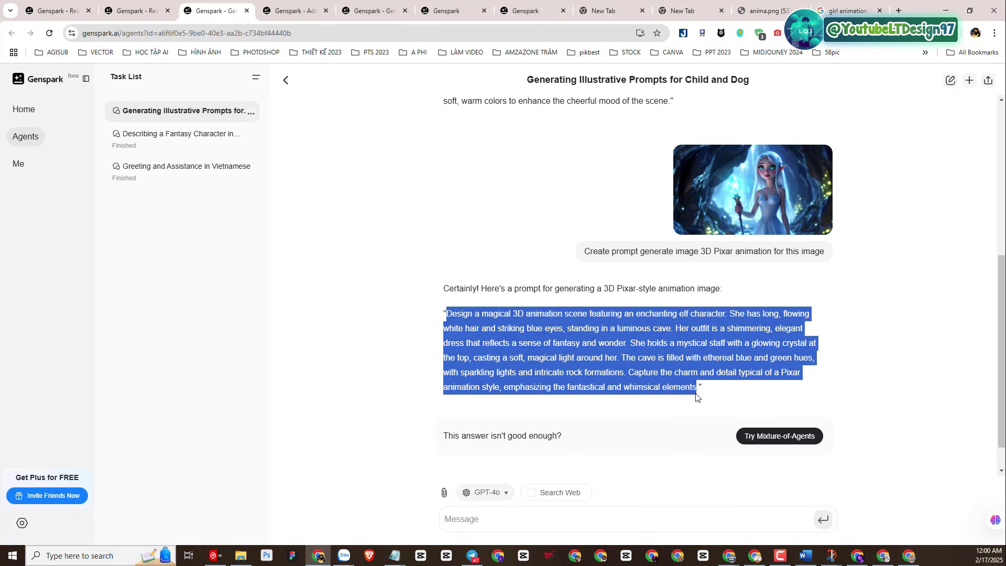
pyautogui.rightClick(694, 340)
pyautogui.click(752, 117)
# Step: Paste the elf prompt into the image chat, replace '3D animation' with '3D Pixar Style', and submit
pyautogui.click(282, 10)
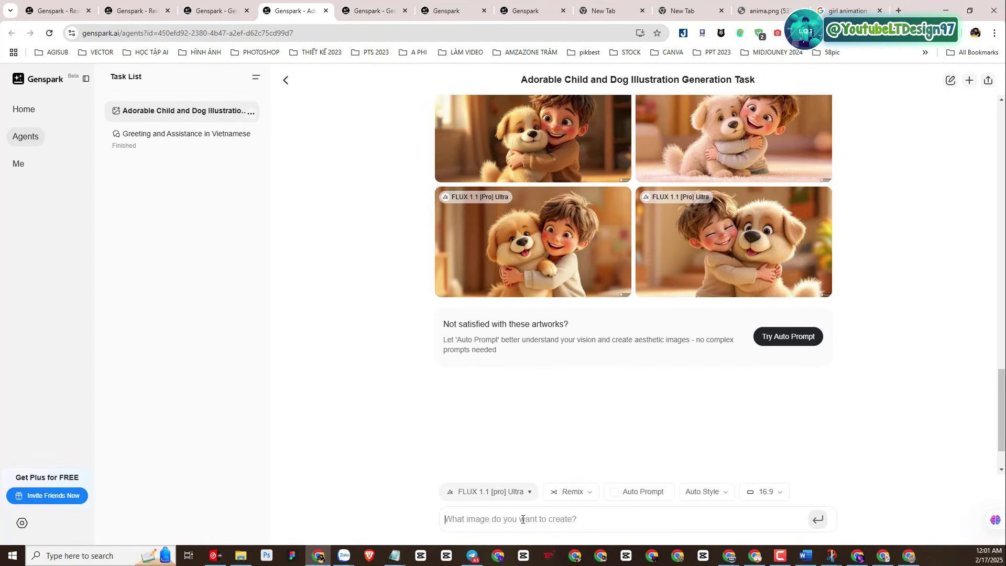
pyautogui.hotkey('ctrl', 'v')
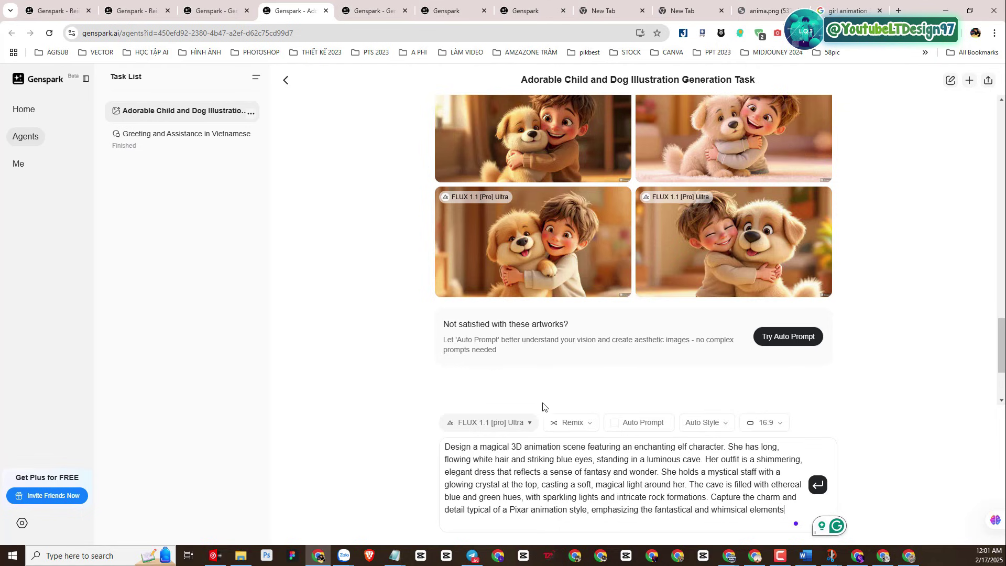
pyautogui.scroll(3, 545, 296)
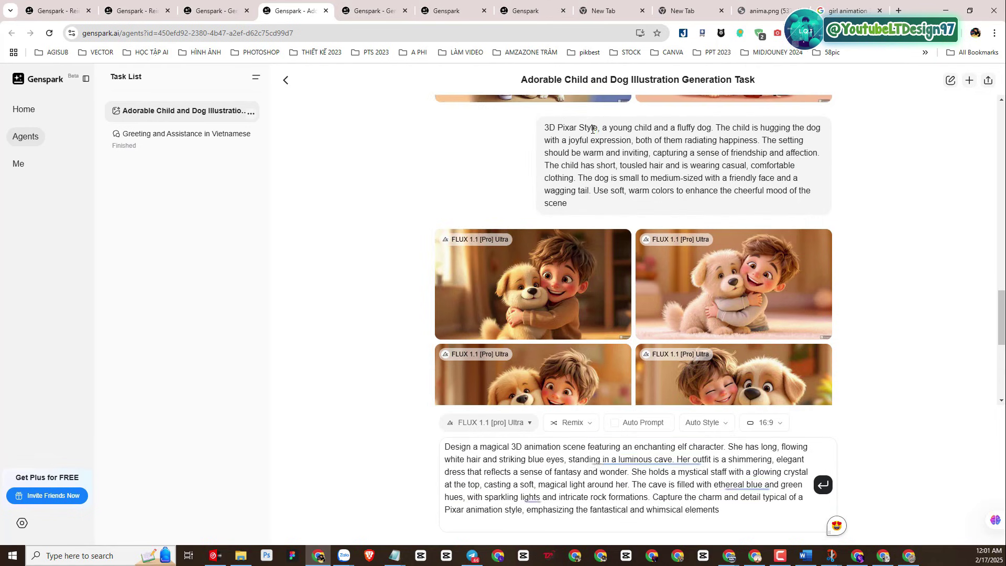
pyautogui.moveTo(593, 129); pyautogui.dragTo(545, 128)
pyautogui.rightClick(546, 134)
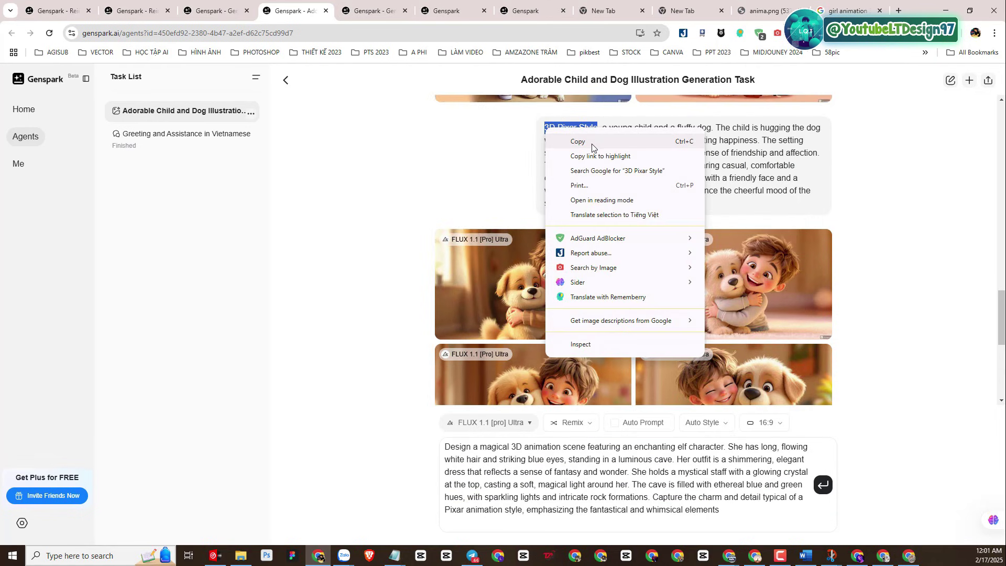
pyautogui.click(592, 143)
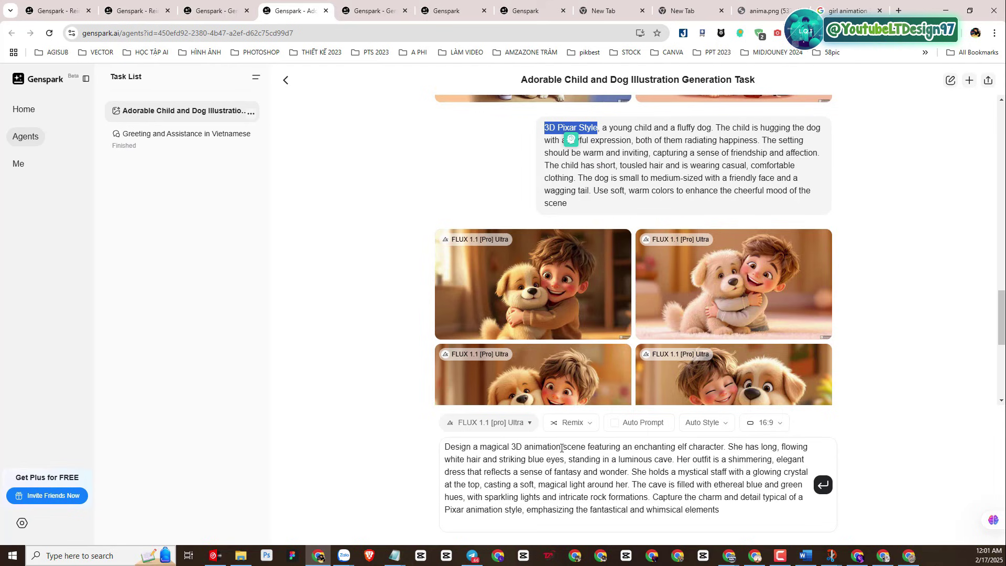
pyautogui.moveTo(561, 448); pyautogui.dragTo(517, 448)
pyautogui.hotkey('ctrl', 'v')
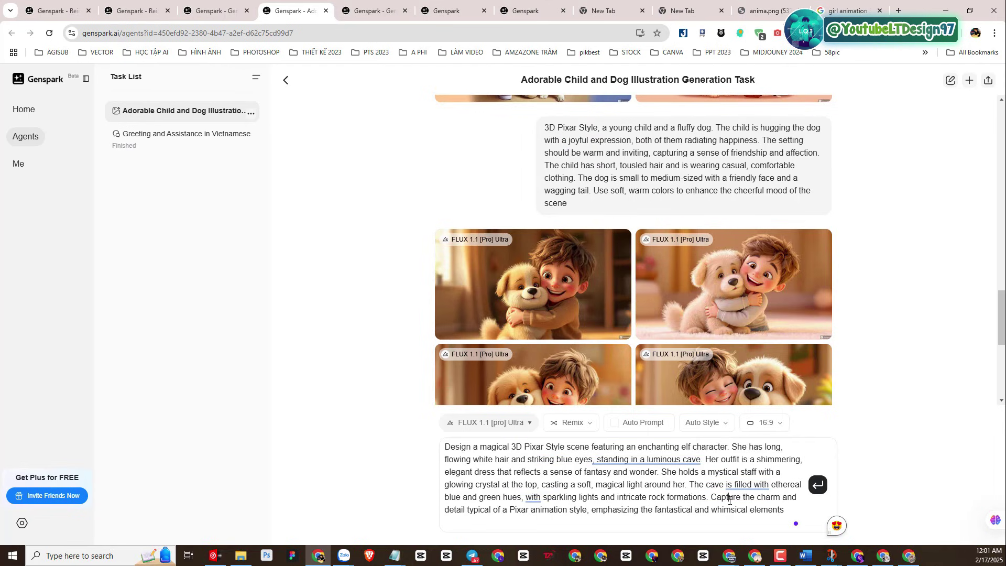
pyautogui.press('Return')
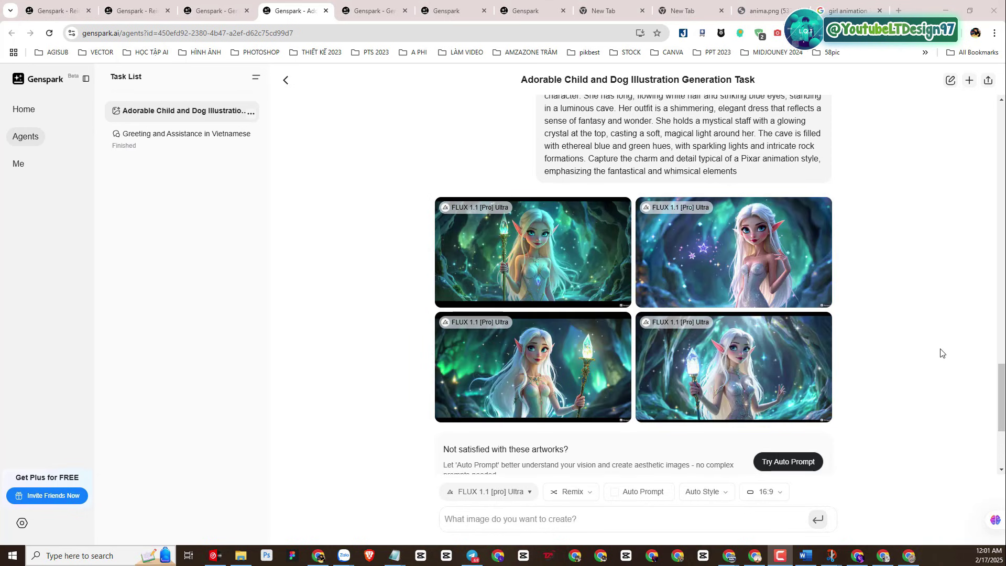
pyautogui.click(562, 264)
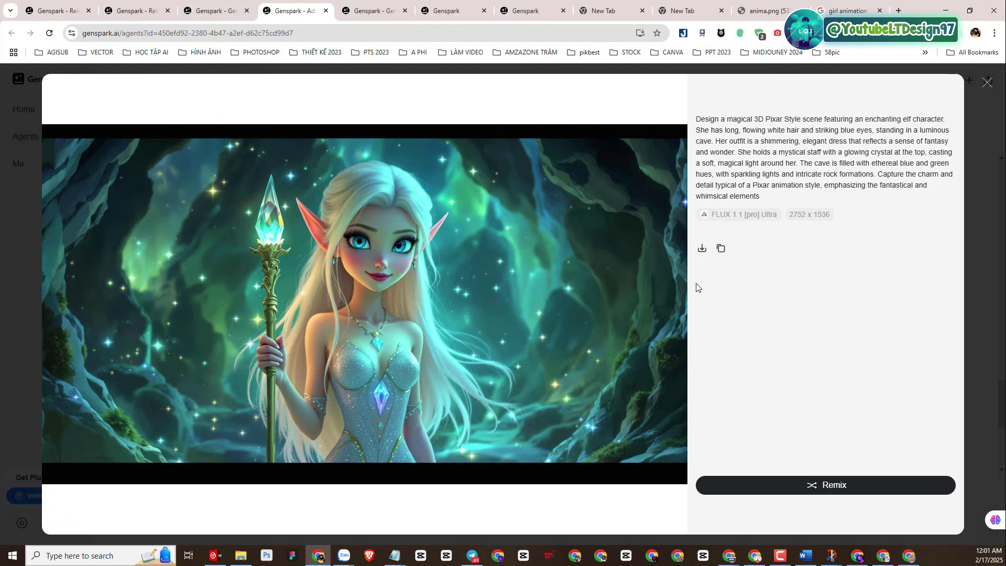
pyautogui.click(988, 99)
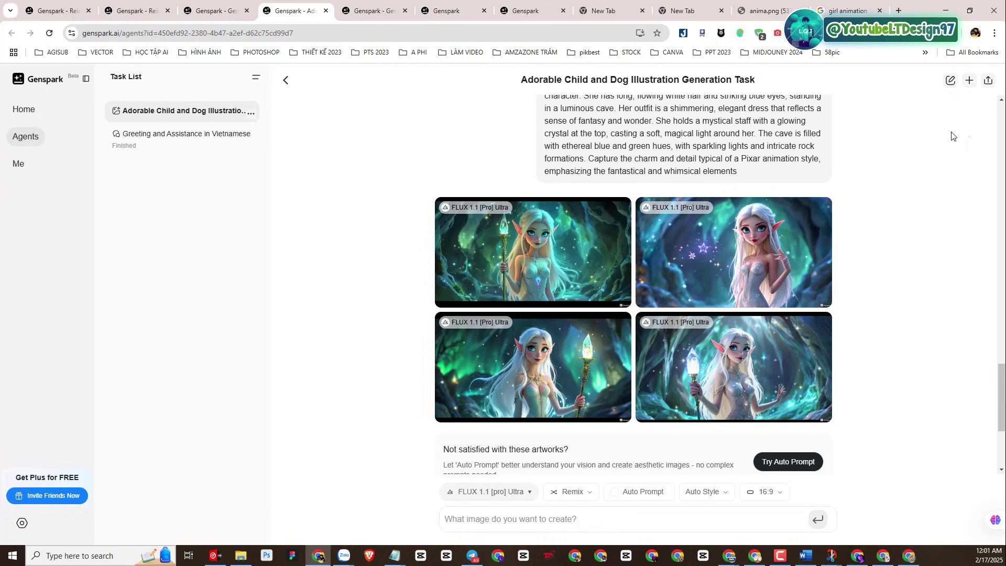
pyautogui.click(768, 263)
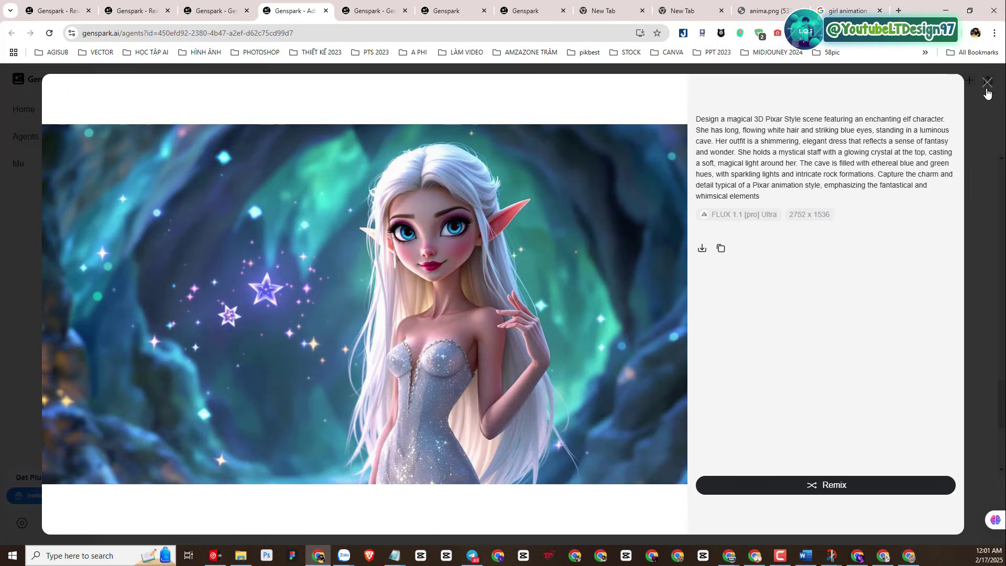
pyautogui.click(987, 83)
pyautogui.click(588, 346)
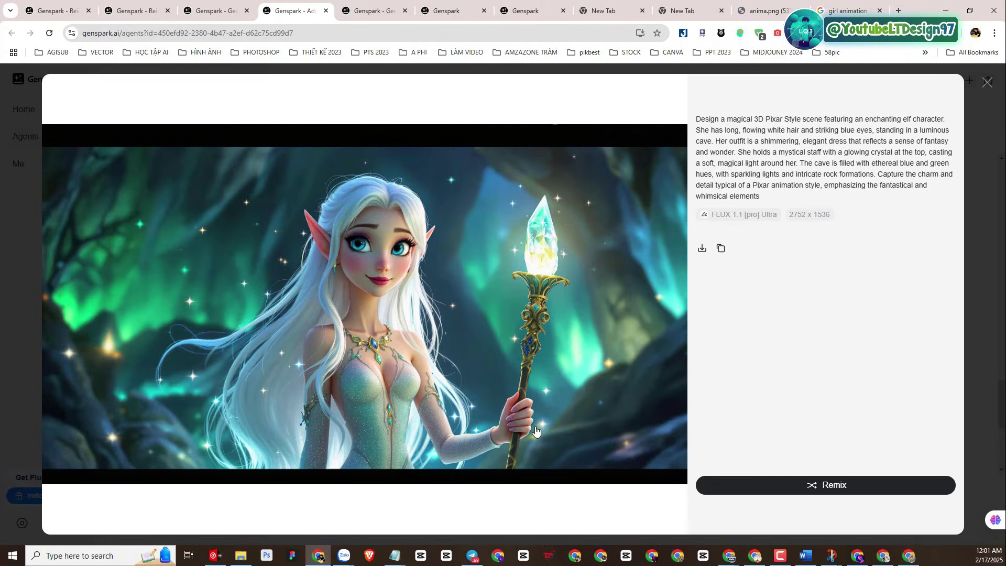
pyautogui.click(987, 82)
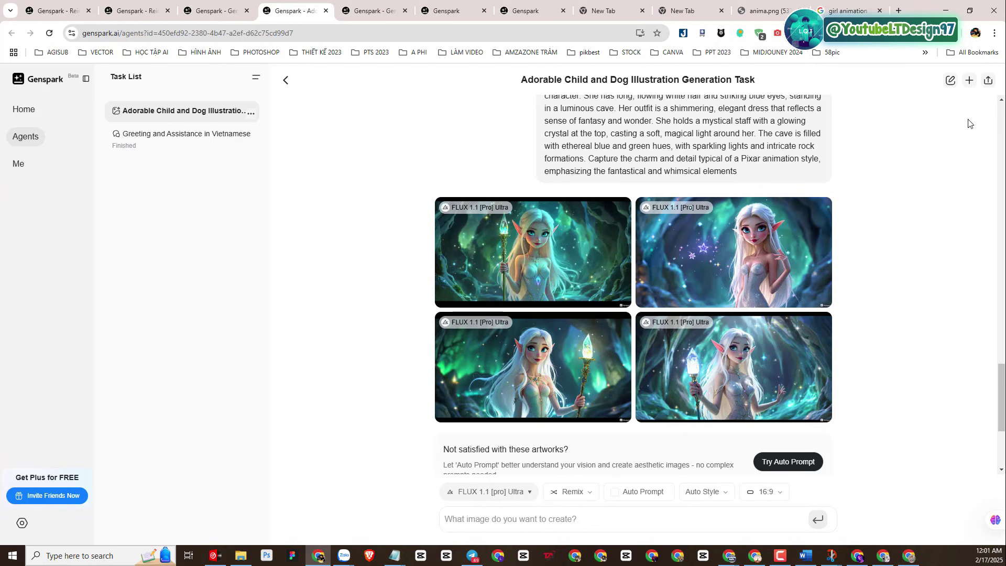
pyautogui.click(768, 368)
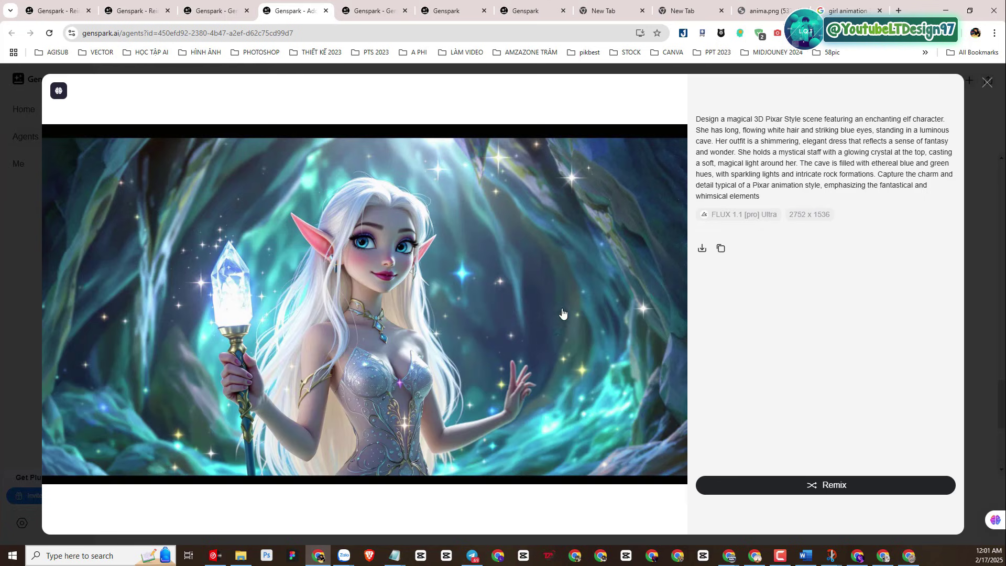
pyautogui.click(982, 93)
pyautogui.scroll(-2, 739, 393)
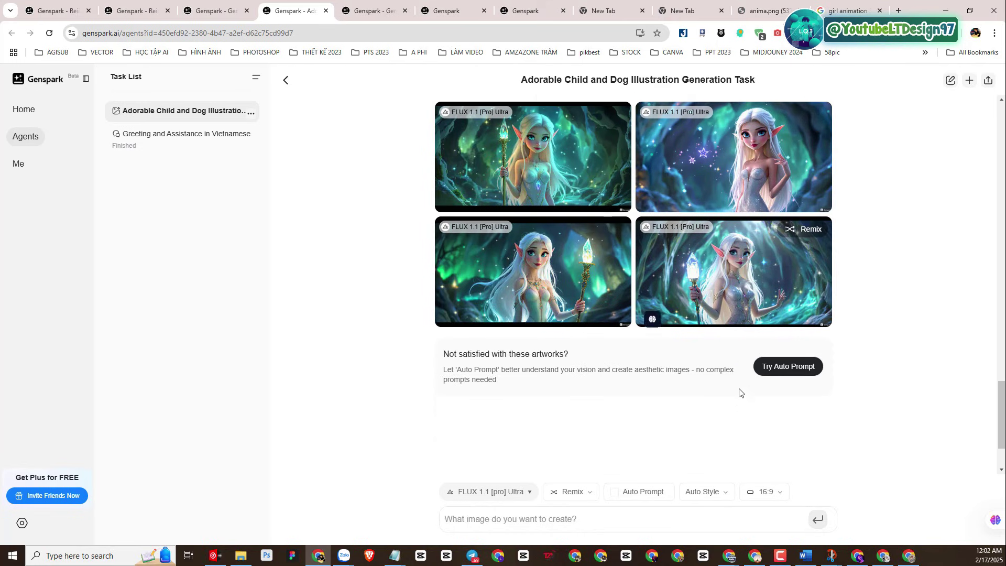
pyautogui.scroll(2, 709, 411)
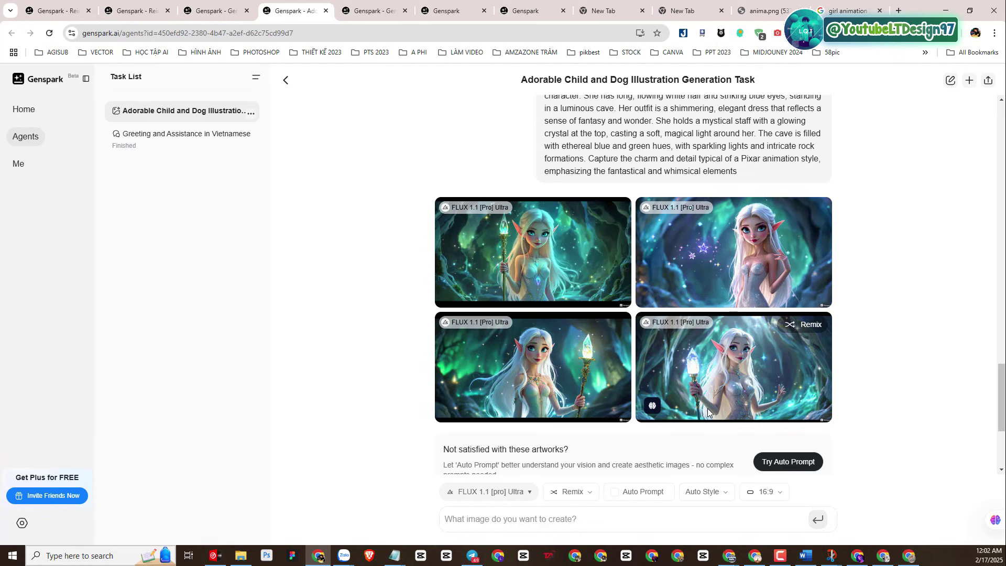
pyautogui.scroll(-2, 708, 412)
pyautogui.scroll(-1, 708, 413)
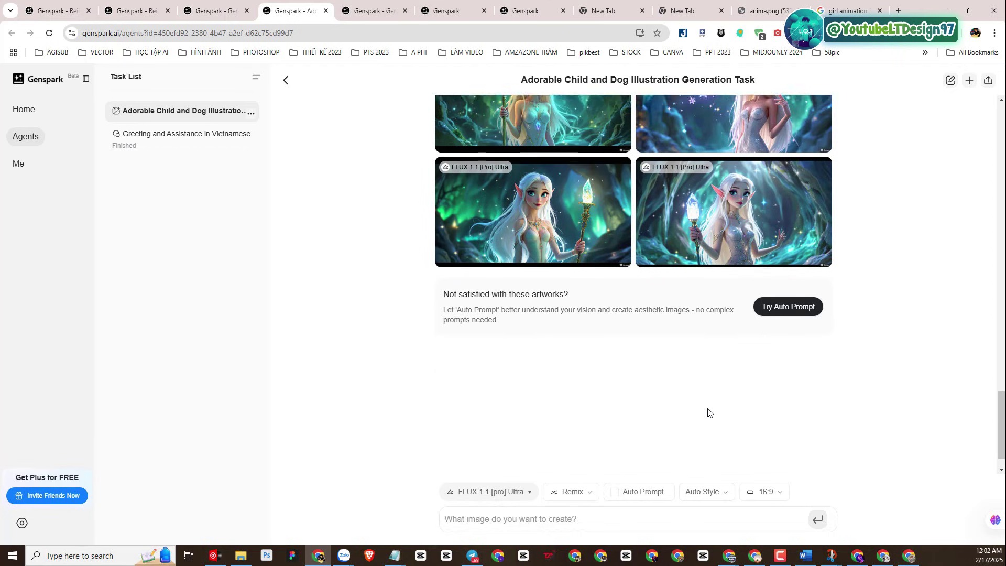
pyautogui.scroll(1, 708, 412)
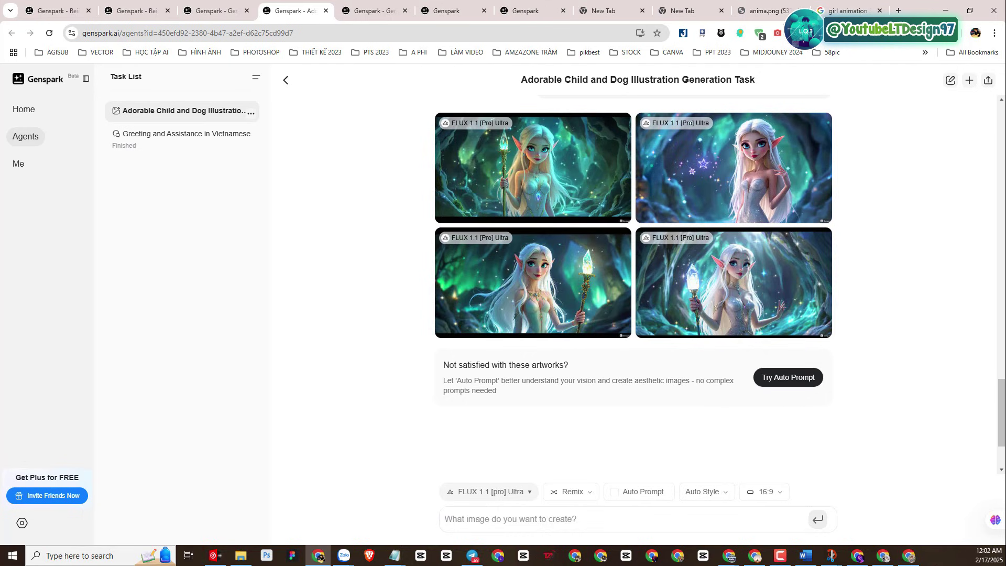
pyautogui.scroll(3, 585, 204)
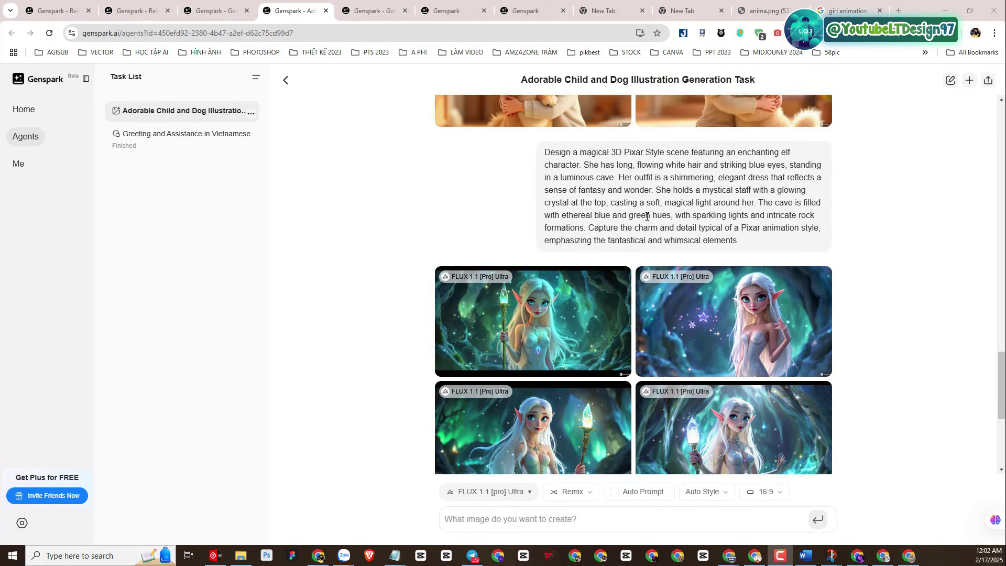
pyautogui.scroll(-4, 556, 170)
pyautogui.scroll(5, 549, 216)
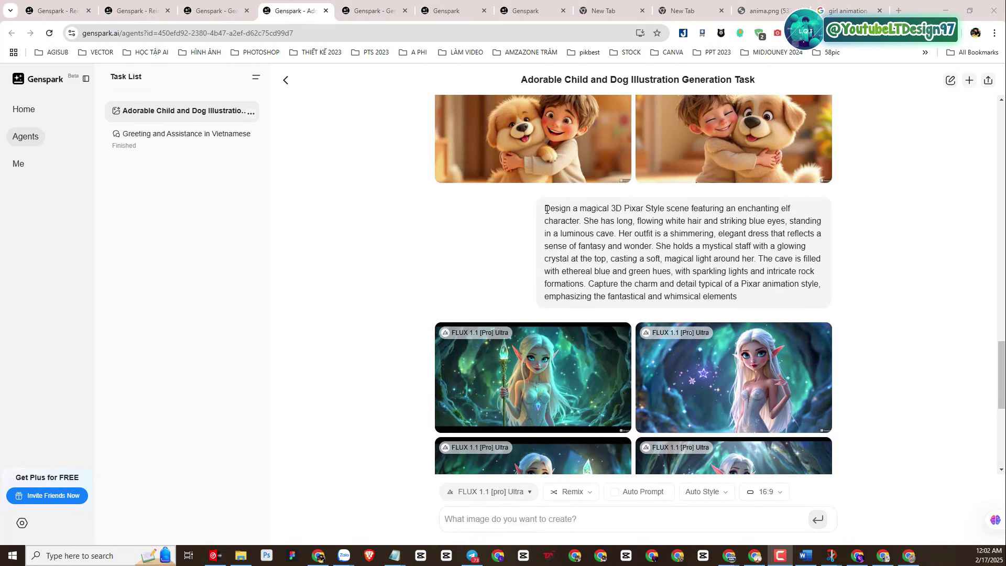
# Step: Copy the elf prompt and send it again for image generation
pyautogui.moveTo(546, 210); pyautogui.dragTo(751, 299)
pyautogui.hotkey('ctrl', 'c')
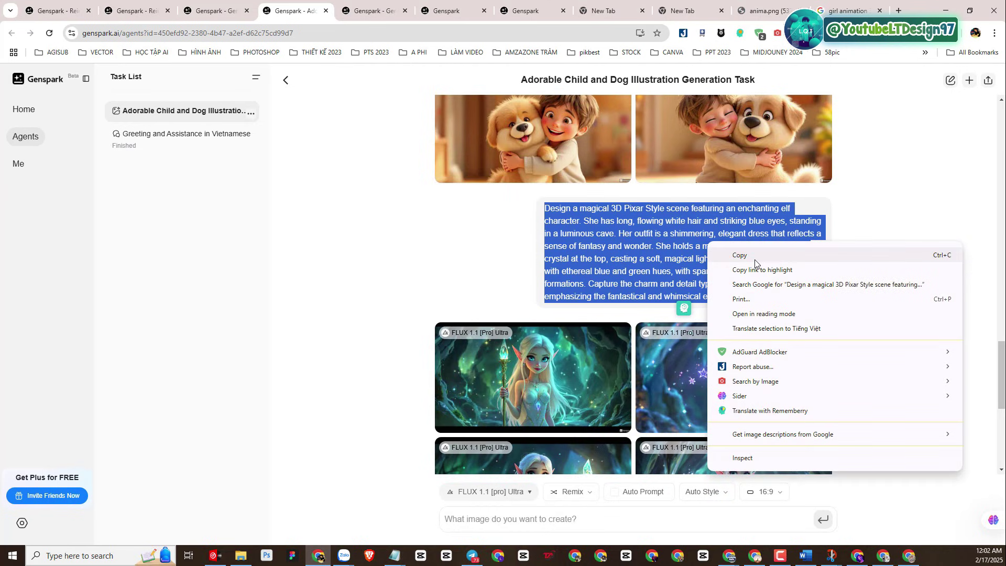
pyautogui.click(738, 255)
pyautogui.click(537, 525)
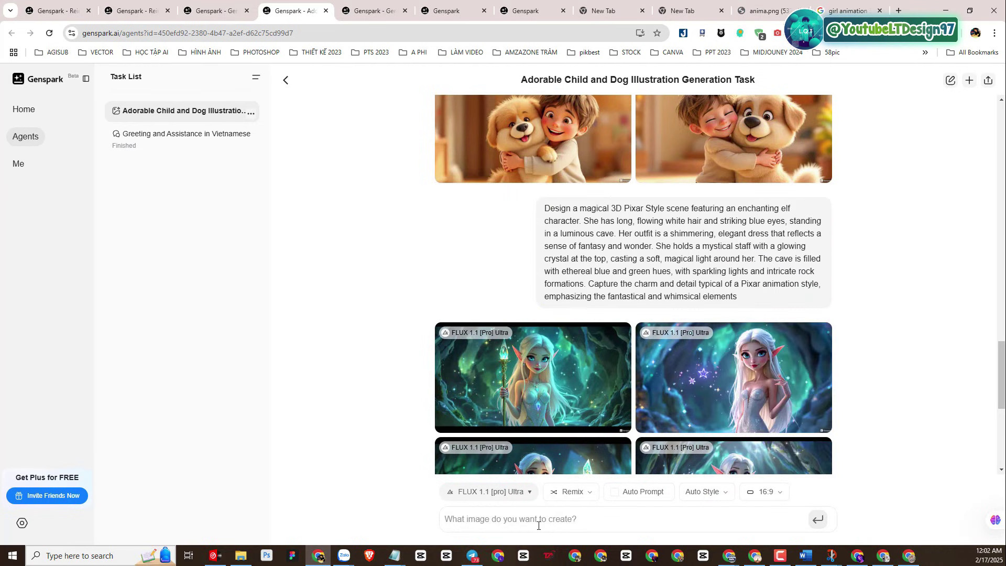
pyautogui.hotkey('ctrl', 'v')
pyautogui.press('Return')
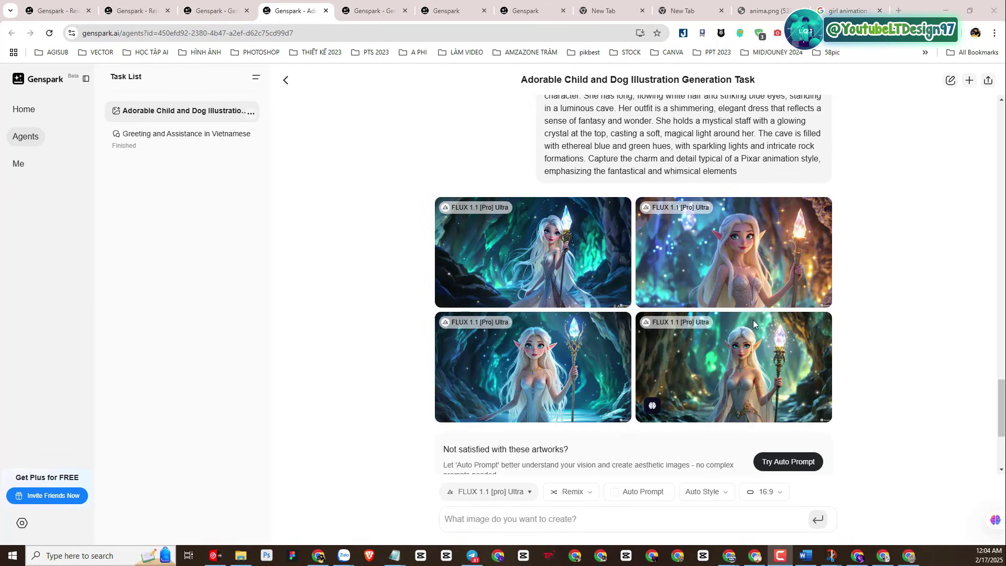
# Step: View the bottom-left, top-right and bottom-right elf images full-size
pyautogui.click(560, 346)
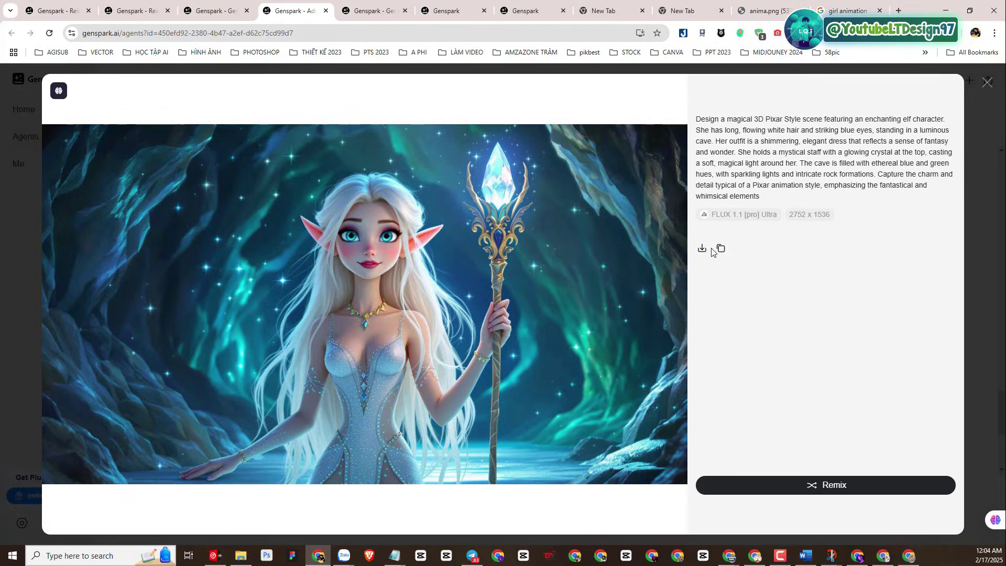
pyautogui.click(986, 81)
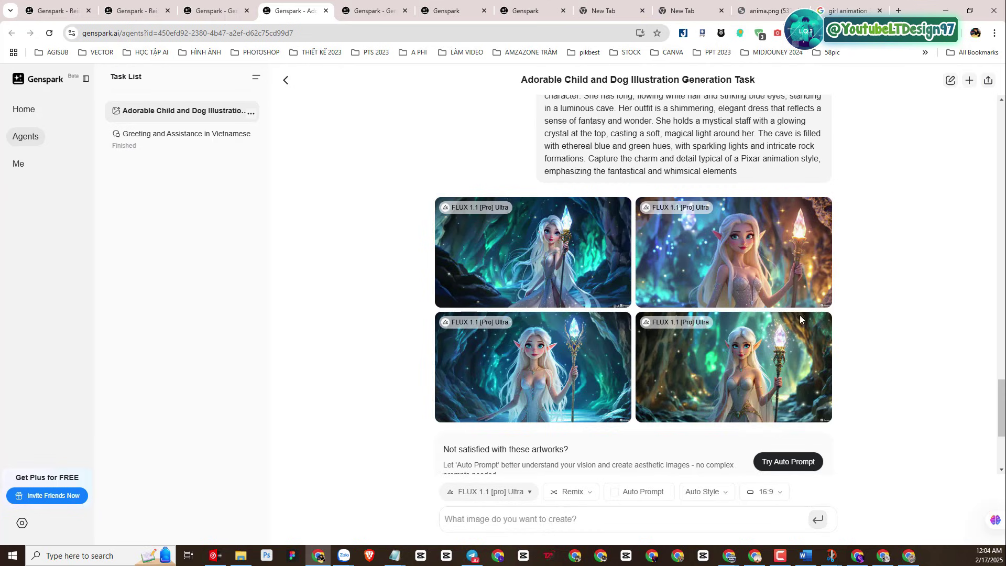
pyautogui.click(745, 295)
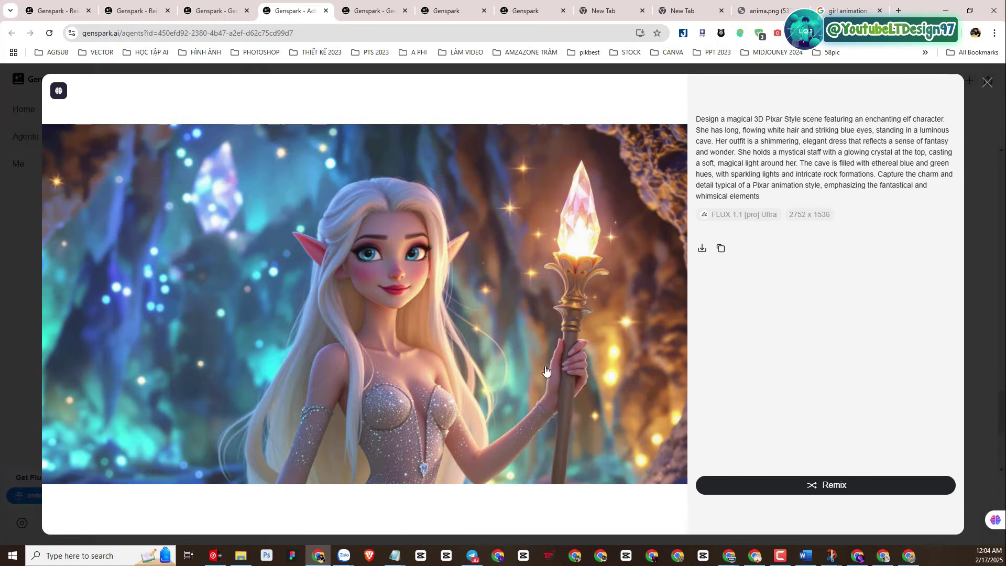
pyautogui.click(987, 81)
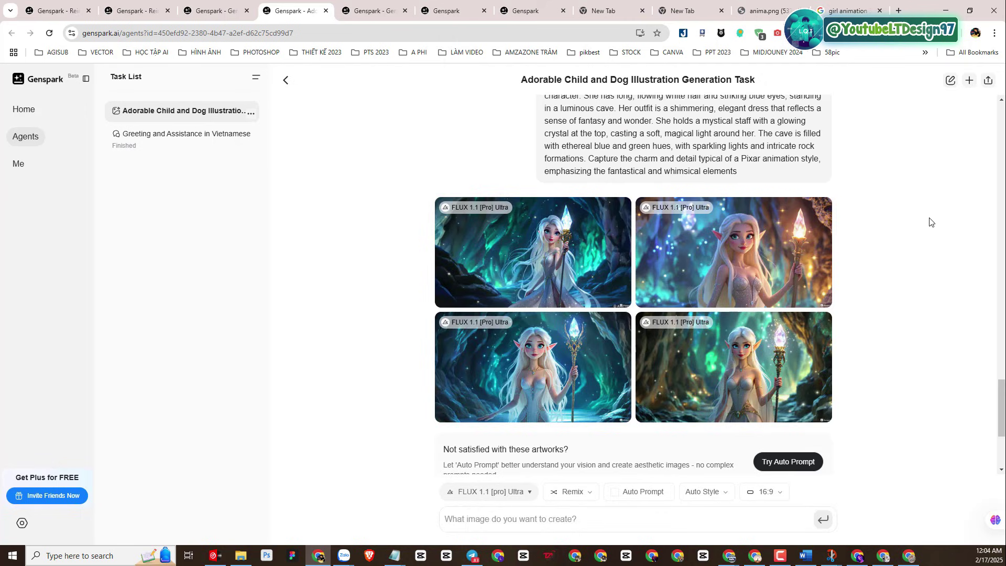
pyautogui.click(774, 363)
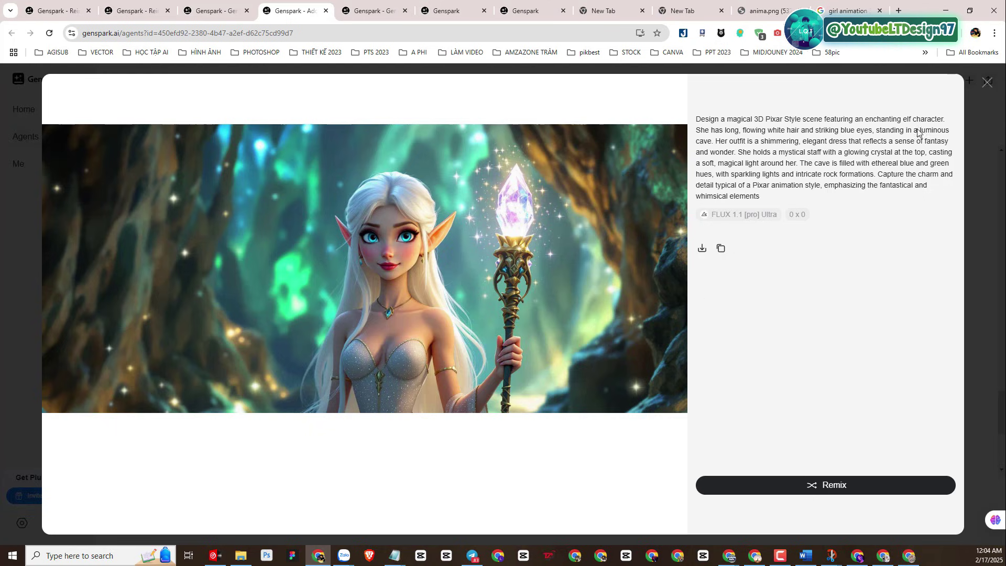
pyautogui.click(995, 88)
pyautogui.scroll(5, 476, 289)
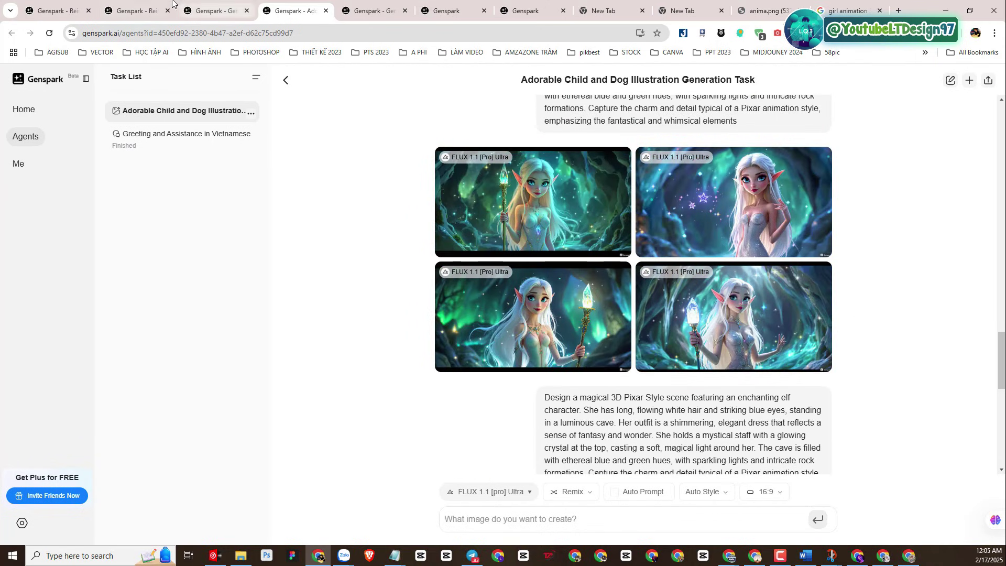
pyautogui.click(156, 3)
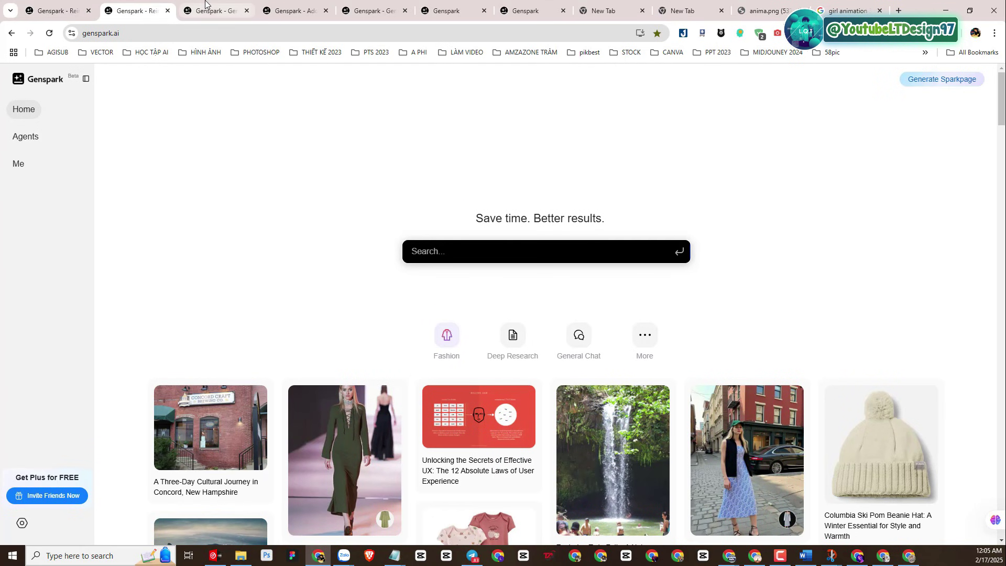
# Step: Paste the table-of-5-prompts instruction into the prompt-writing chat's message box
pyautogui.click(206, 2)
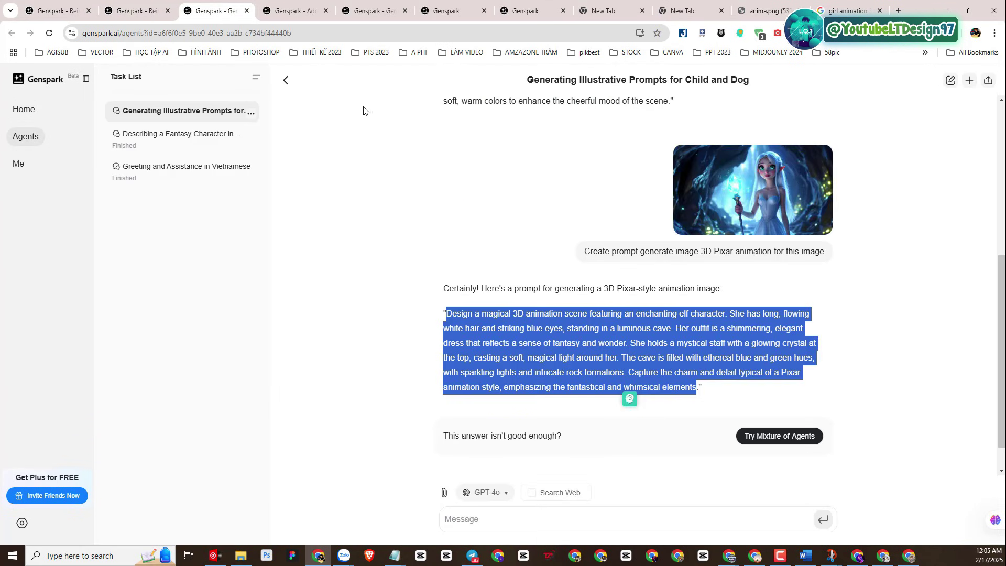
pyautogui.click(610, 447)
pyautogui.scroll(-1, 580, 460)
pyautogui.click(500, 492)
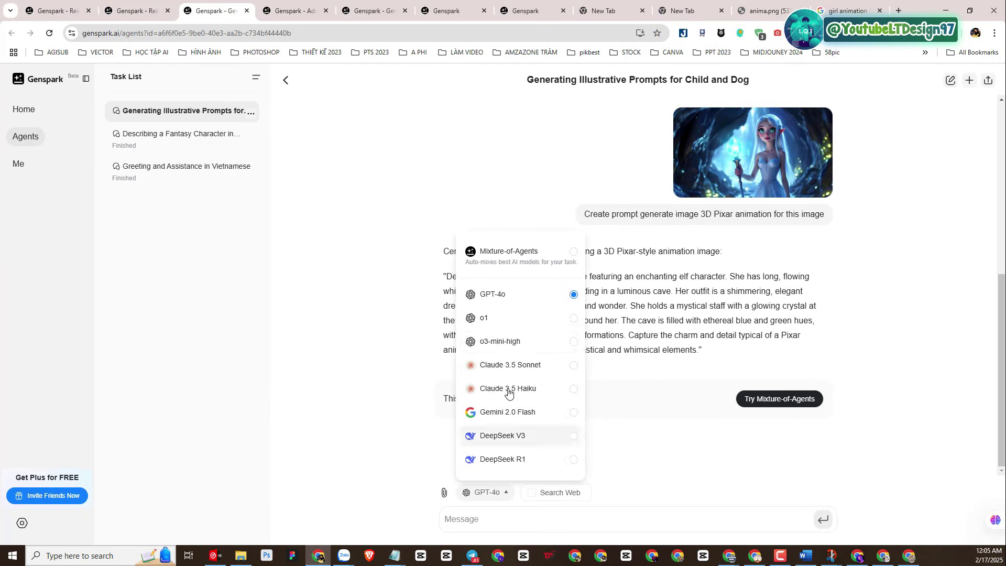
pyautogui.click(573, 516)
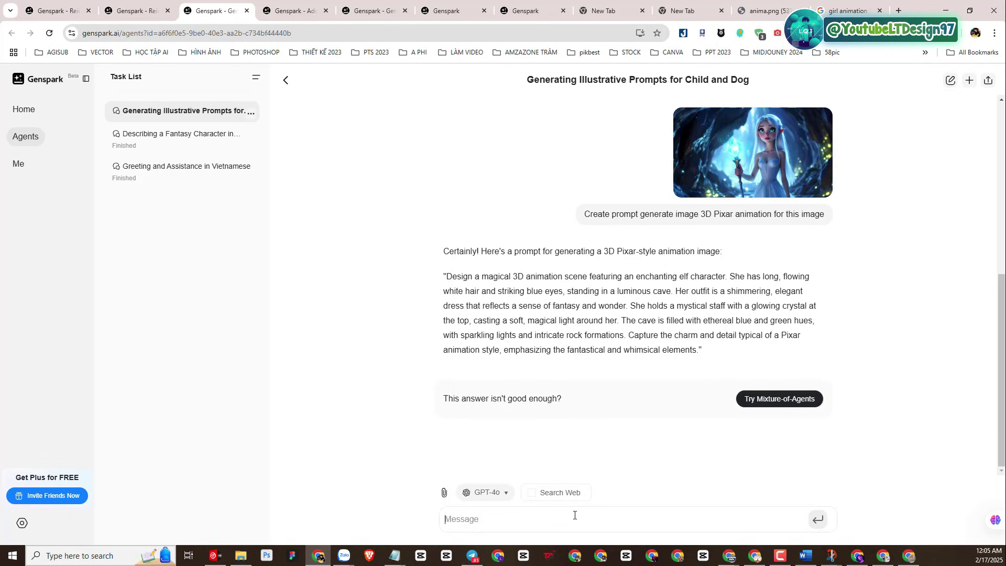
pyautogui.rightClick(589, 511)
pyautogui.click(609, 316)
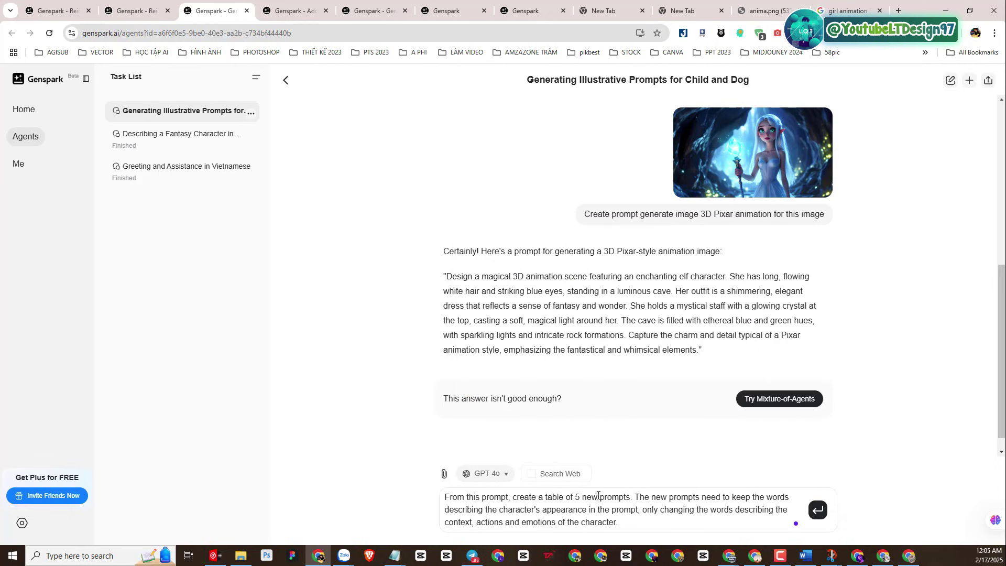
# Step: Copy the original elf prompt from the image-generation chat
pyautogui.click(294, 10)
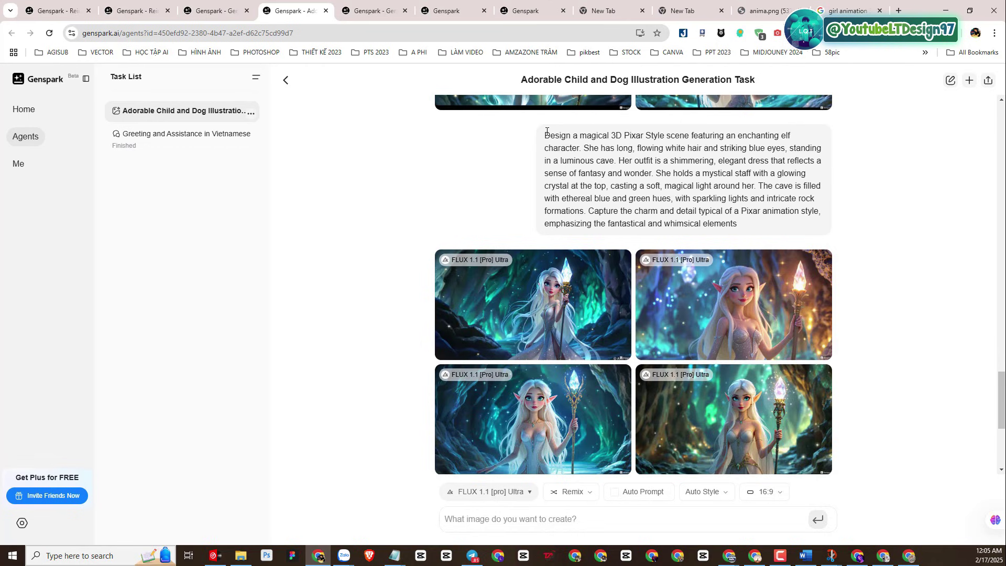
pyautogui.moveTo(546, 131); pyautogui.dragTo(738, 225)
pyautogui.rightClick(686, 195)
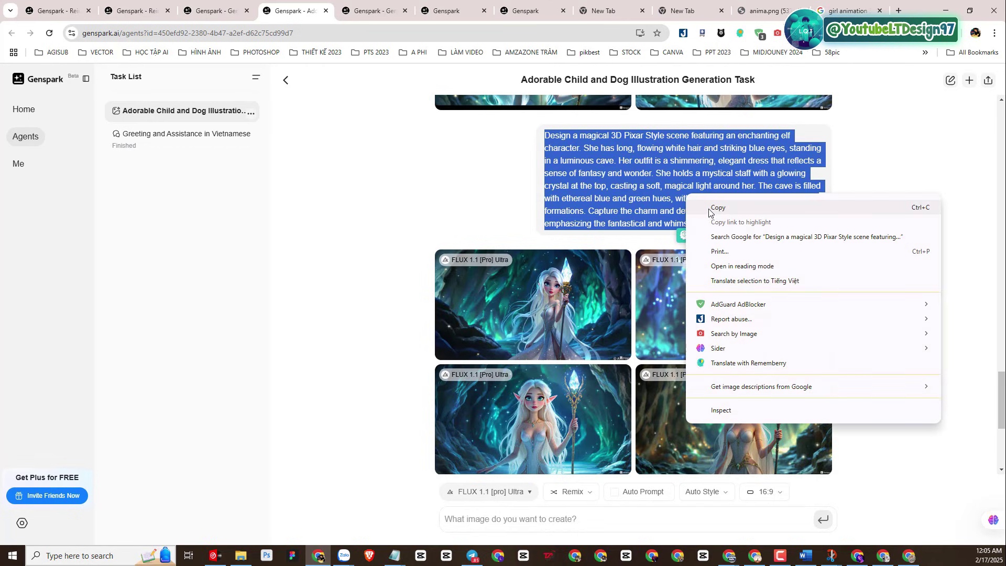
pyautogui.click(713, 208)
# Step: Insert the quoted elf prompt after 'From this prompt:' and add '==> you'
pyautogui.click(213, 6)
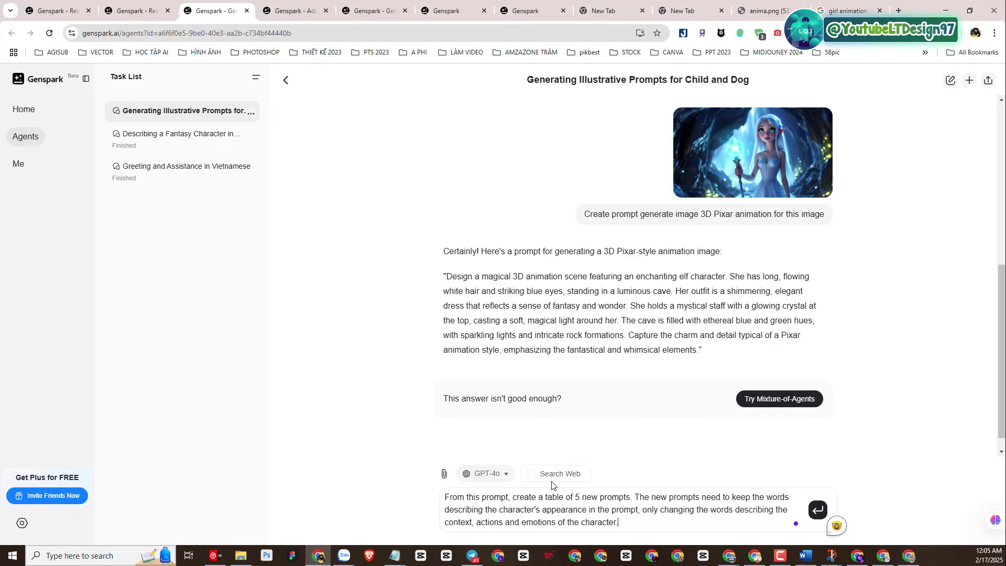
pyautogui.click(639, 516)
pyautogui.moveTo(619, 522); pyautogui.dragTo(438, 496)
pyautogui.click(518, 499)
pyautogui.press('BackSpace')
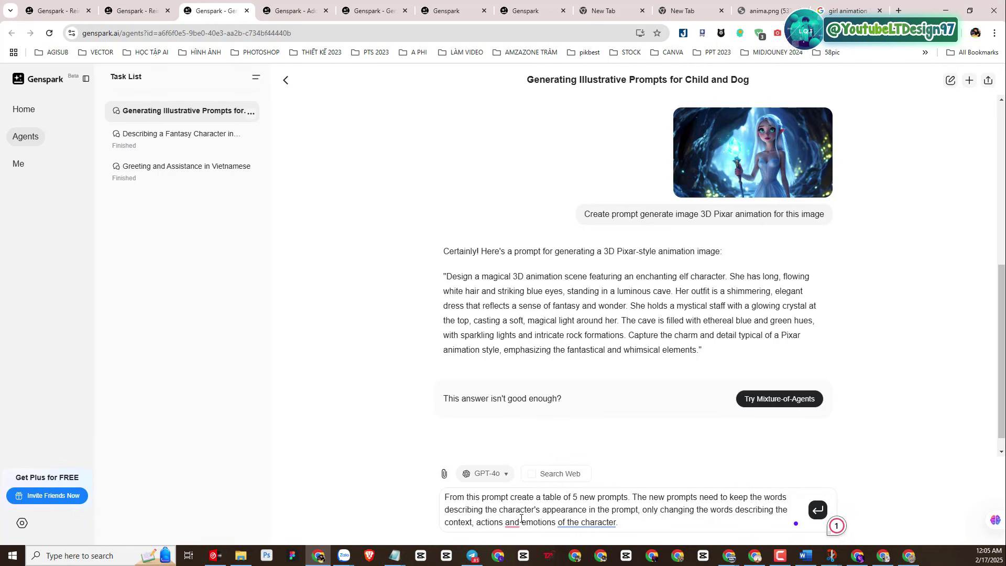
pyautogui.write(':"')
pyautogui.hotkey('ctrl', 'v')
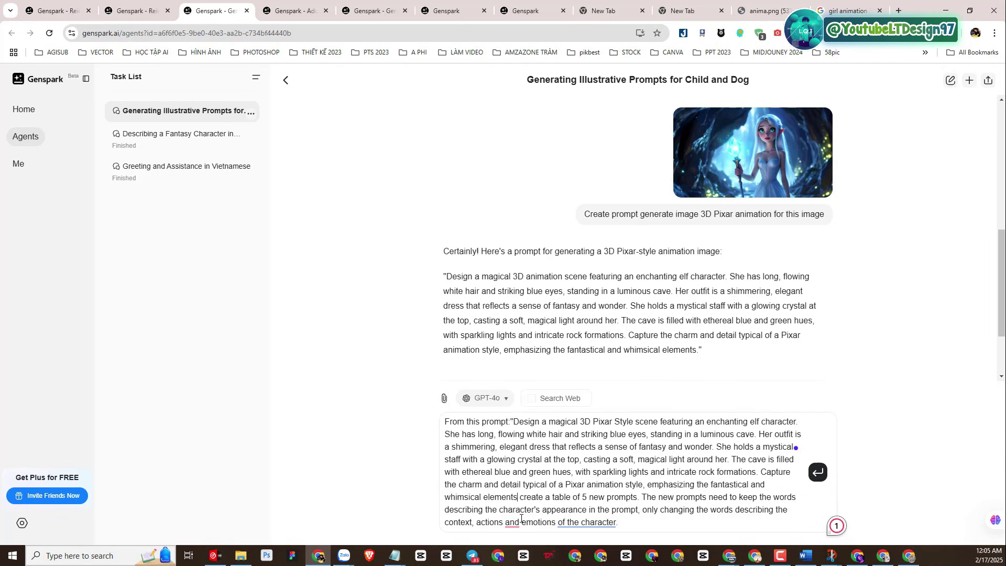
pyautogui.write('" ')
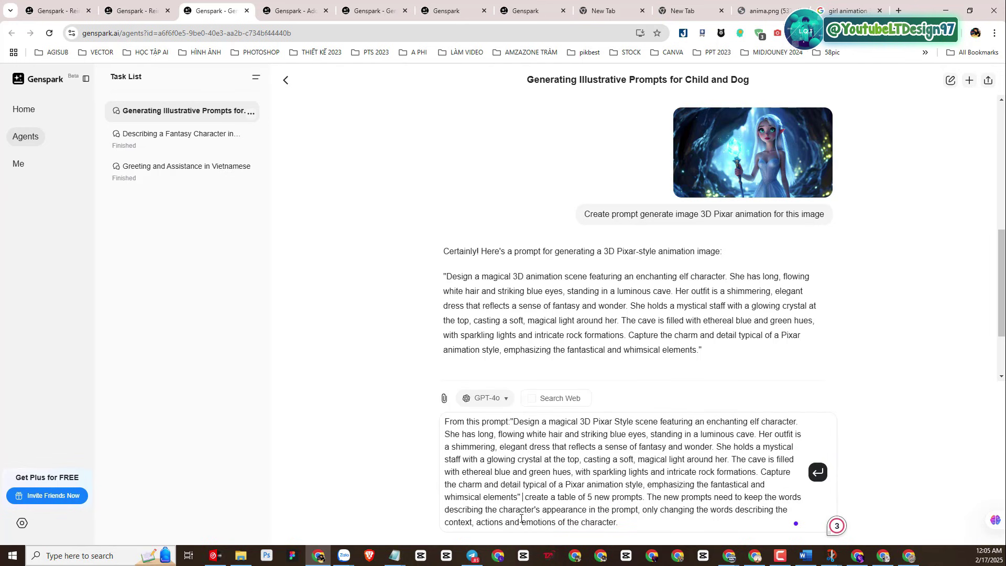
pyautogui.write('==>  ')
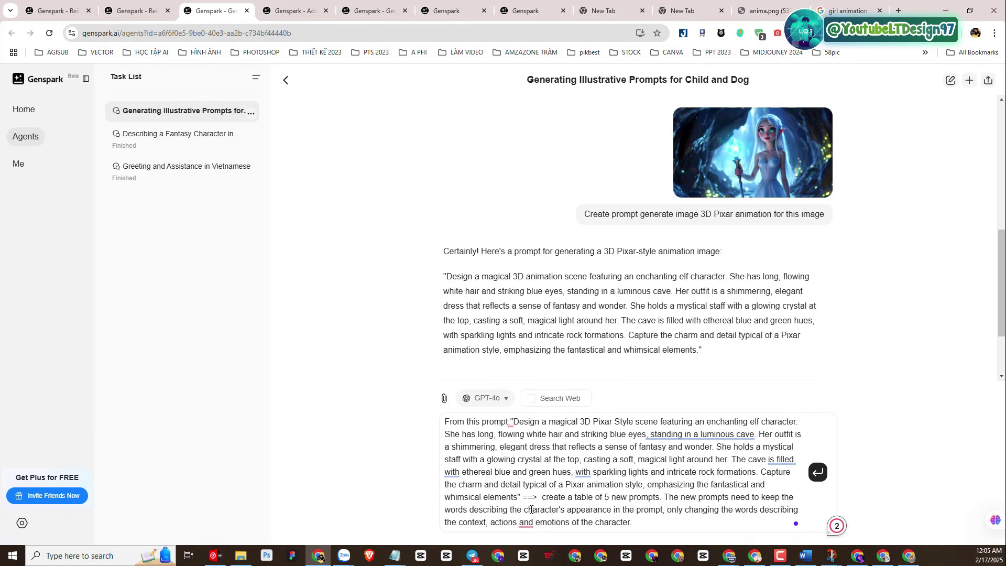
pyautogui.write('you')
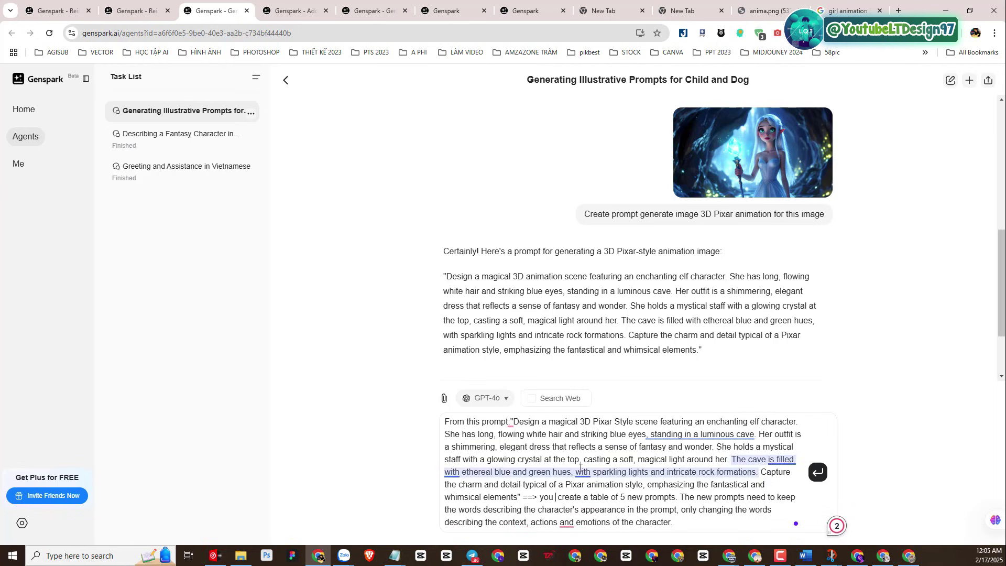
# Step: Send the request for a table of 5 new elf prompts
pyautogui.click(507, 434)
pyautogui.moveTo(515, 422); pyautogui.dragTo(756, 522)
pyautogui.click(545, 494)
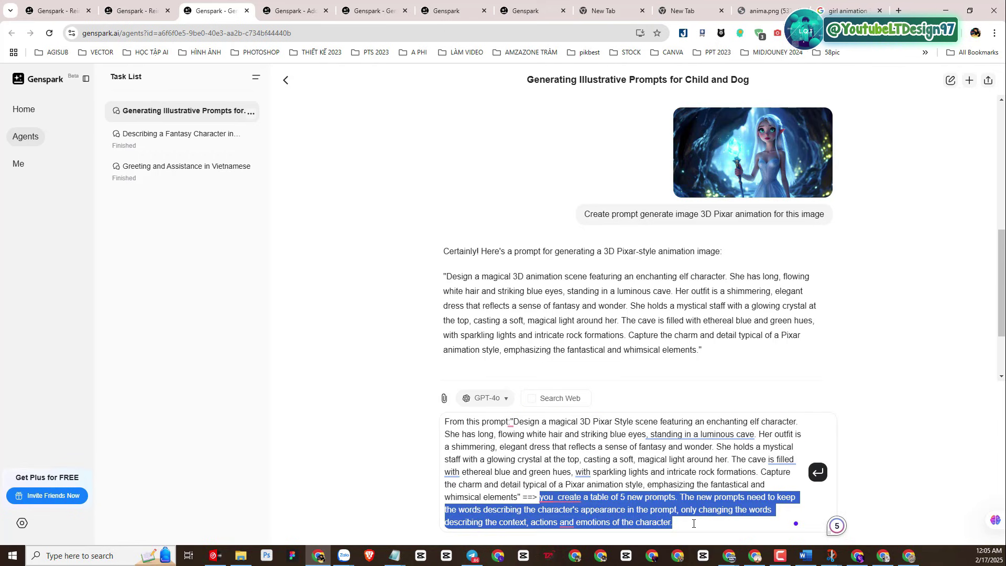
pyautogui.click(755, 523)
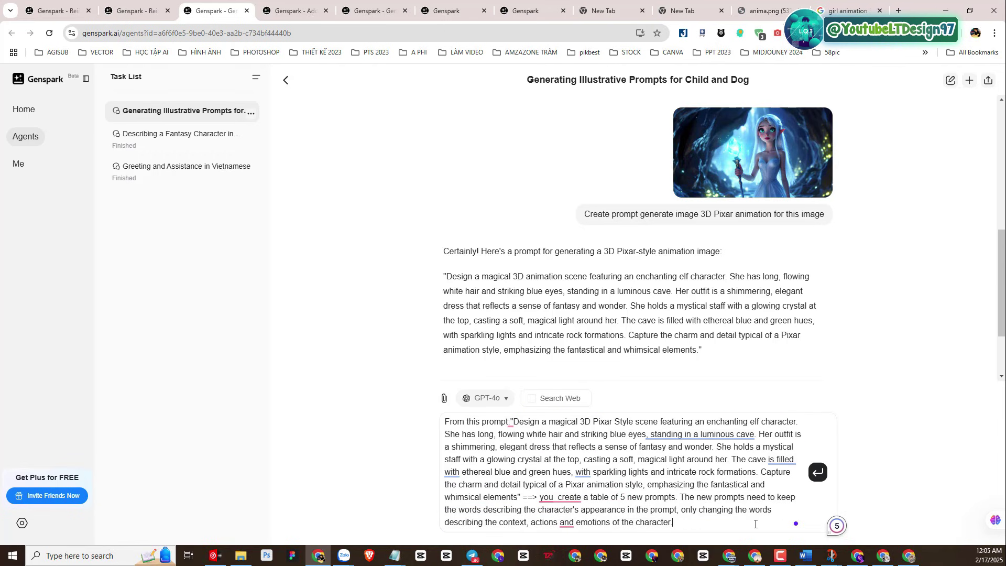
pyautogui.press('Return')
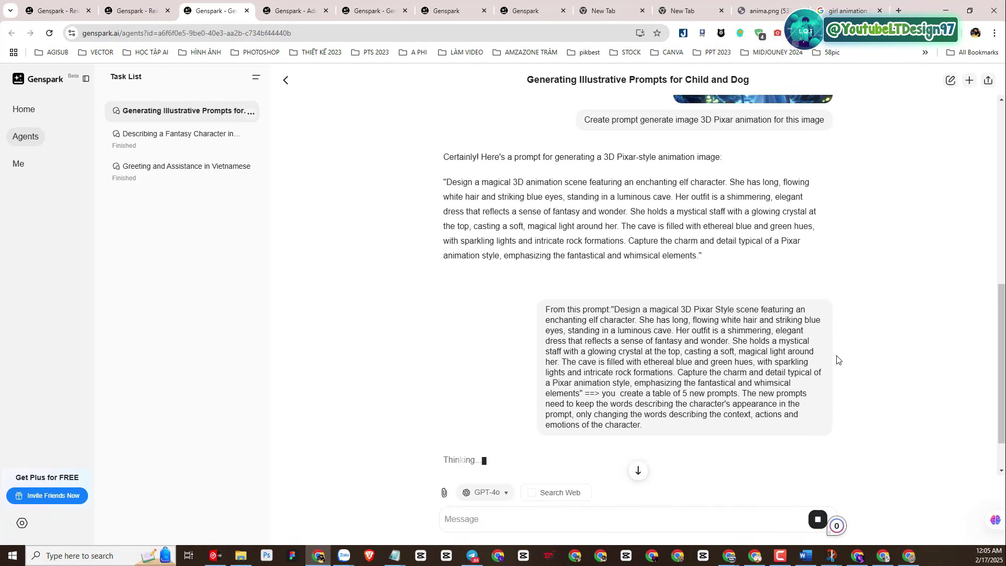
# Step: Review the table of five elf prompts: forest, waterfall, library, meadow and floating island
pyautogui.scroll(-1, 836, 359)
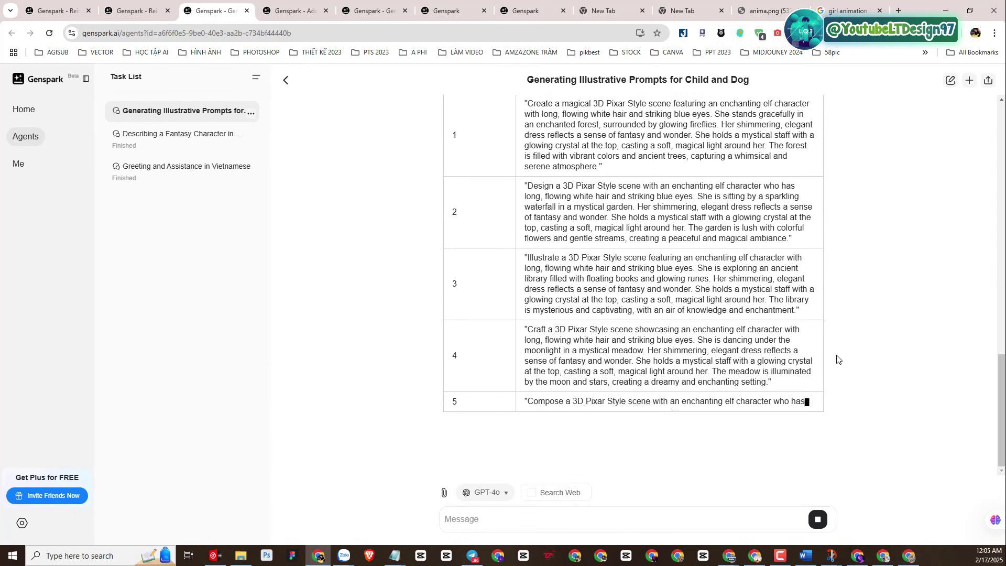
pyautogui.scroll(3, 838, 359)
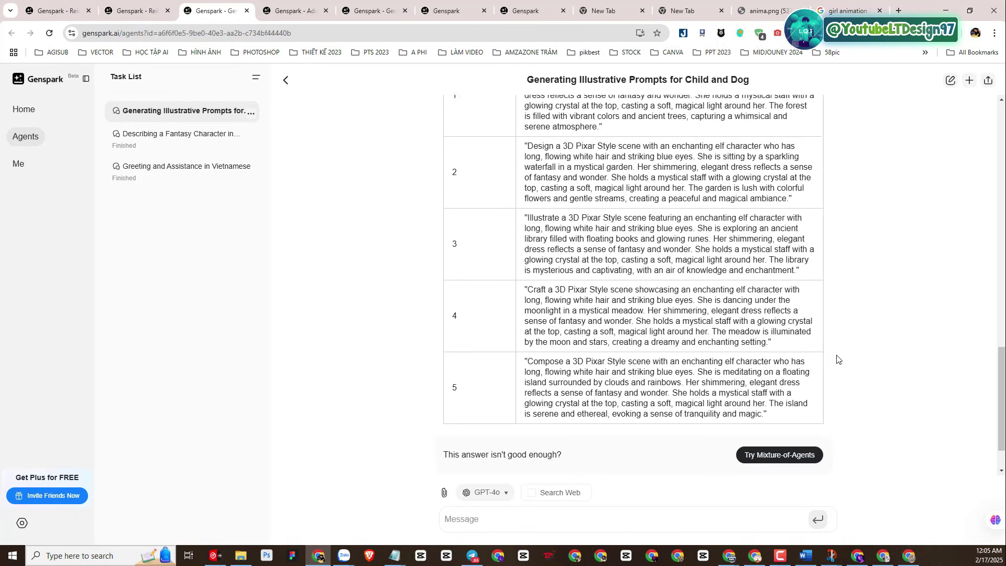
pyautogui.scroll(-1, 824, 353)
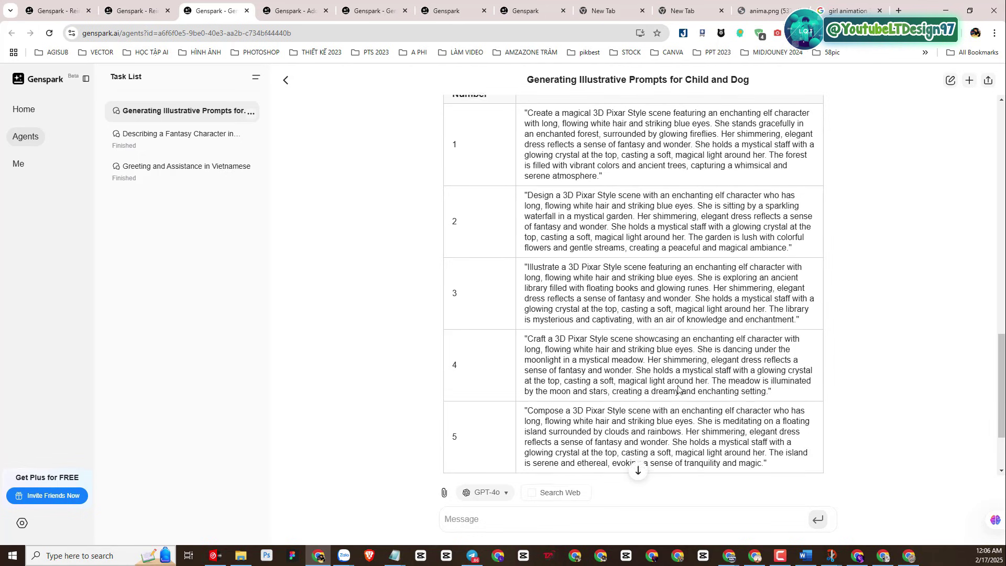
pyautogui.scroll(2, 607, 299)
pyautogui.scroll(-2, 629, 297)
pyautogui.scroll(2, 628, 296)
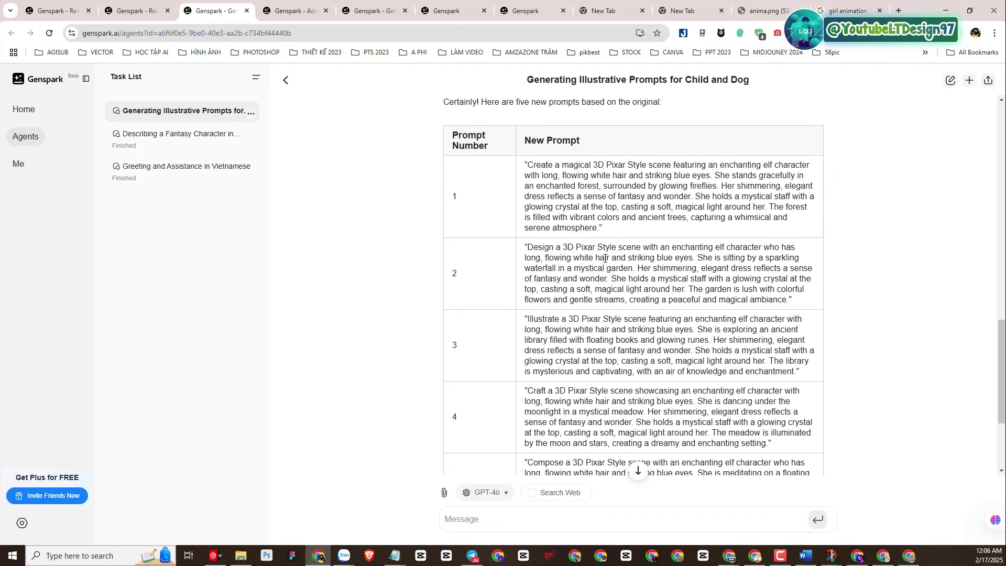
# Step: Copy prompt 1's text and return to the image-generation chat
pyautogui.moveTo(529, 166); pyautogui.dragTo(598, 229)
pyautogui.rightClick(589, 184)
pyautogui.click(618, 195)
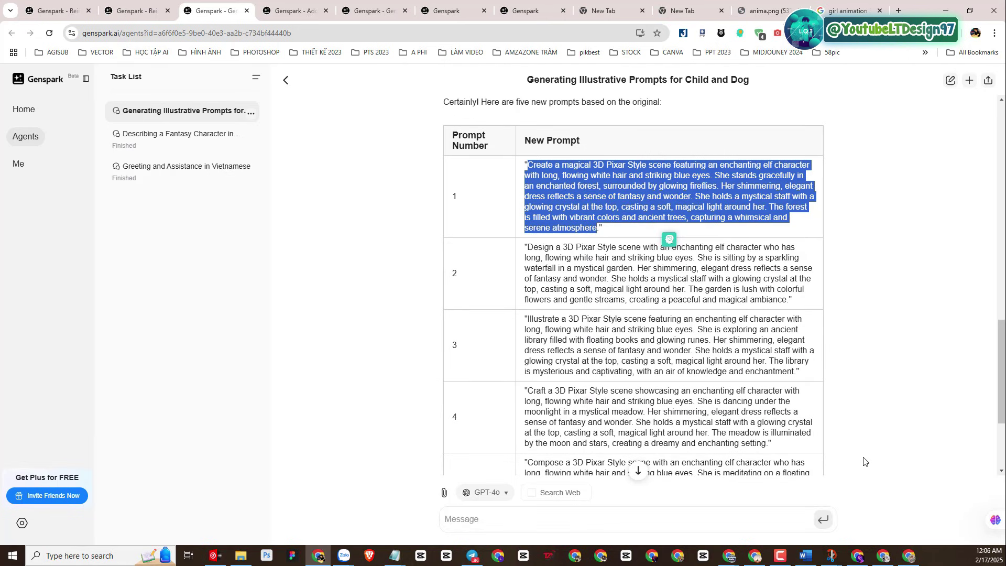
pyautogui.click(287, 9)
pyautogui.scroll(-3, 601, 363)
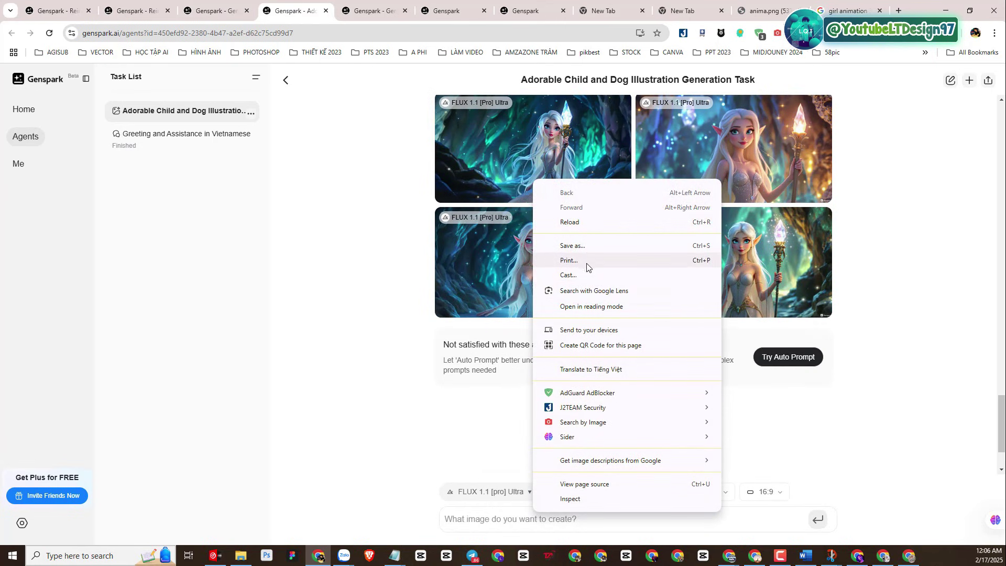
# Step: Paste the forest-elf prompt into the image prompt and generate images
pyautogui.click(509, 516)
pyautogui.rightClick(509, 516)
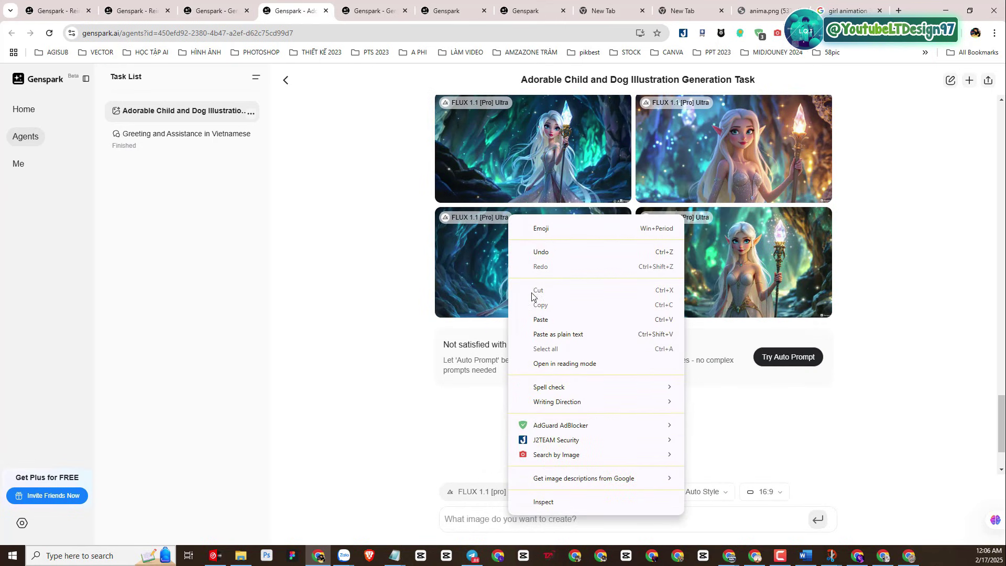
pyautogui.click(540, 319)
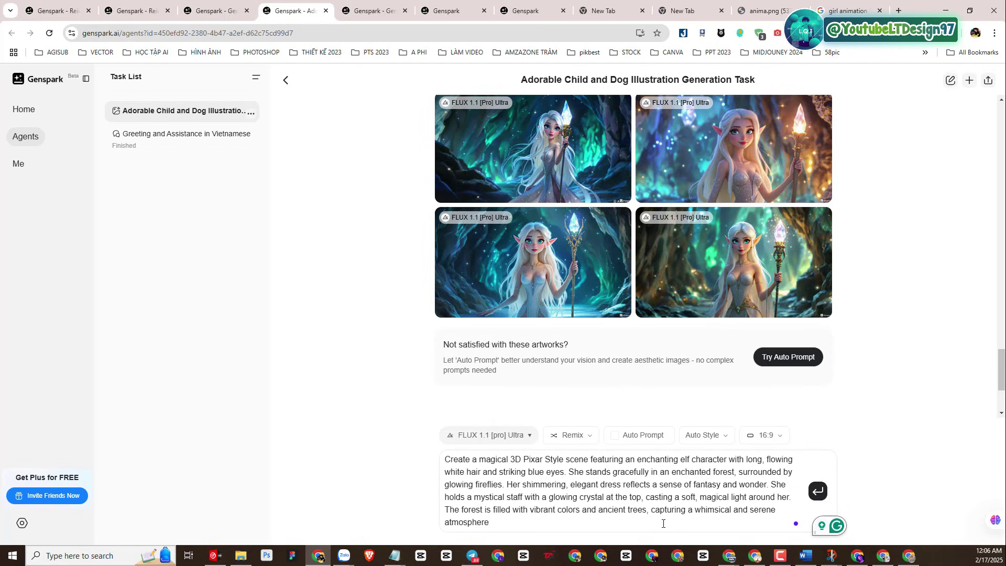
pyautogui.press('Return')
pyautogui.scroll(3, 707, 424)
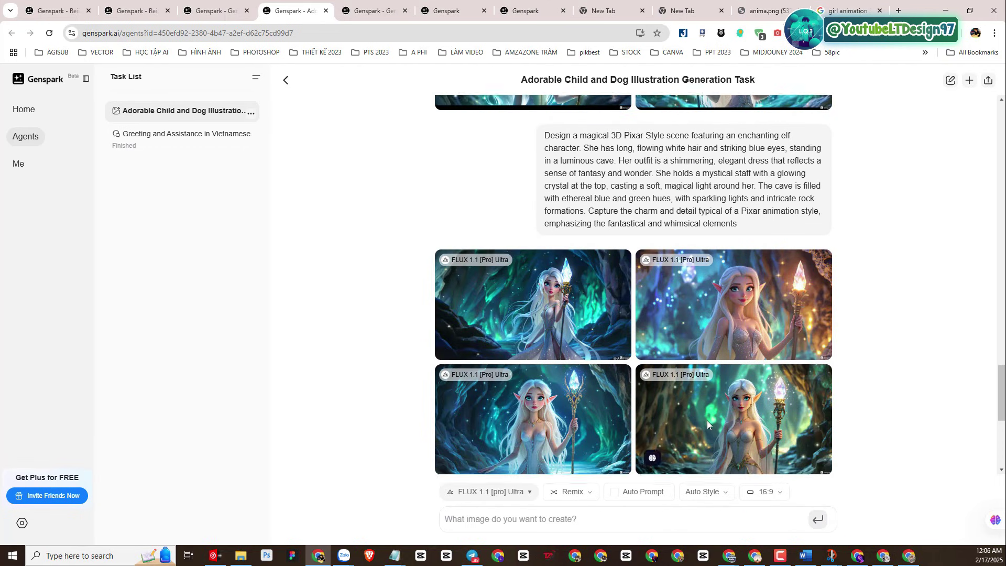
pyautogui.scroll(-3, 707, 420)
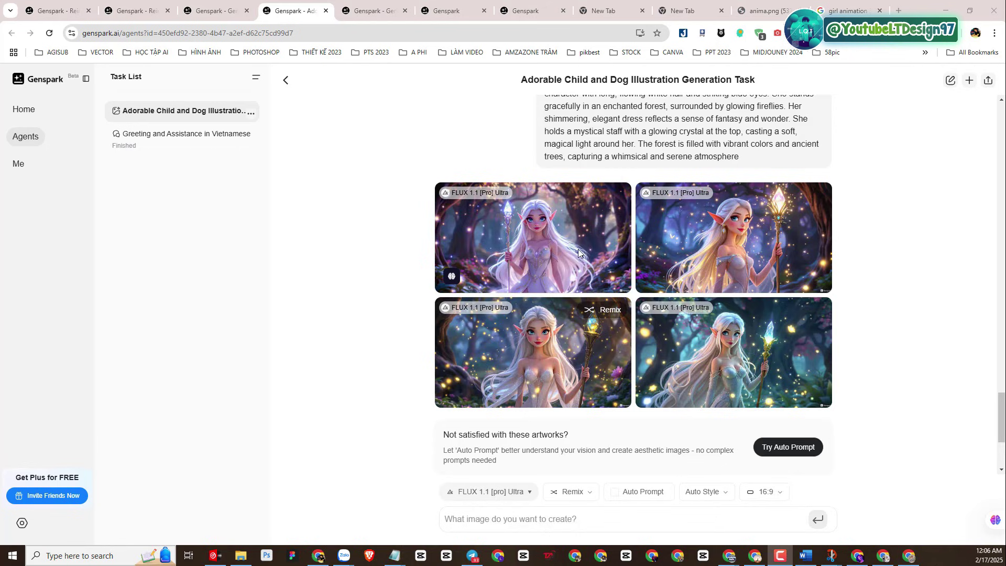
# Step: View each of the four FLUX 1.1 Ultra forest elf images full-size
pyautogui.click(578, 252)
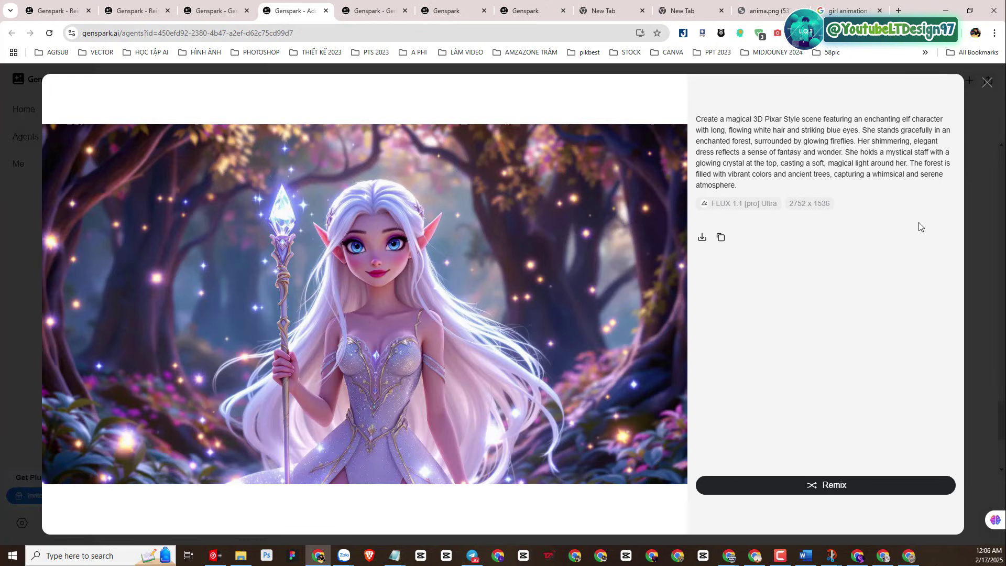
pyautogui.click(987, 82)
pyautogui.click(727, 278)
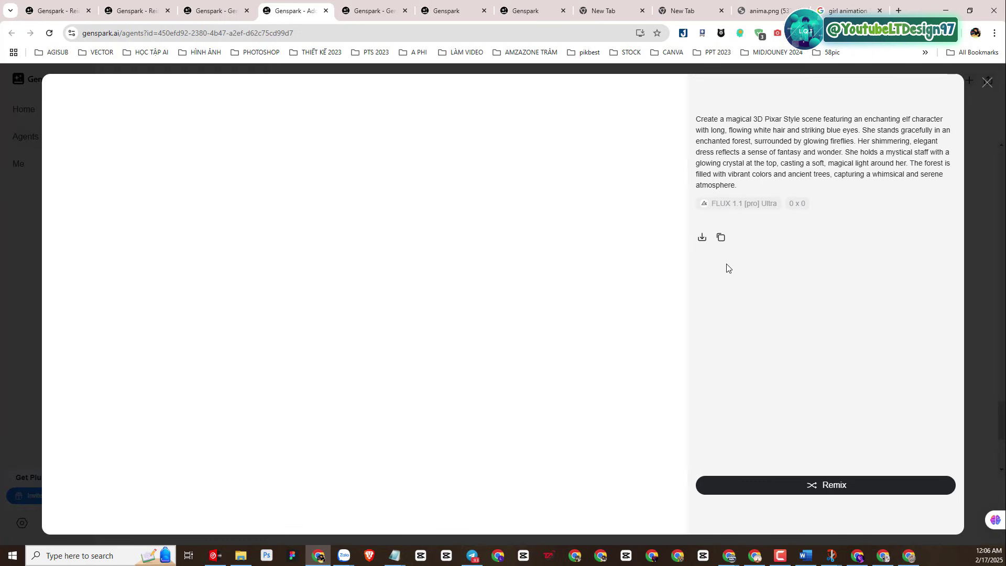
pyautogui.click(987, 81)
pyautogui.click(589, 379)
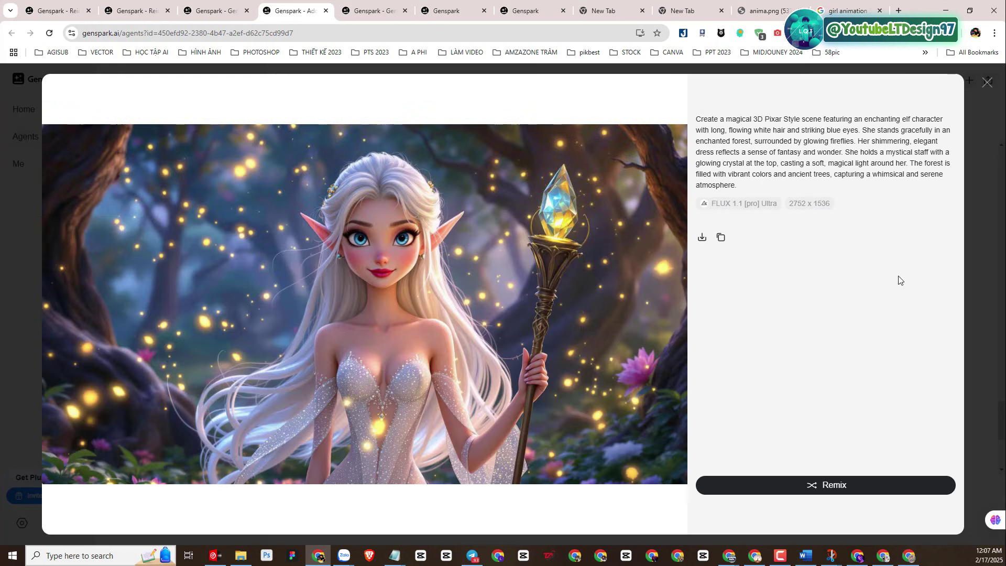
pyautogui.click(988, 83)
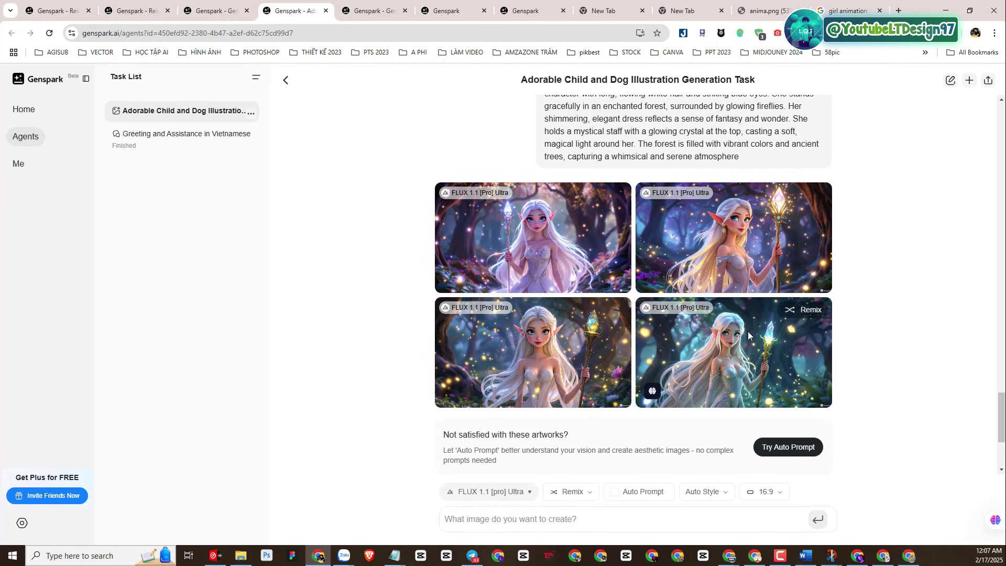
pyautogui.click(747, 331)
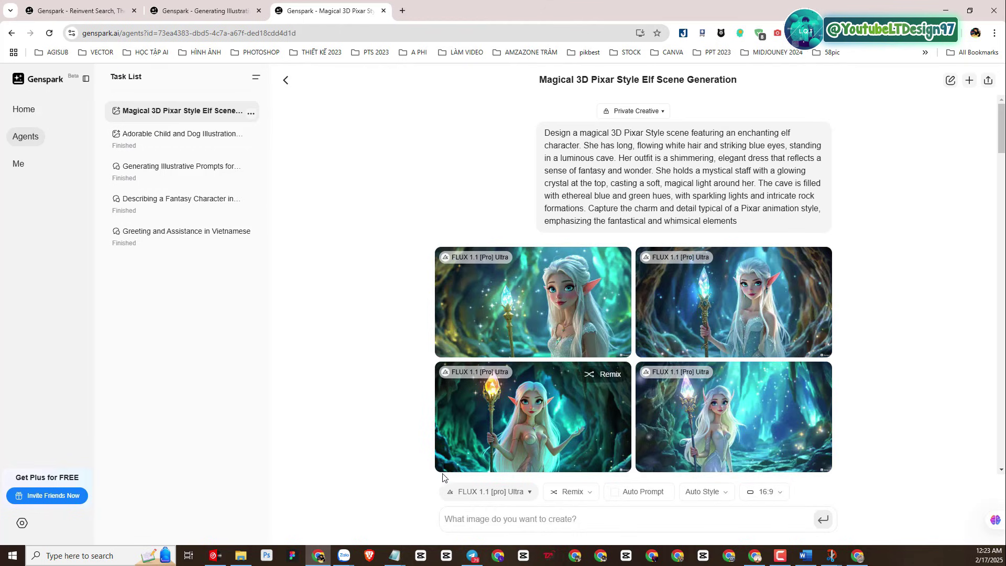
# Step: Switch the image model to Gemini Imagen 3 and resubmit the copied luminous-cave elf prompt
pyautogui.click(487, 493)
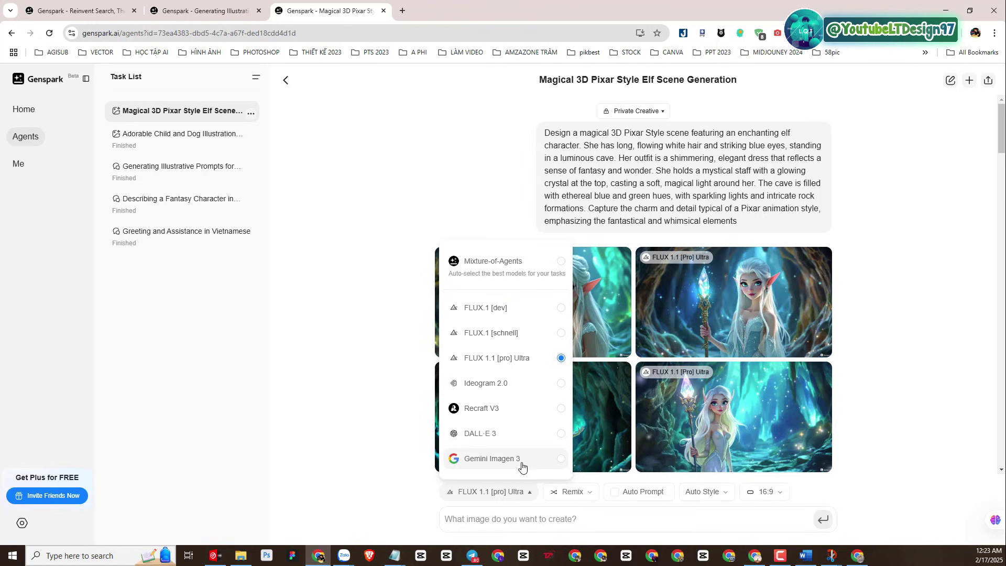
pyautogui.click(498, 462)
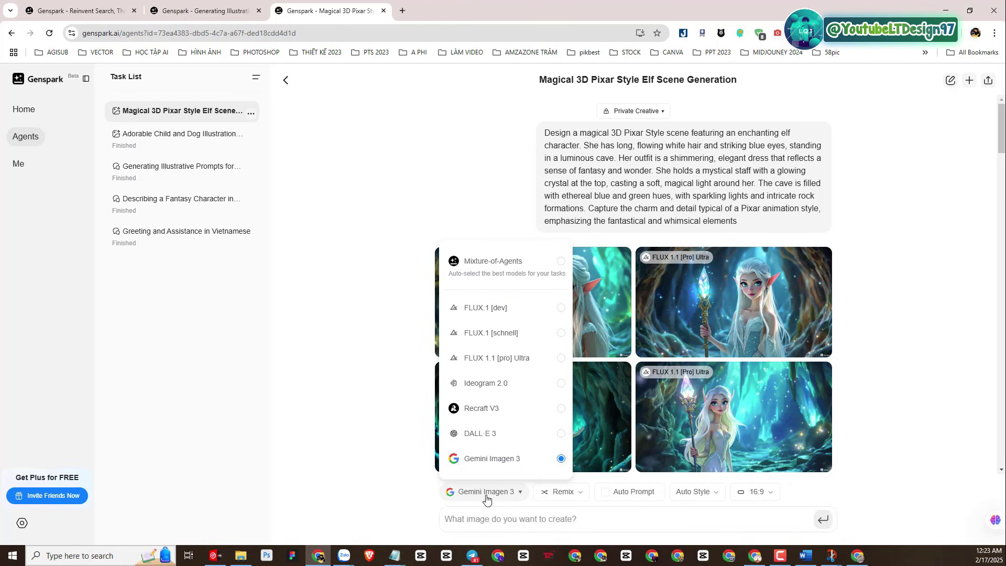
pyautogui.moveTo(544, 133); pyautogui.dragTo(737, 223)
pyautogui.rightClick(694, 168)
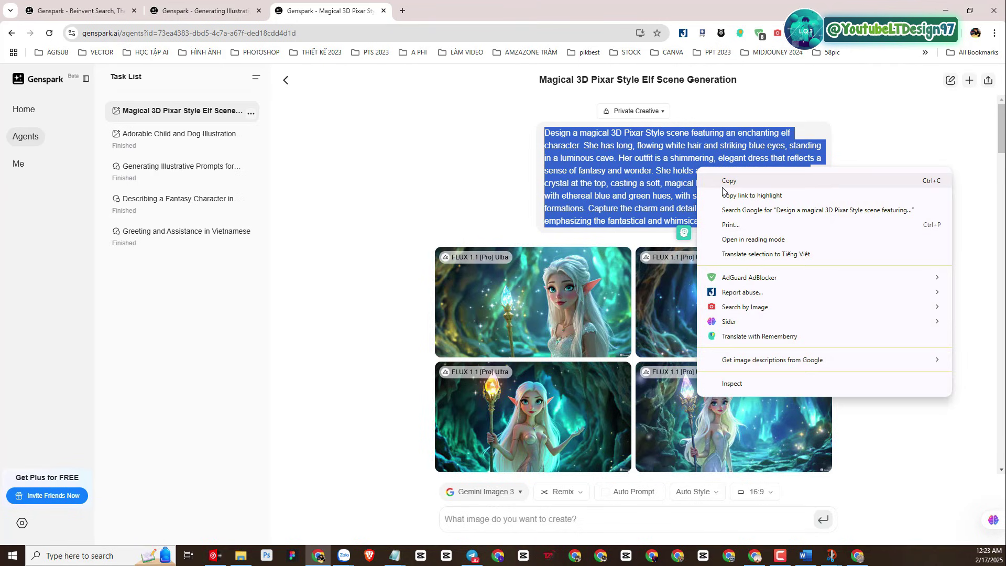
pyautogui.click(723, 177)
pyautogui.click(498, 519)
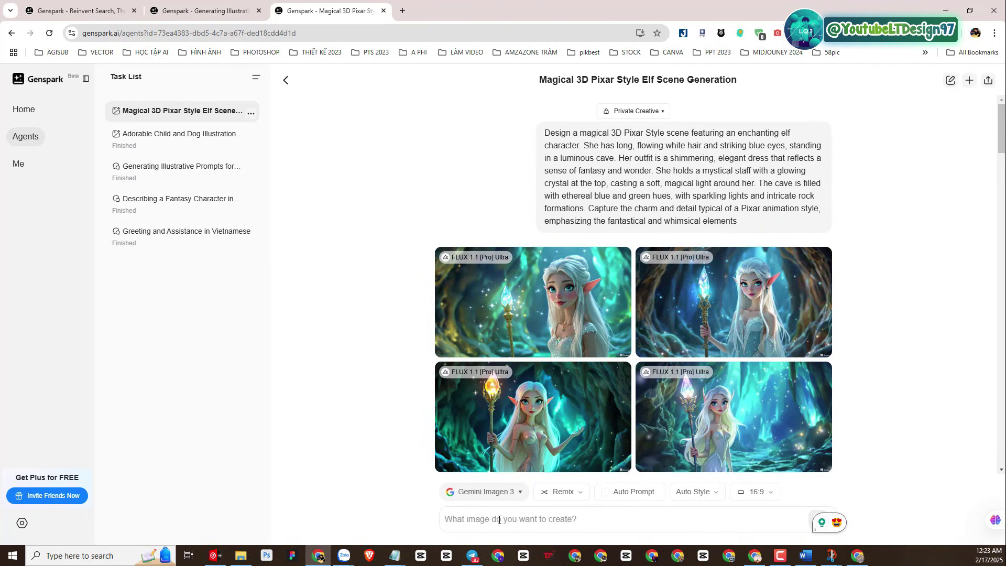
pyautogui.hotkey('ctrl', 'v')
pyautogui.click(818, 485)
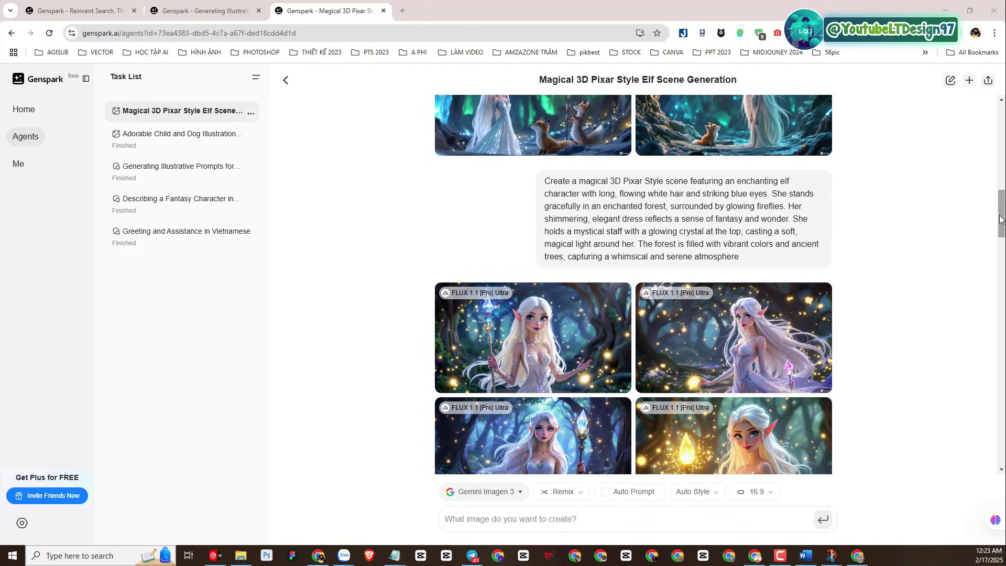
# Step: Enlarge two of the new Gemini Imagen 3 cave elf images full-size, then close them
pyautogui.moveTo(999, 227); pyautogui.dragTo(969, 474)
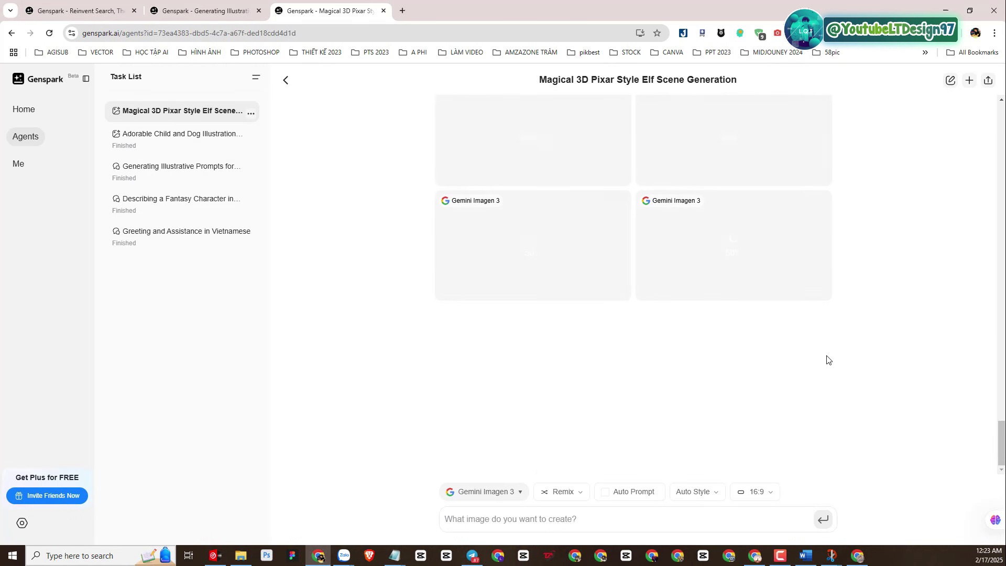
pyautogui.scroll(3, 827, 357)
pyautogui.scroll(-2, 854, 350)
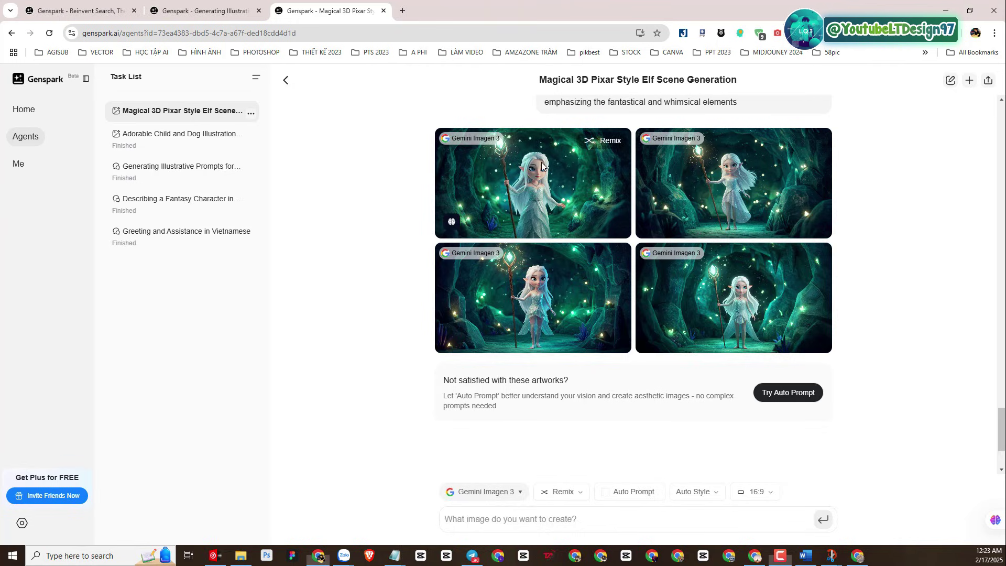
pyautogui.click(559, 230)
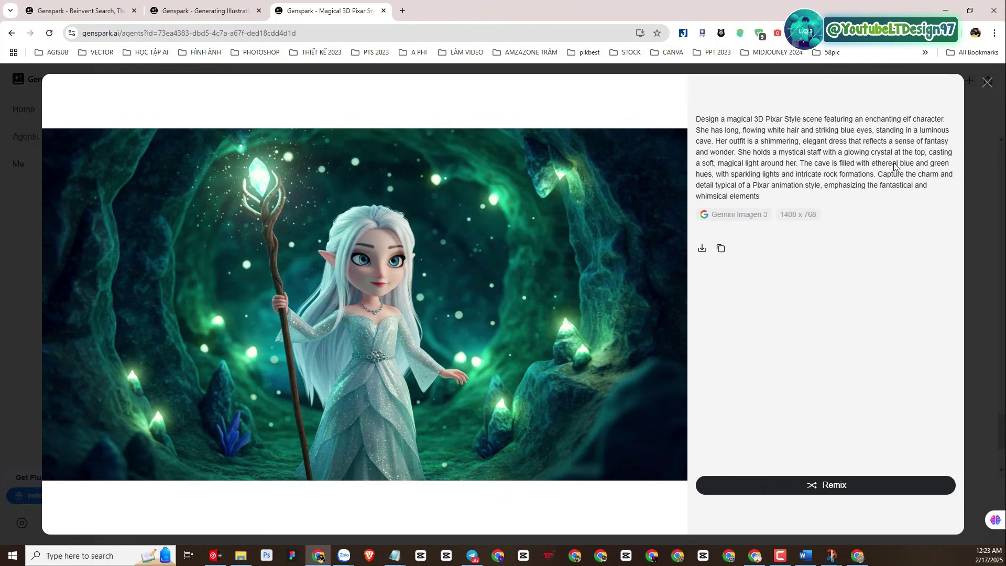
pyautogui.click(987, 83)
pyautogui.click(770, 199)
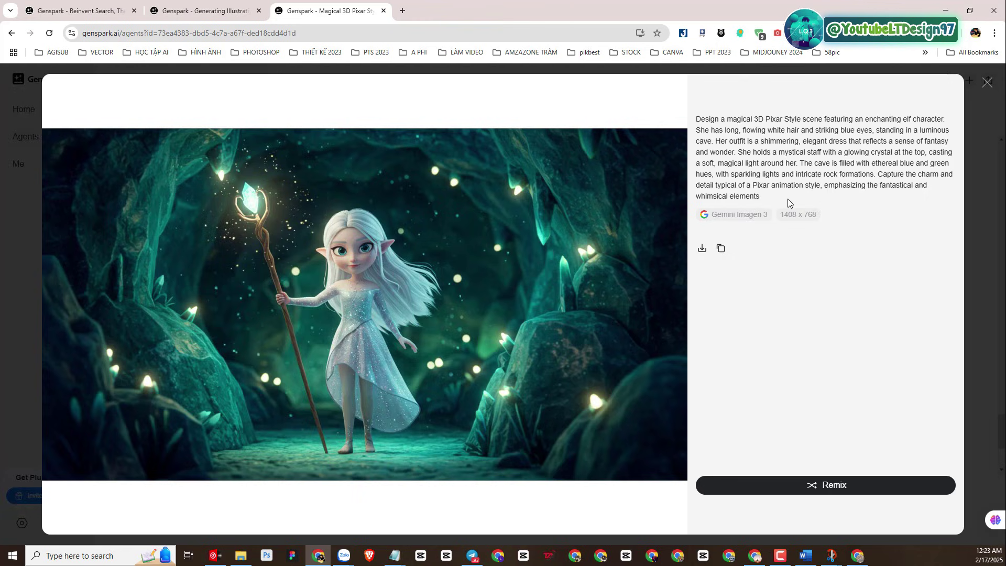
pyautogui.click(987, 84)
pyautogui.scroll(-5, 911, 362)
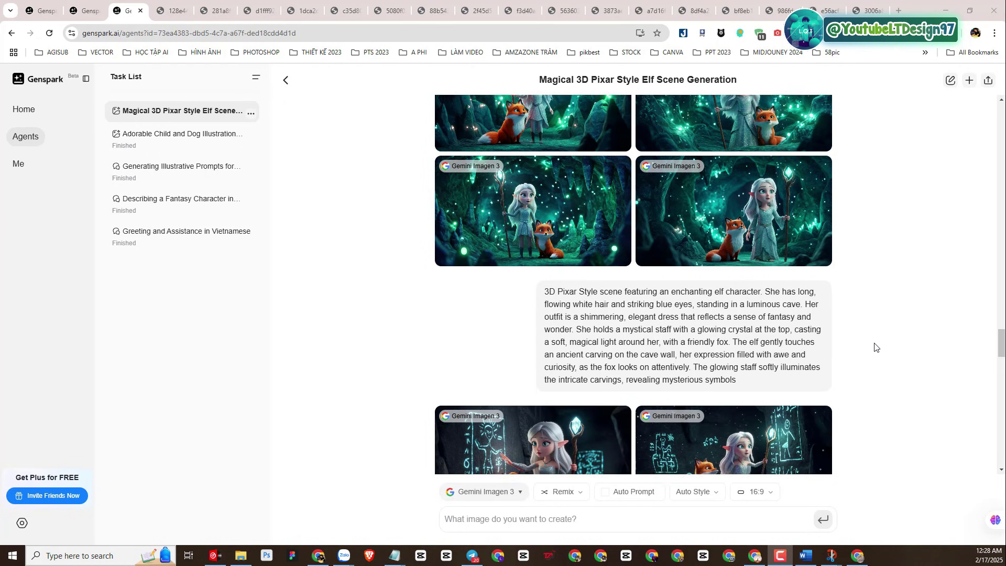
pyautogui.scroll(-15, 873, 347)
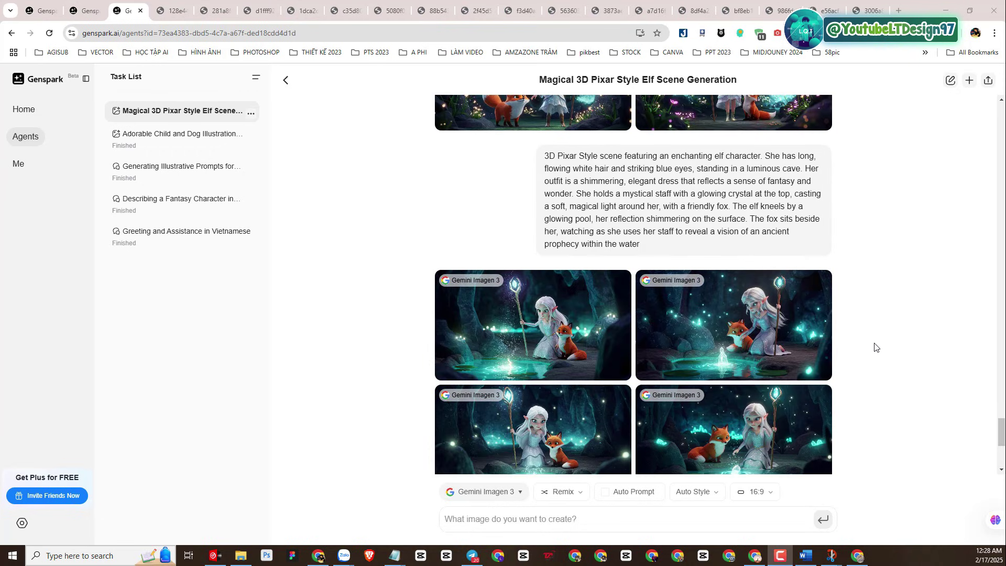
pyautogui.scroll(-4, 873, 347)
pyautogui.scroll(4, 874, 348)
pyautogui.click(183, 4)
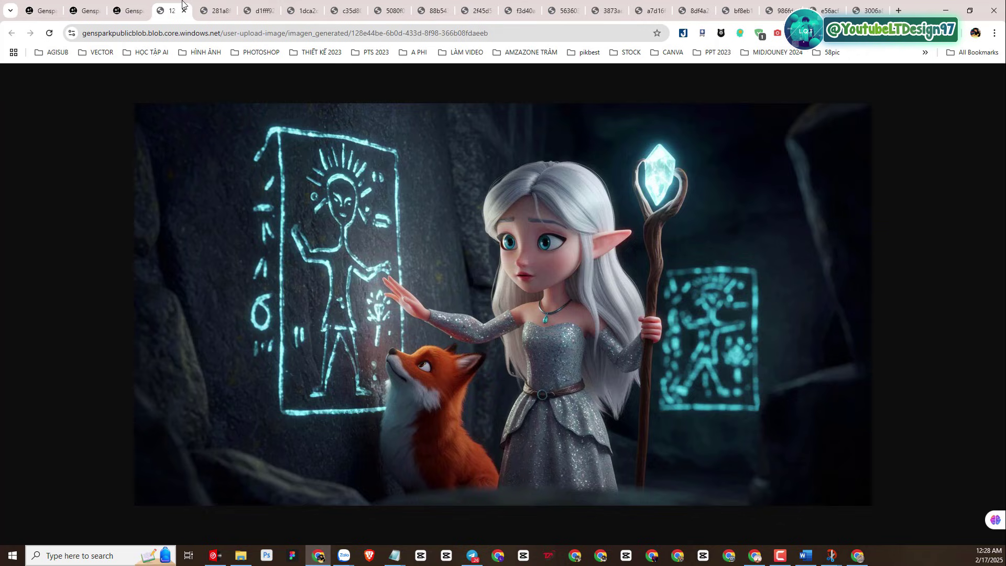
pyautogui.click(225, 11)
pyautogui.click(268, 4)
pyautogui.click(298, 5)
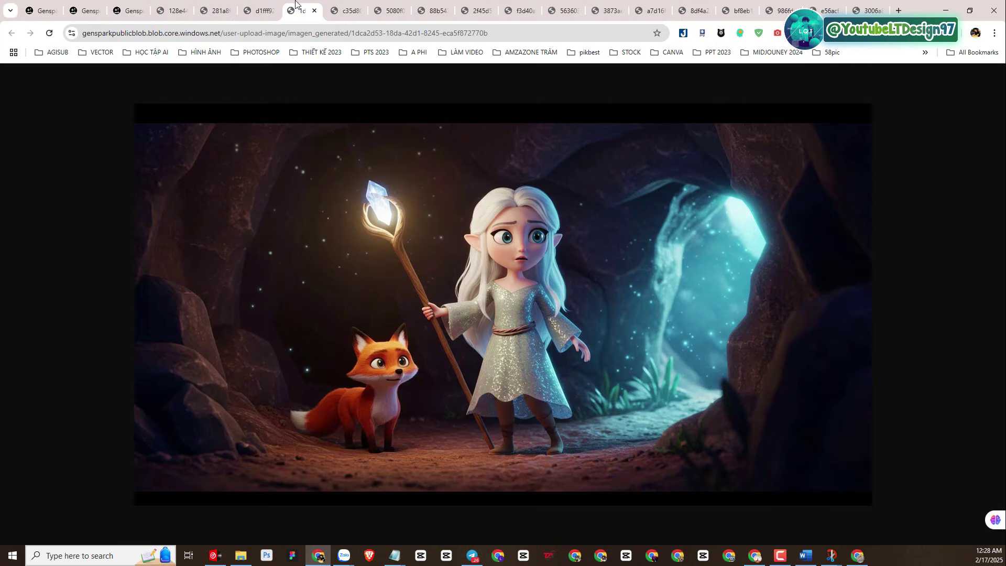
pyautogui.click(348, 4)
pyautogui.click(391, 4)
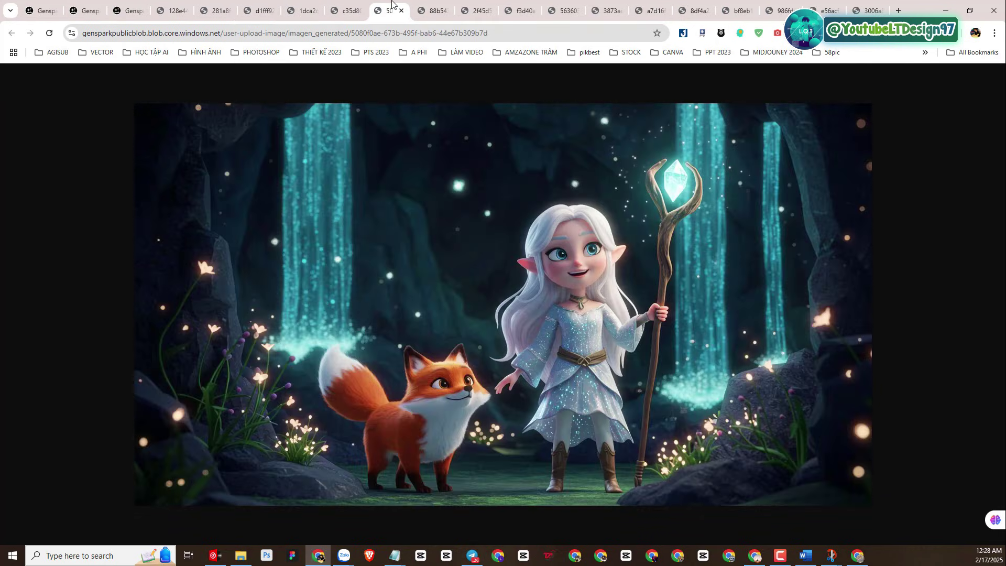
pyautogui.click(419, 4)
pyautogui.click(471, 4)
pyautogui.click(516, 4)
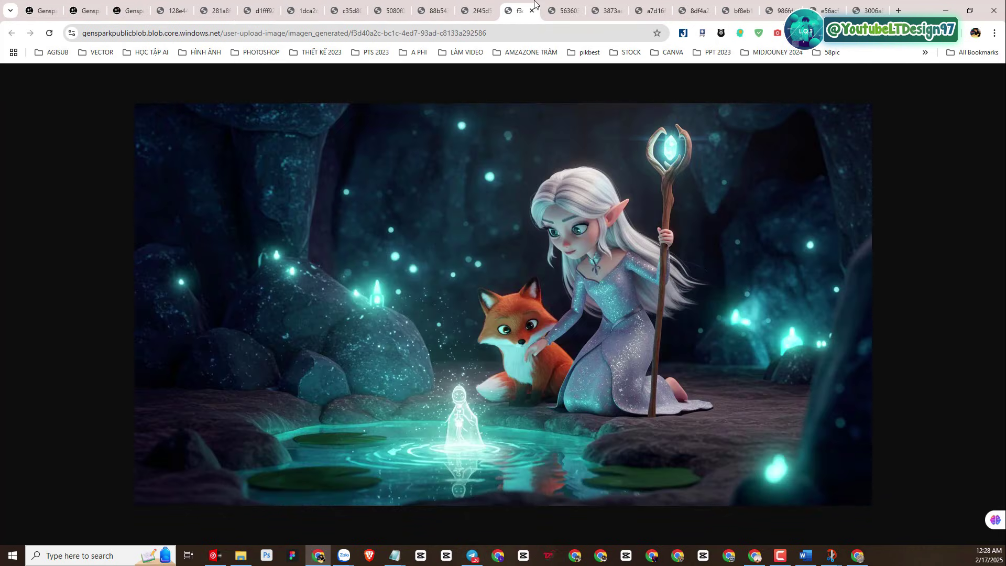
pyautogui.click(561, 4)
pyautogui.click(608, 4)
pyautogui.click(651, 4)
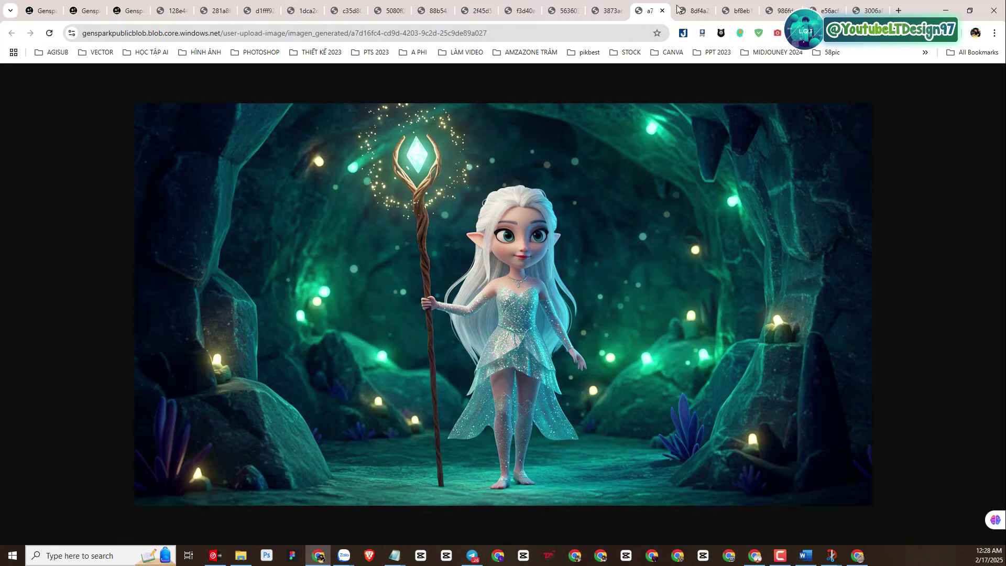
pyautogui.click(695, 4)
pyautogui.click(740, 3)
pyautogui.click(783, 4)
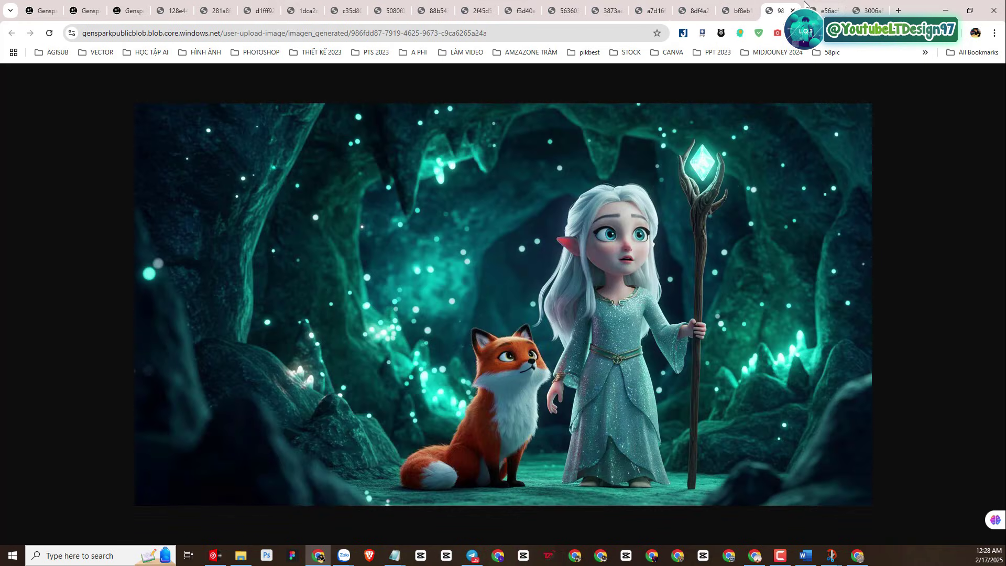
pyautogui.click(826, 4)
pyautogui.click(854, 3)
pyautogui.click(785, 4)
pyautogui.click(743, 4)
pyautogui.click(710, 4)
pyautogui.click(652, 4)
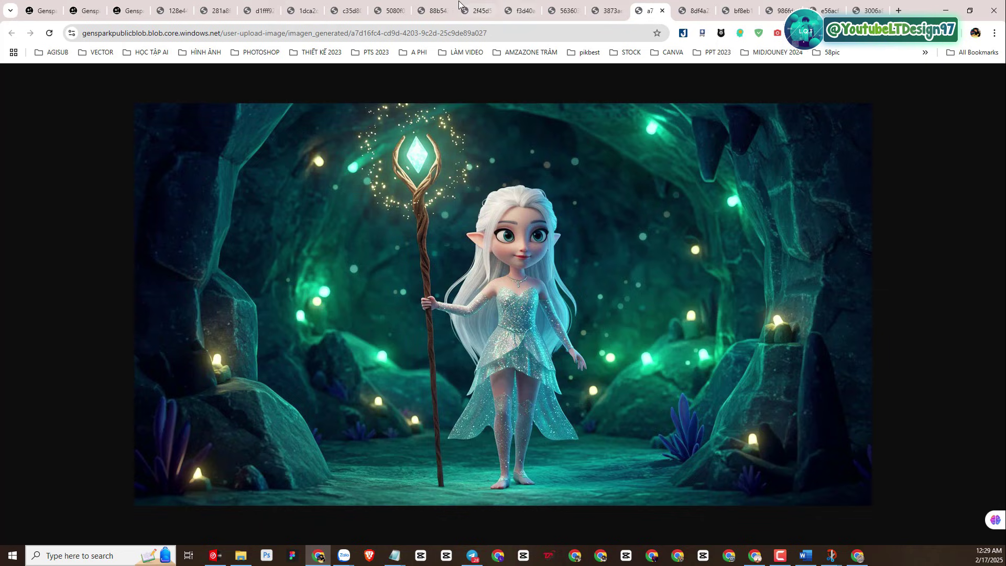
pyautogui.click(186, 4)
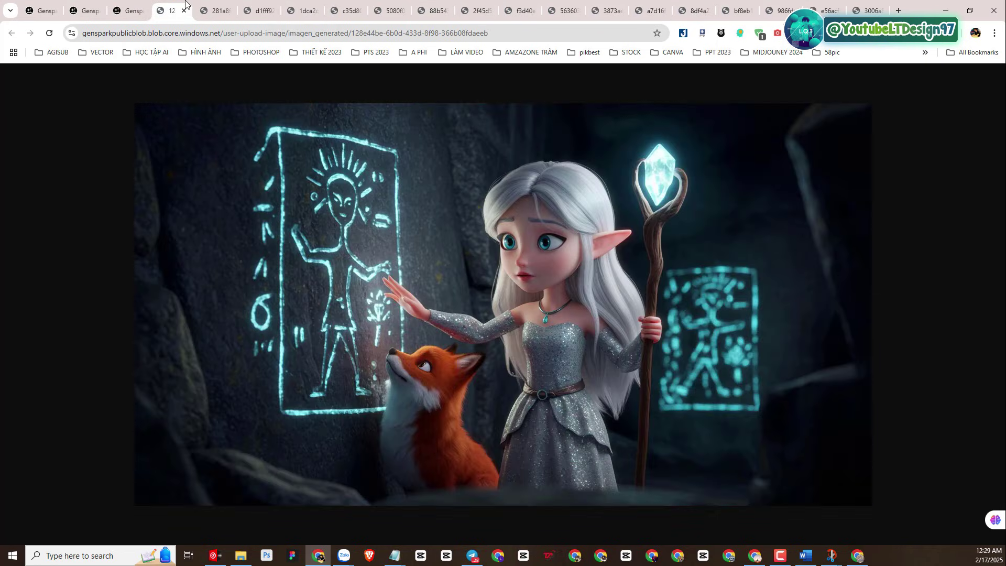
pyautogui.click(218, 6)
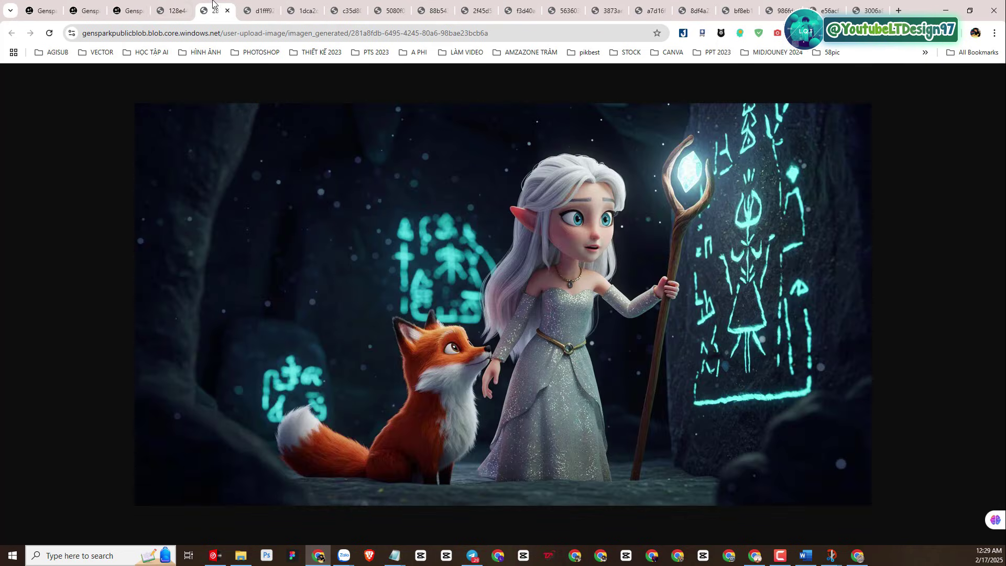
pyautogui.click(133, 5)
pyautogui.scroll(10, 870, 285)
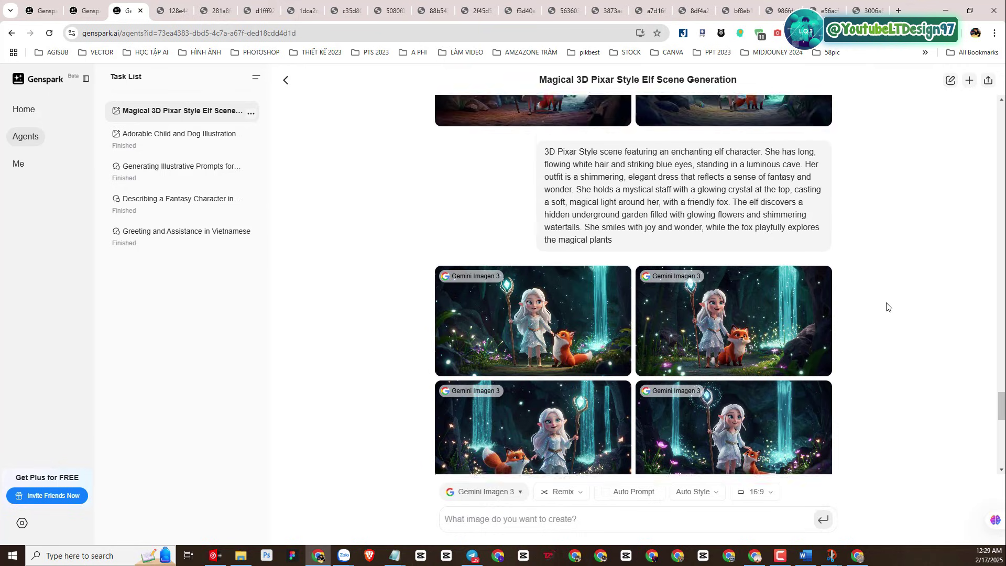
# Step: Scroll to the FLUX 1.1 Pro Ultra results and bring up the white-haired crystal-staff elf's full-size tab
pyautogui.scroll(15, 887, 307)
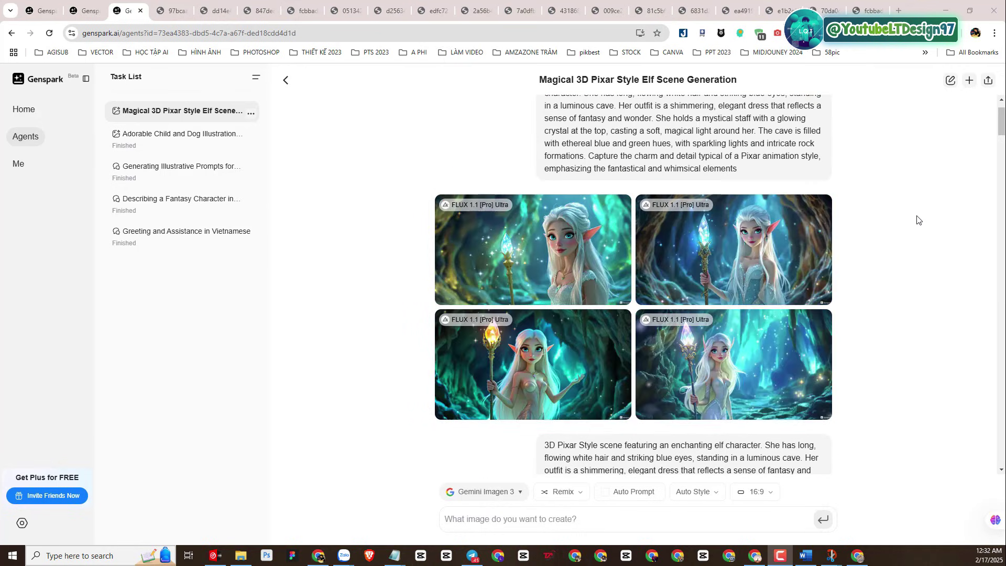
pyautogui.moveTo(791, 280)
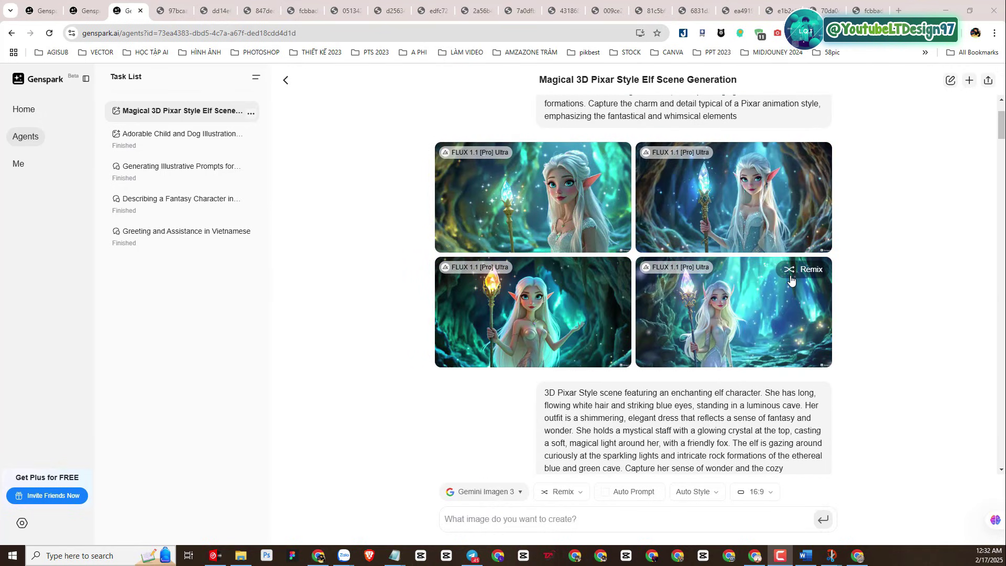
pyautogui.scroll(-10, 791, 280)
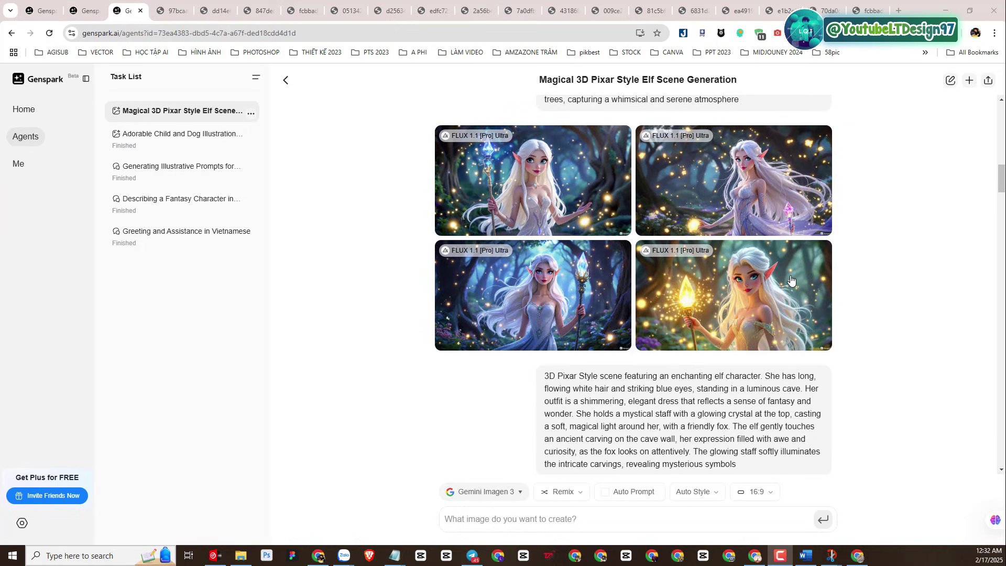
pyautogui.scroll(-5, 791, 280)
pyautogui.scroll(-15, 791, 280)
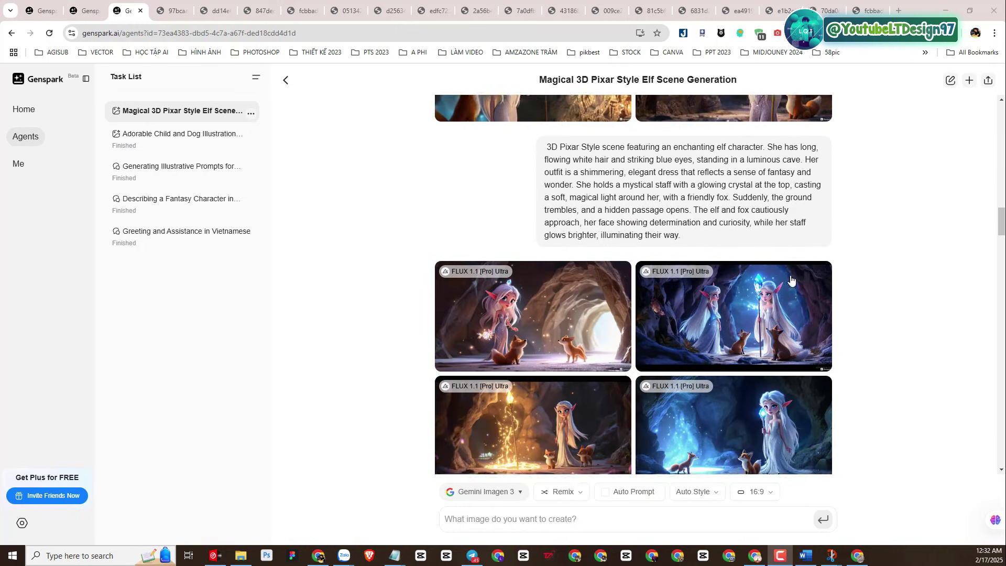
pyautogui.scroll(10, 791, 280)
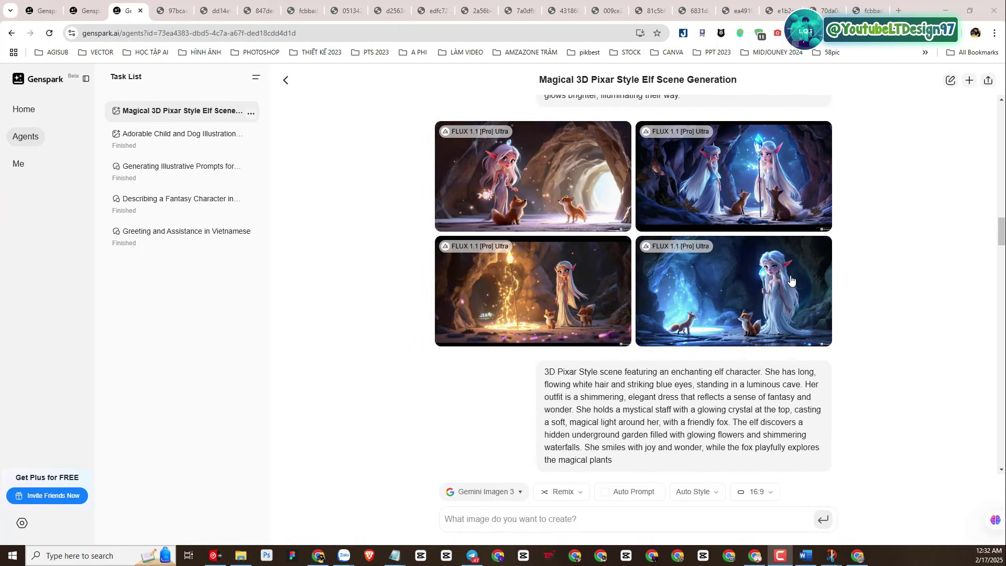
pyautogui.click(170, 11)
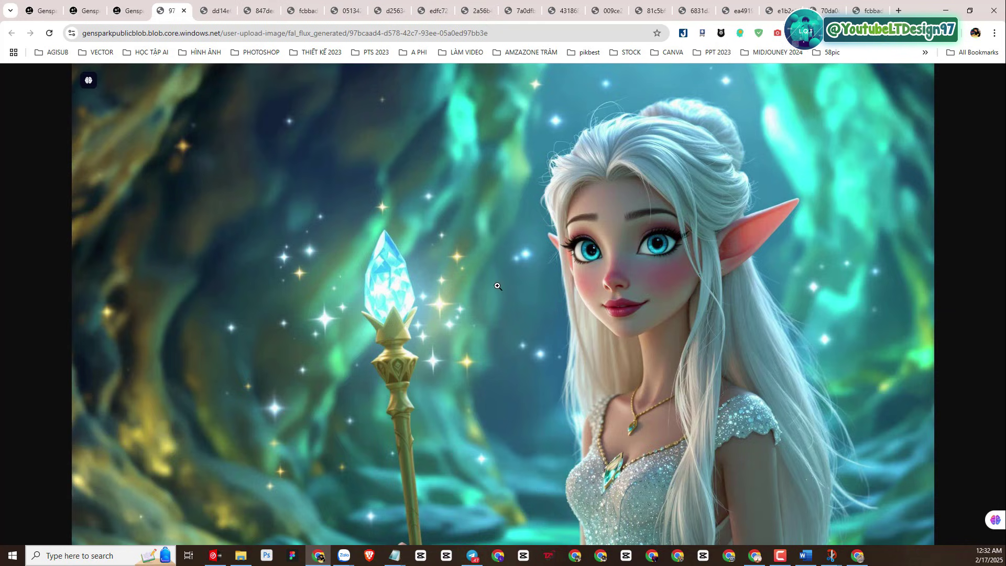
# Step: Flip through the first full-size elf tabs, zooming the green cave image to actual size and back
pyautogui.click(203, 5)
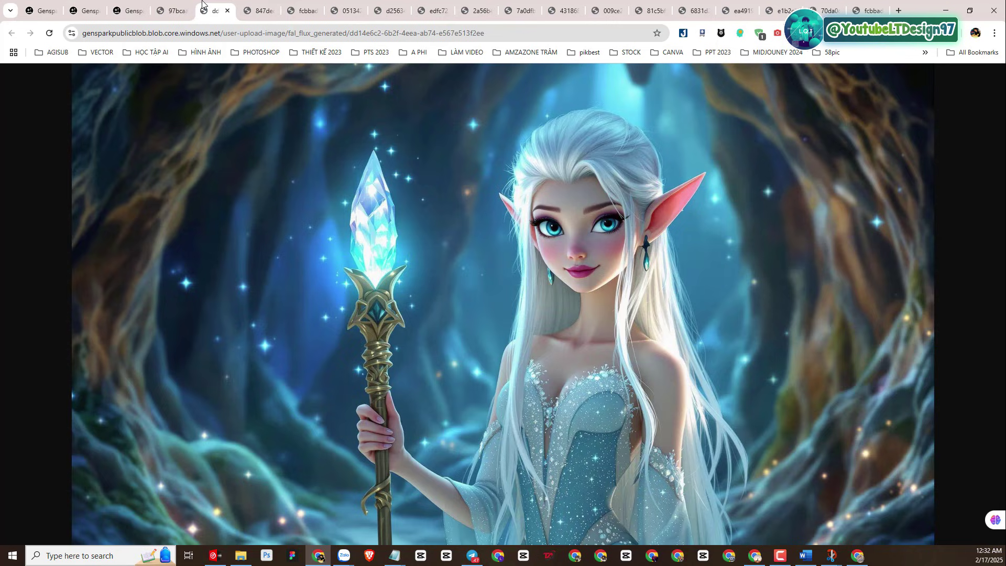
pyautogui.click(486, 203)
pyautogui.click(486, 203)
pyautogui.click(259, 10)
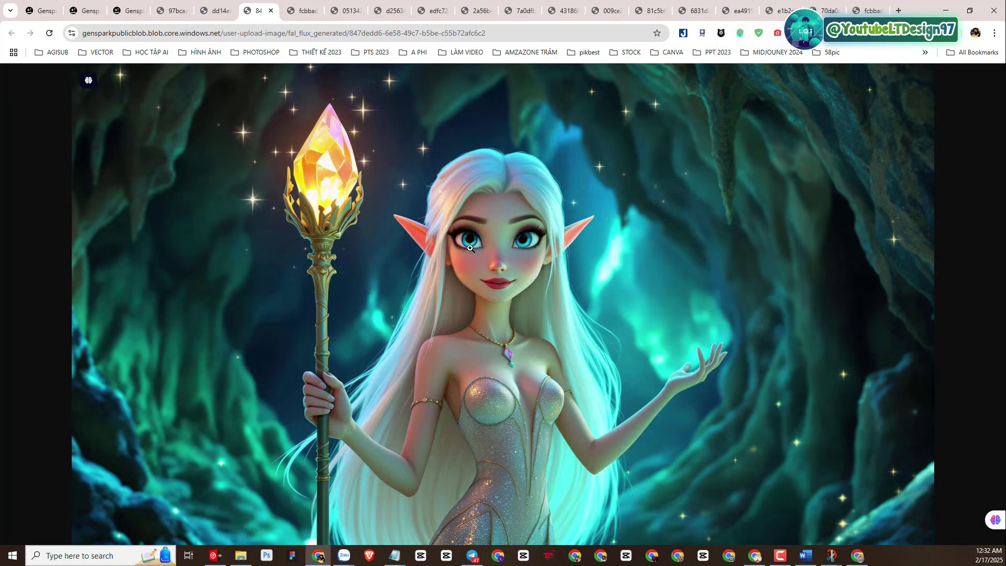
pyautogui.click(254, 294)
pyautogui.click(254, 293)
pyautogui.click(309, 8)
# Step: View the purple cave, two-foxes, staff-in-forest, glowing-runes and two-elves cave images
pyautogui.click(347, 4)
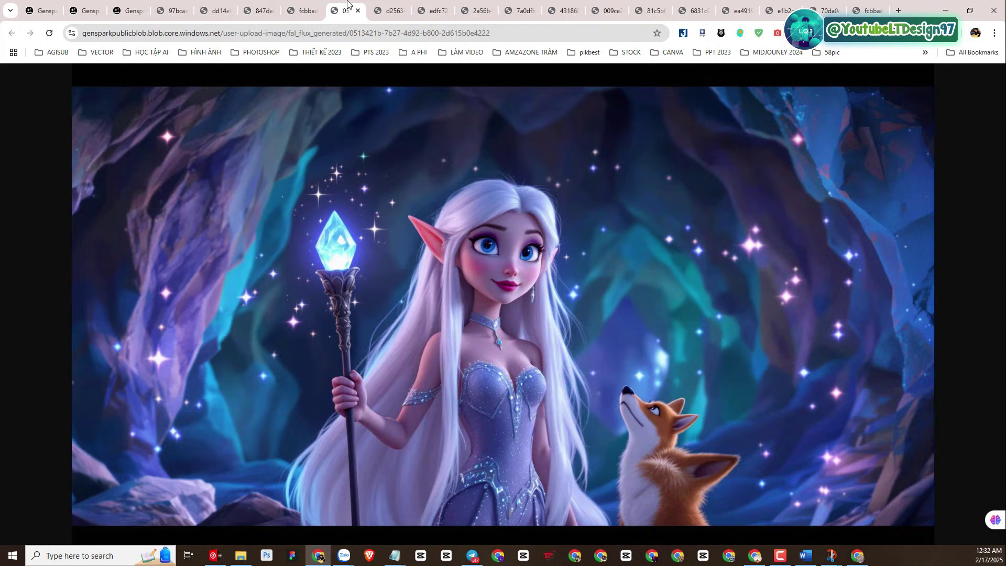
pyautogui.click(398, 4)
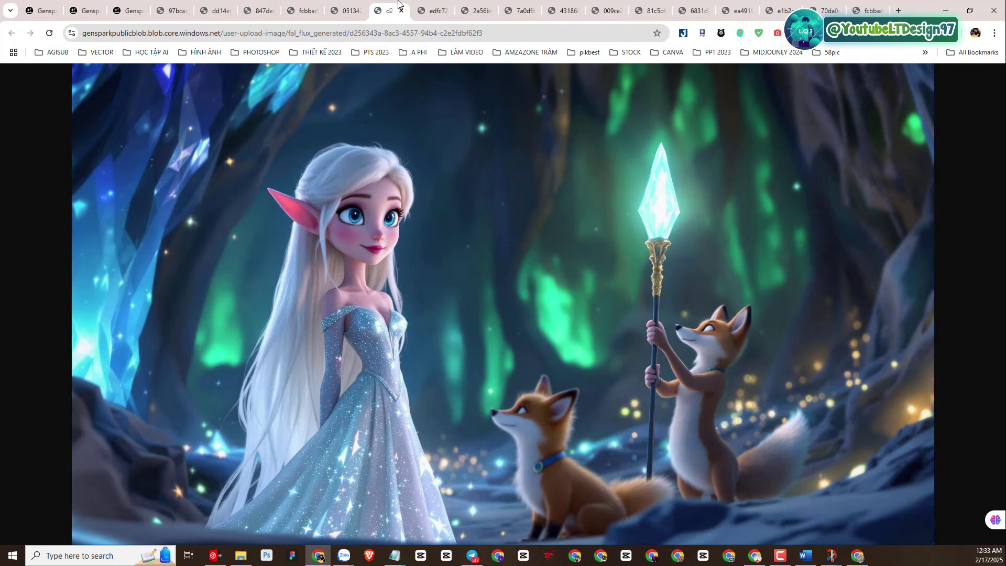
pyautogui.click(433, 4)
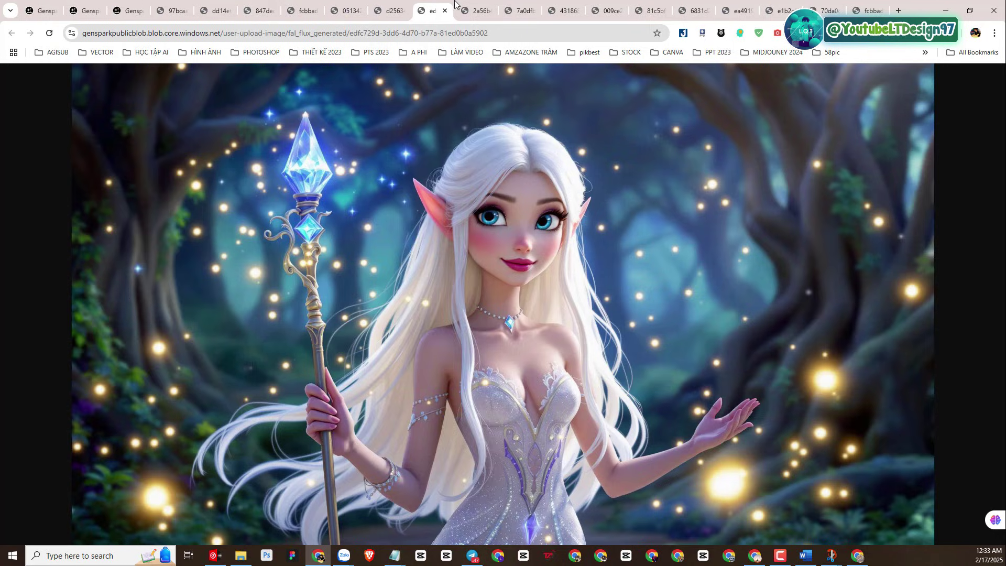
pyautogui.click(458, 5)
pyautogui.click(506, 4)
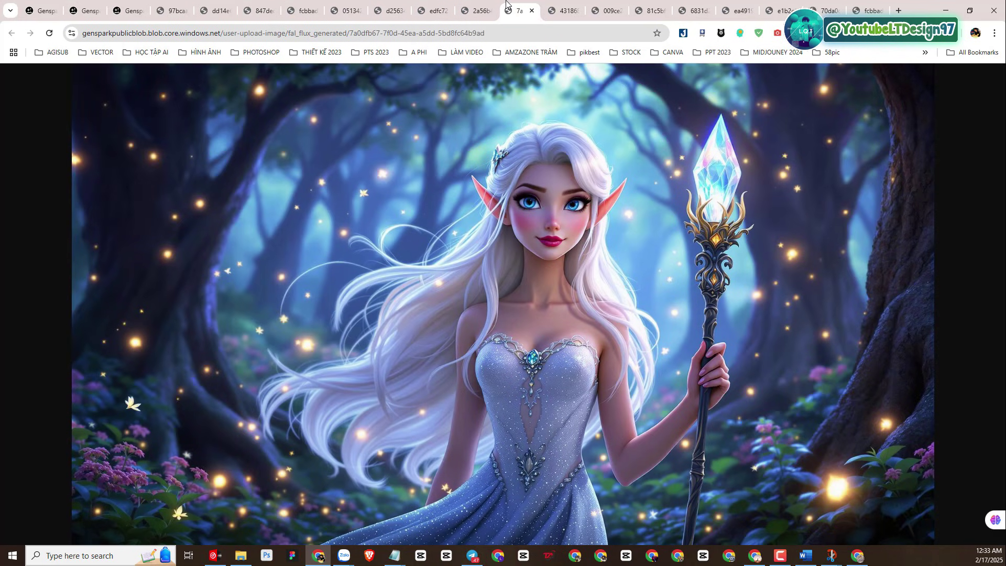
pyautogui.click(572, 4)
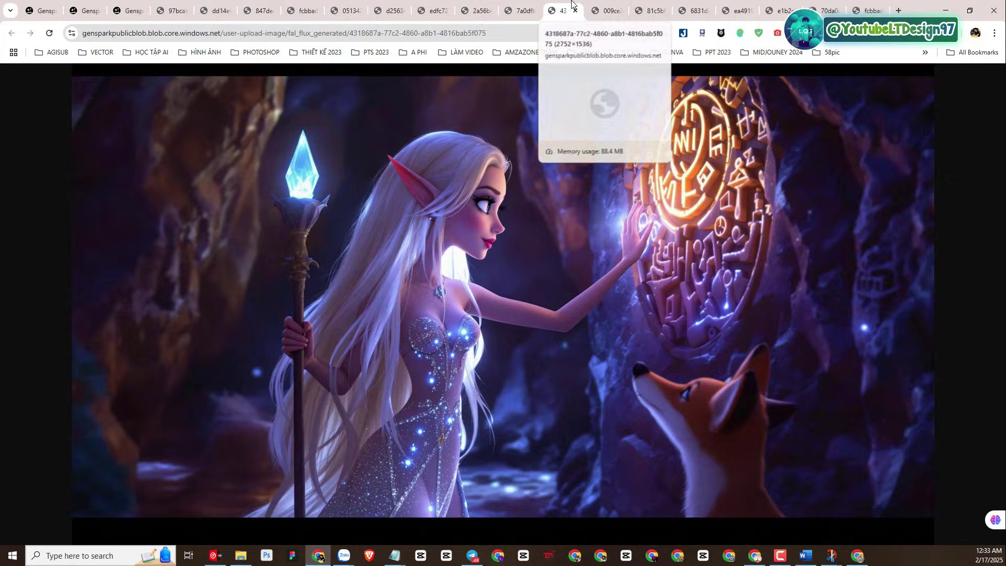
pyautogui.click(615, 4)
pyautogui.click(657, 5)
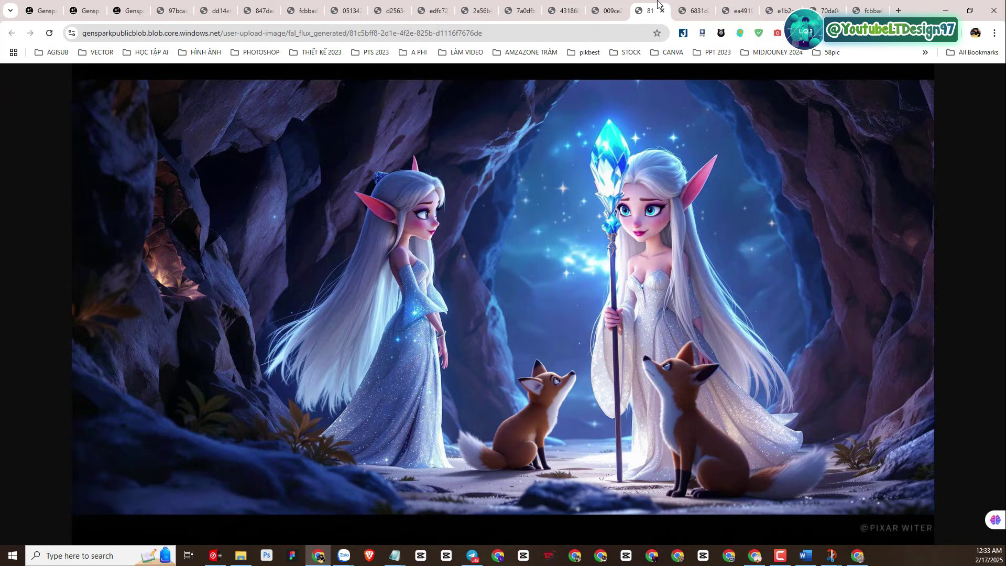
pyautogui.hotkey('ctrl', 'Tab')
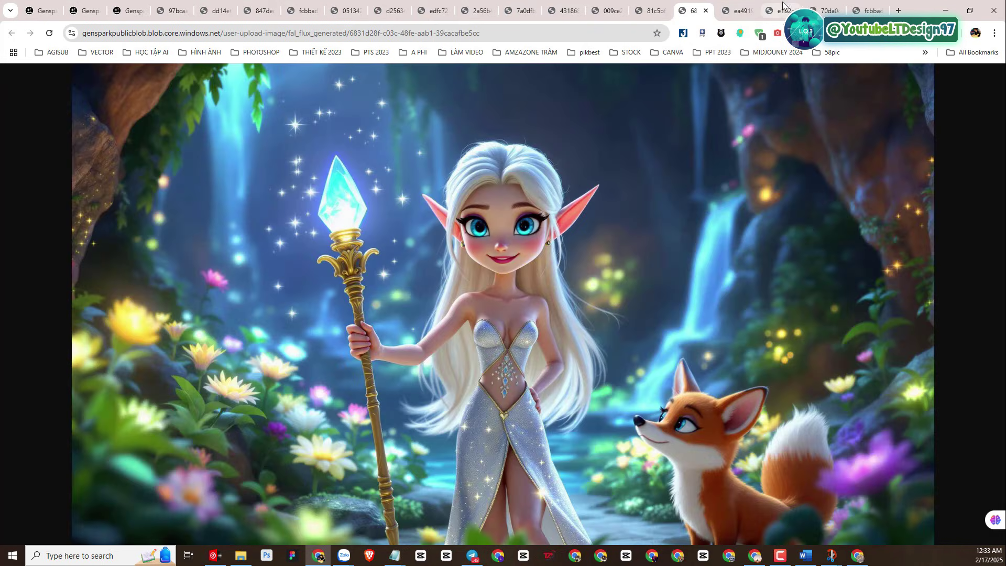
# Step: Inspect the kneeling-in-water, cave-pool, golden-light and teal-cave images, then return to the elf chat
pyautogui.click(739, 10)
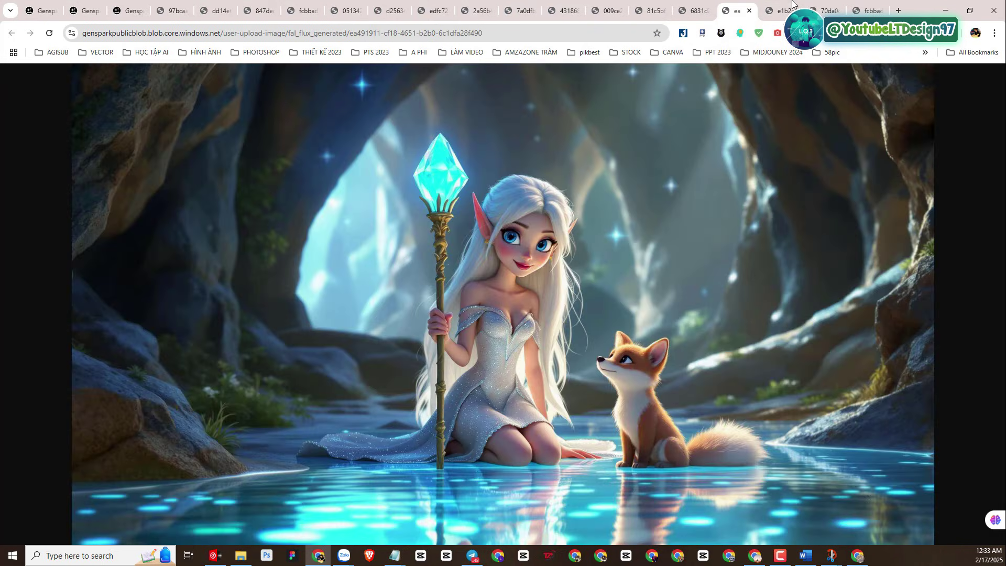
pyautogui.click(620, 160)
pyautogui.click(619, 157)
pyautogui.click(766, 16)
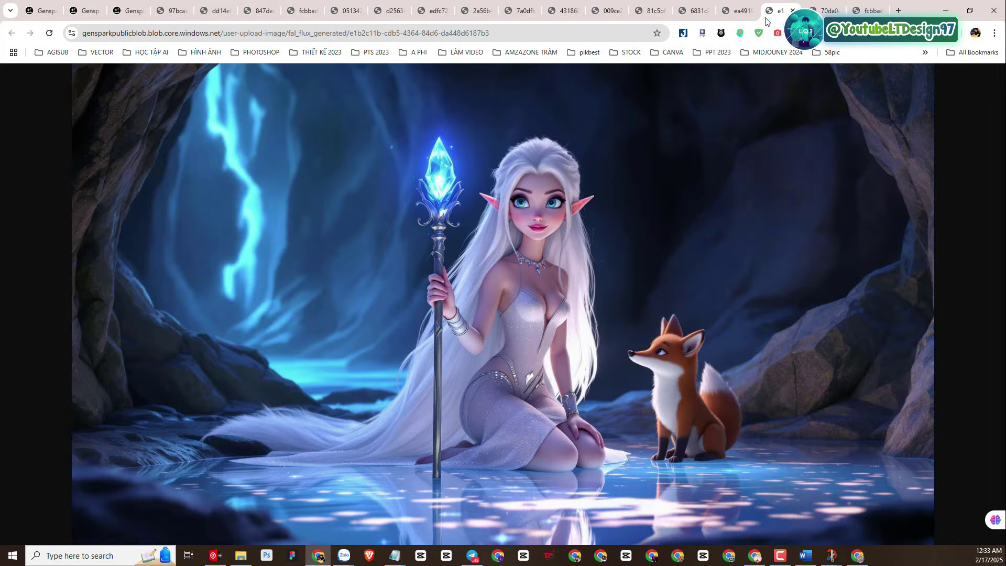
pyautogui.click(705, 157)
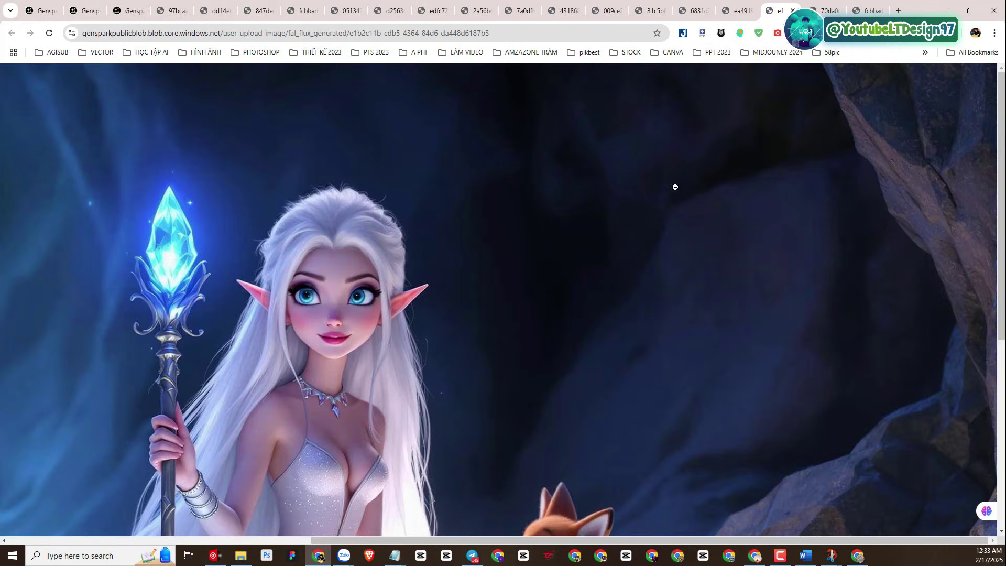
pyautogui.click(761, 91)
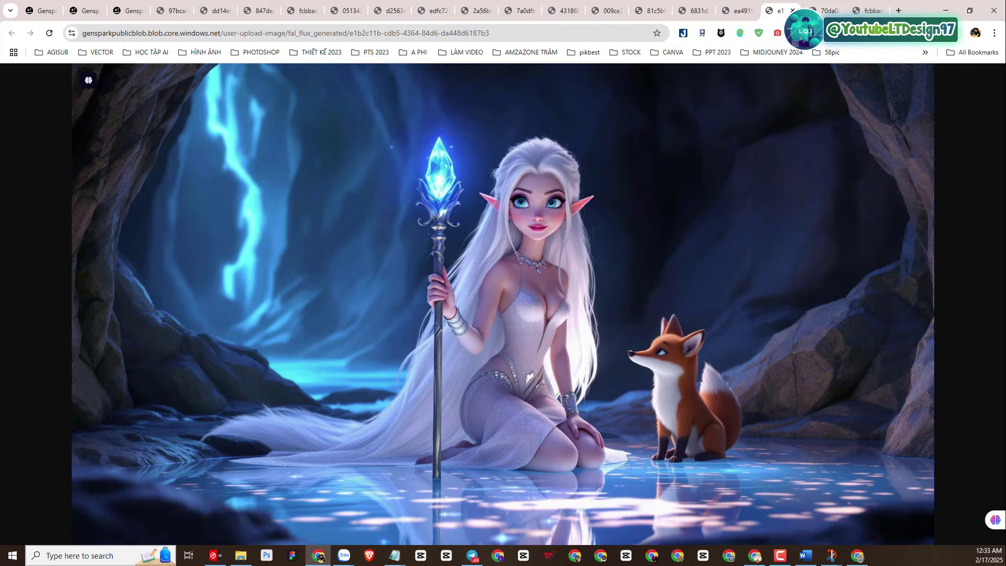
pyautogui.click(821, 12)
pyautogui.click(867, 10)
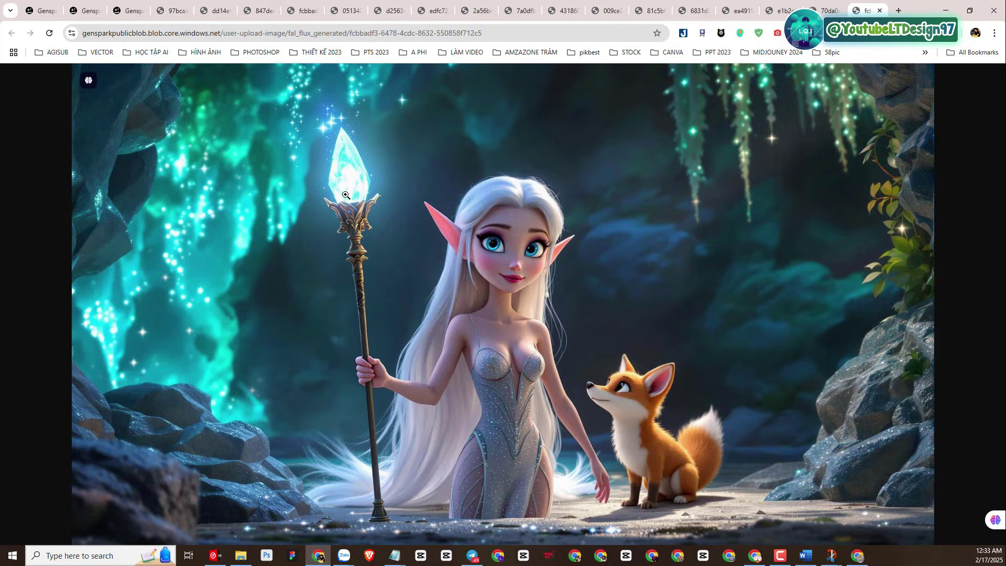
pyautogui.click(134, 11)
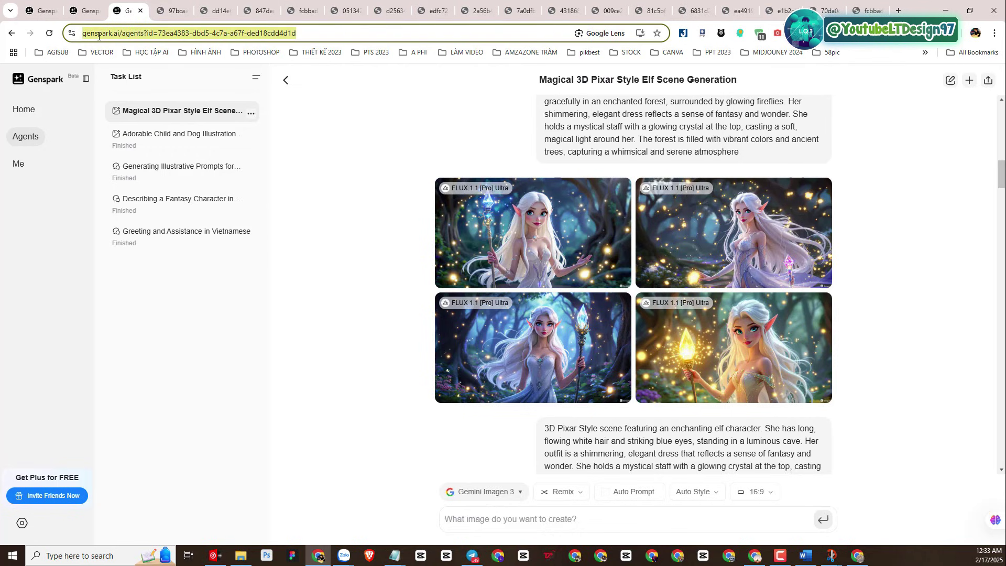
# Step: Scroll through the Child and Dog prompts chat
pyautogui.click(87, 10)
pyautogui.scroll(12, 413, 278)
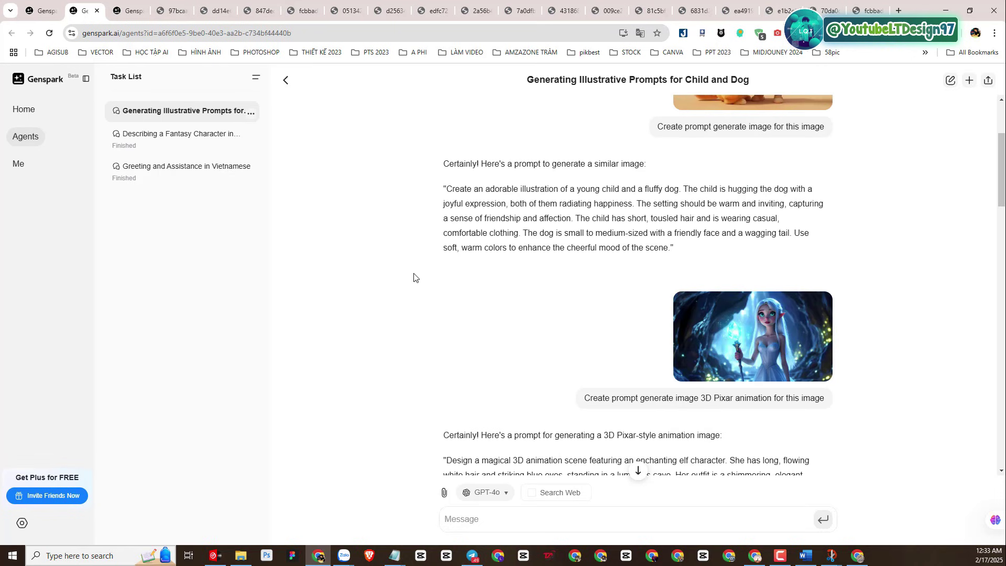
pyautogui.scroll(3, 458, 342)
pyautogui.scroll(-8, 459, 341)
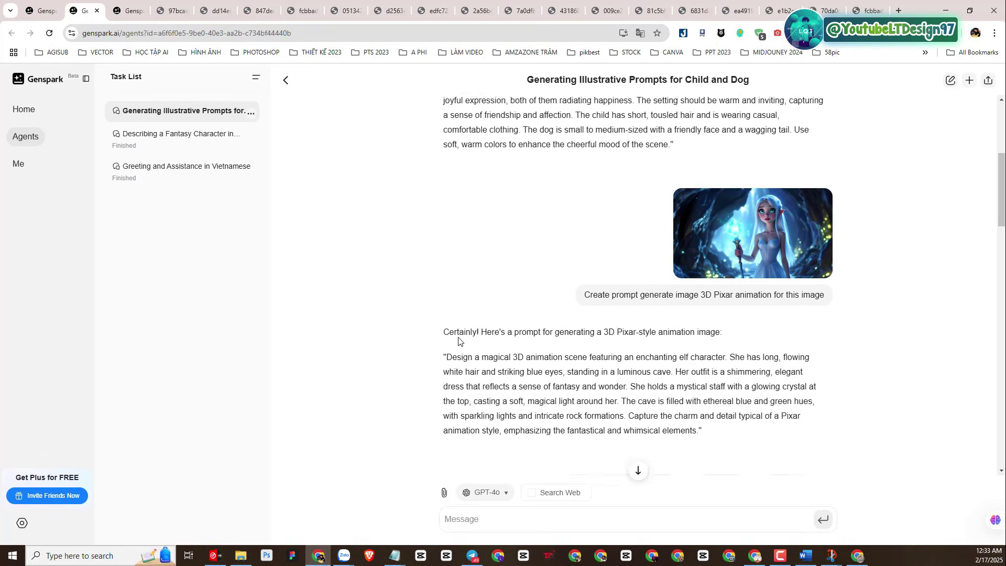
pyautogui.scroll(2, 325, 269)
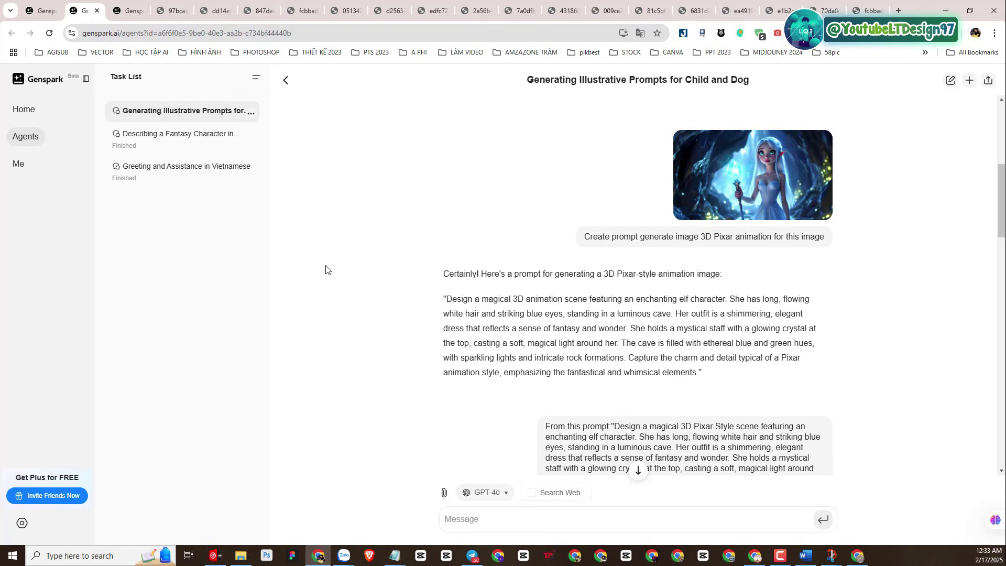
# Step: Show the Child and Dog chat's GPT-4o model list, then the elf chat's Gemini Imagen 3 model list
pyautogui.hotkey('ctrl', 'Tab')
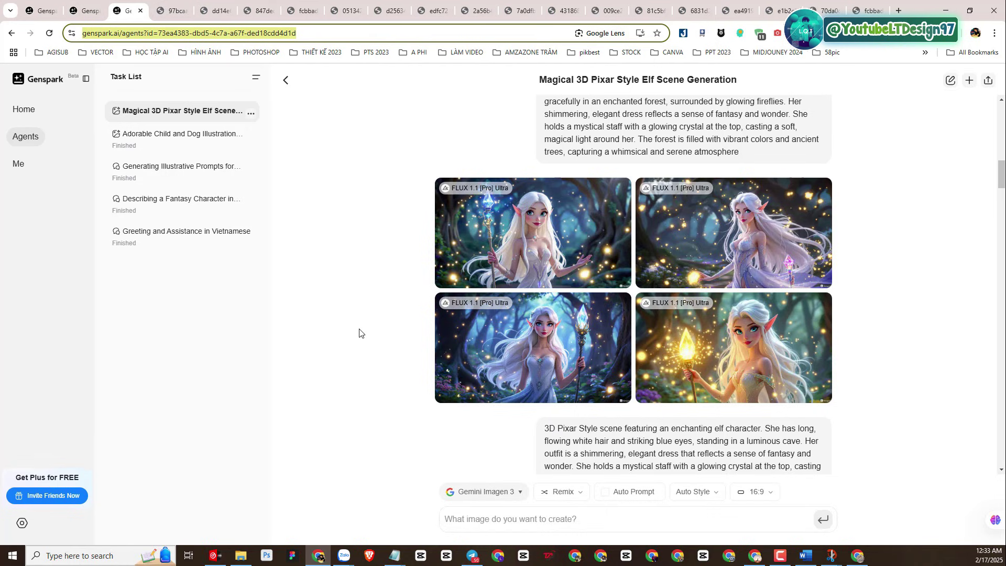
pyautogui.hotkey('ctrl', 'shift', 'Tab')
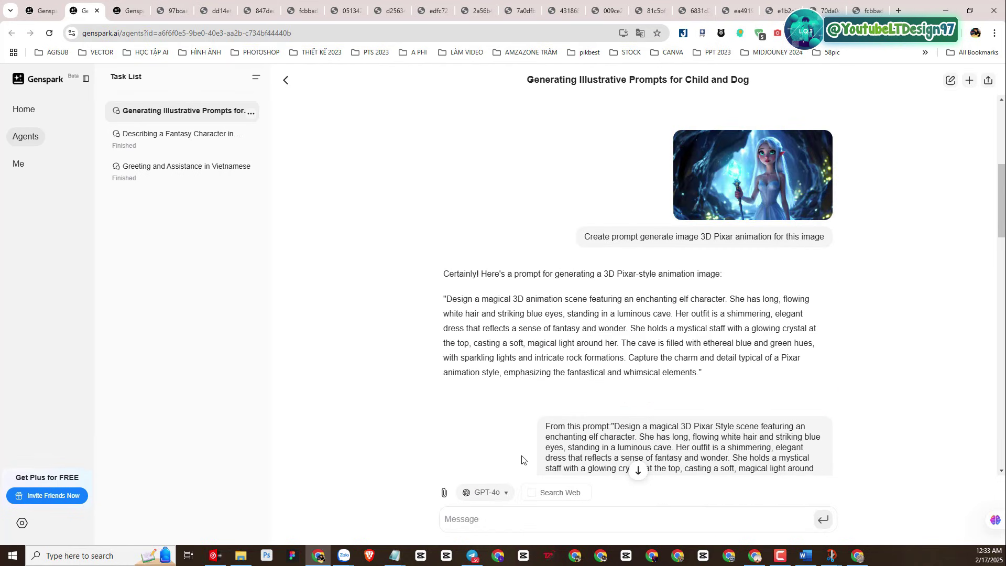
pyautogui.click(505, 492)
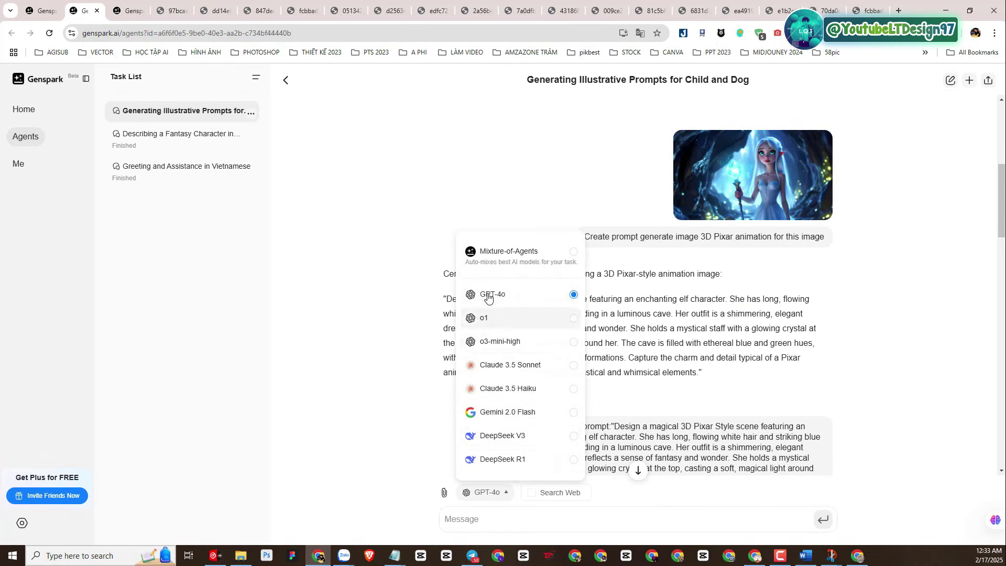
pyautogui.click(148, 14)
pyautogui.click(520, 492)
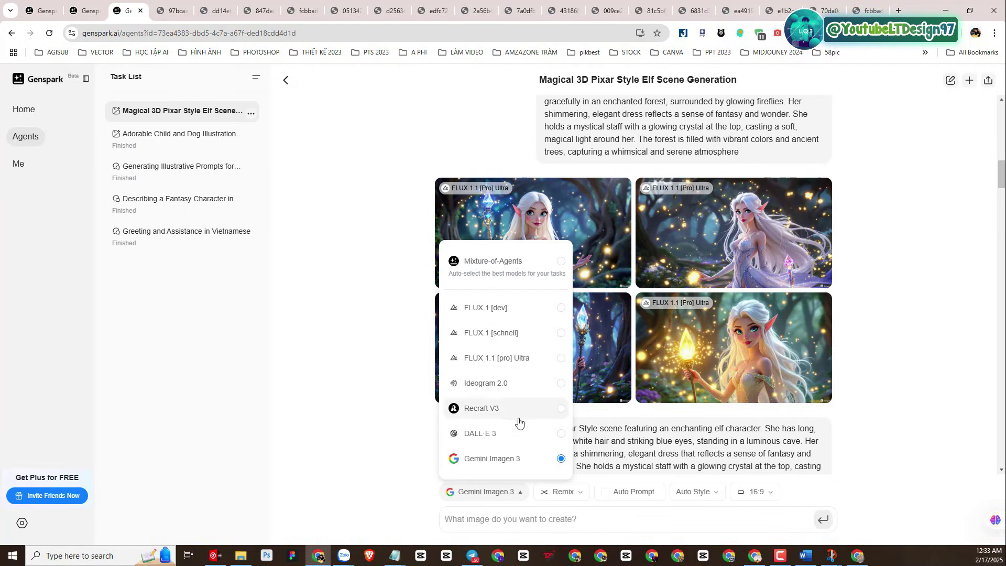